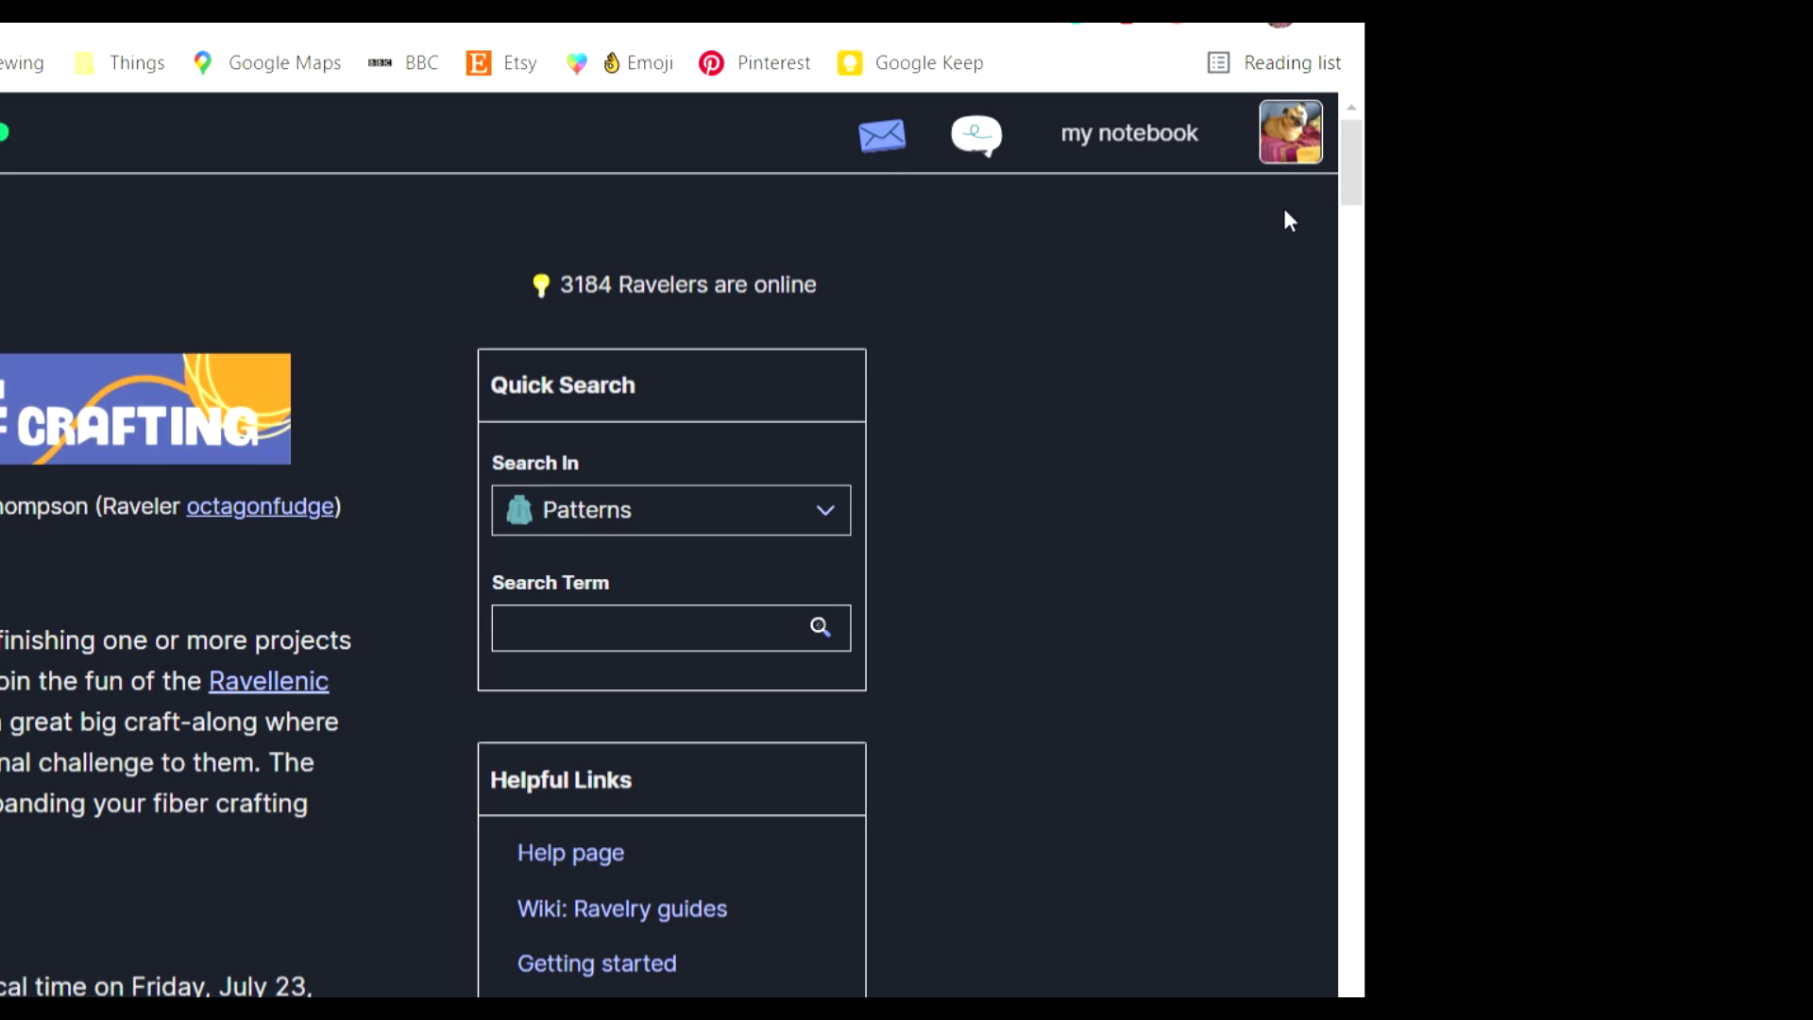
- Open the yarn stash from the notebook and start adding a new yarn
click(1302, 142)
mouse_move(1120, 163)
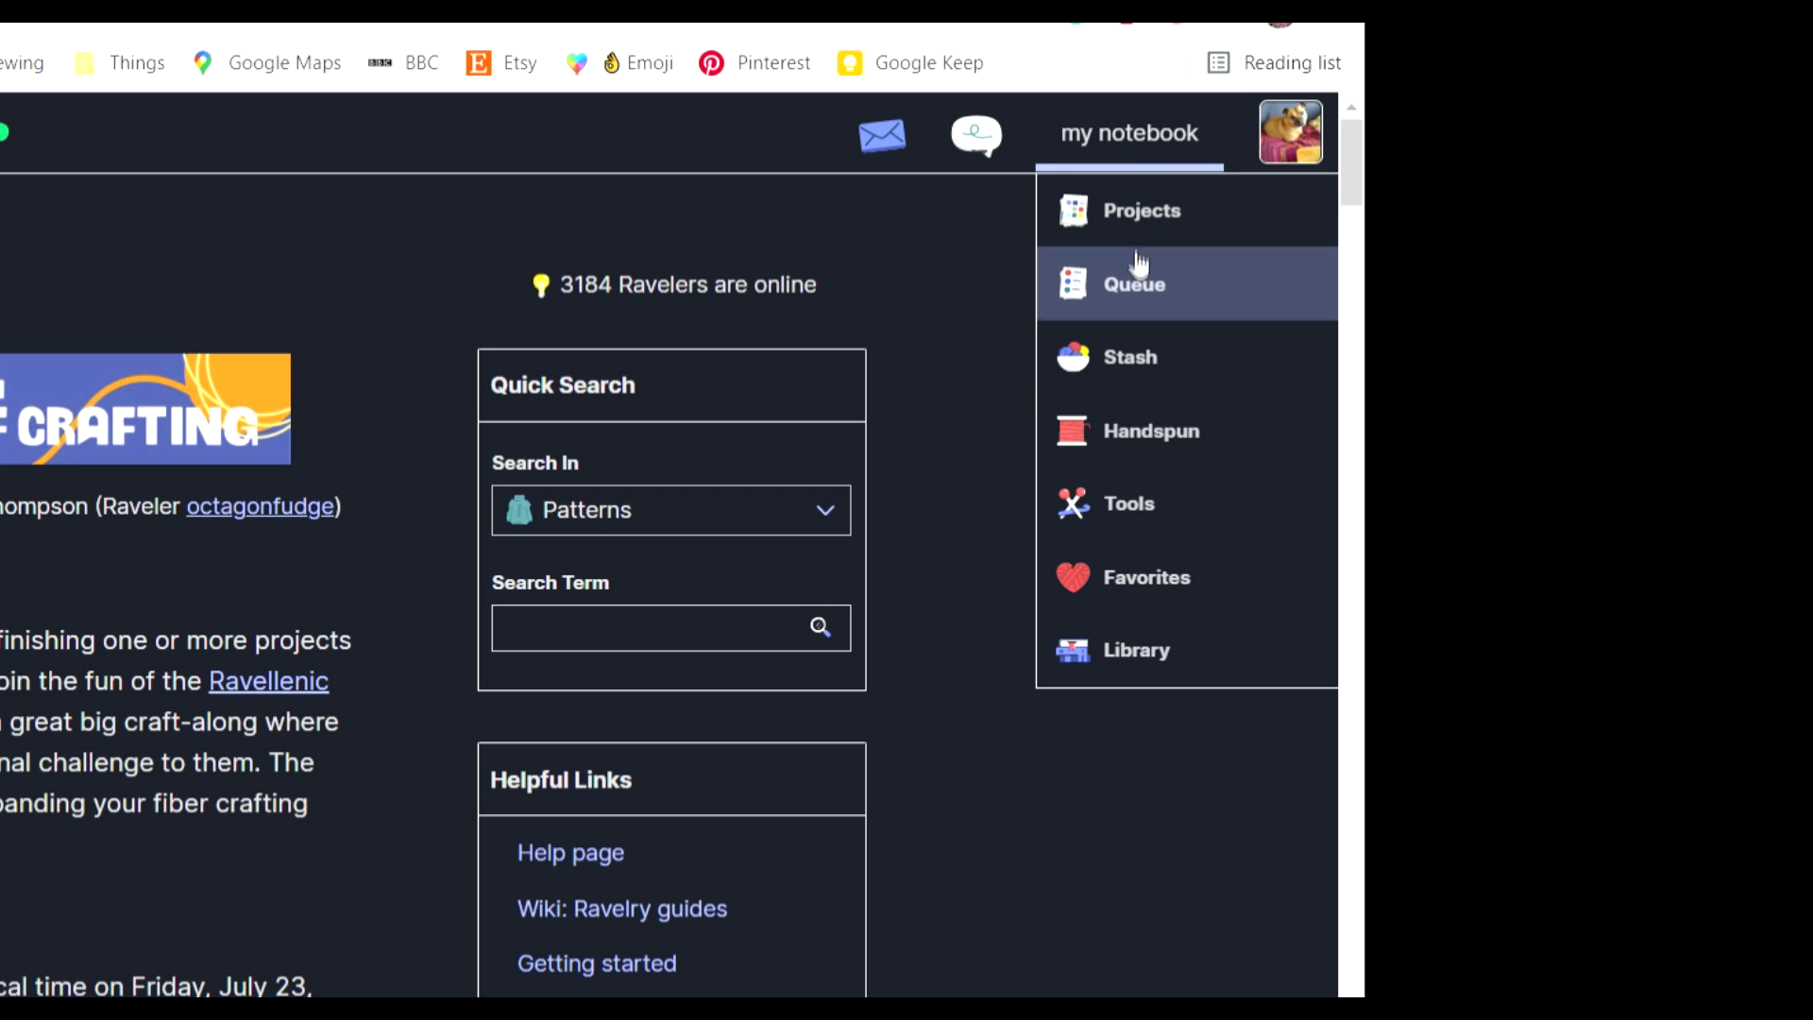
click(1126, 366)
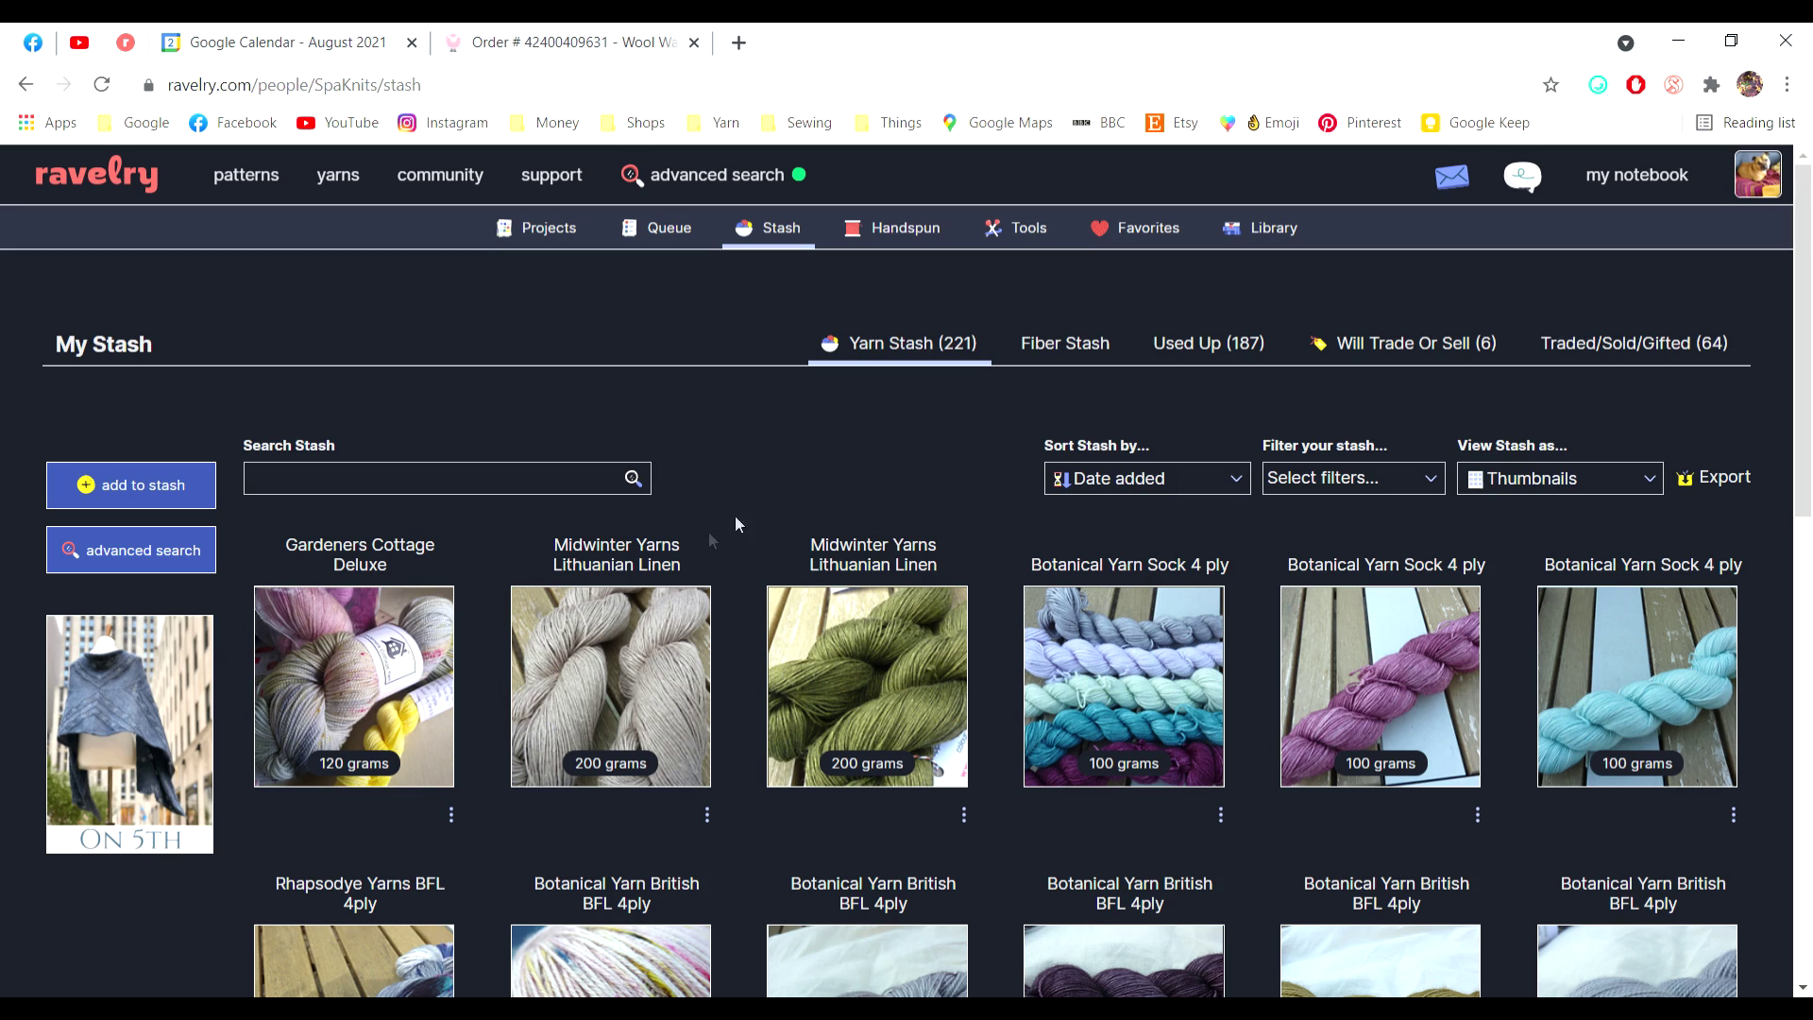
key(F5)
click(117, 498)
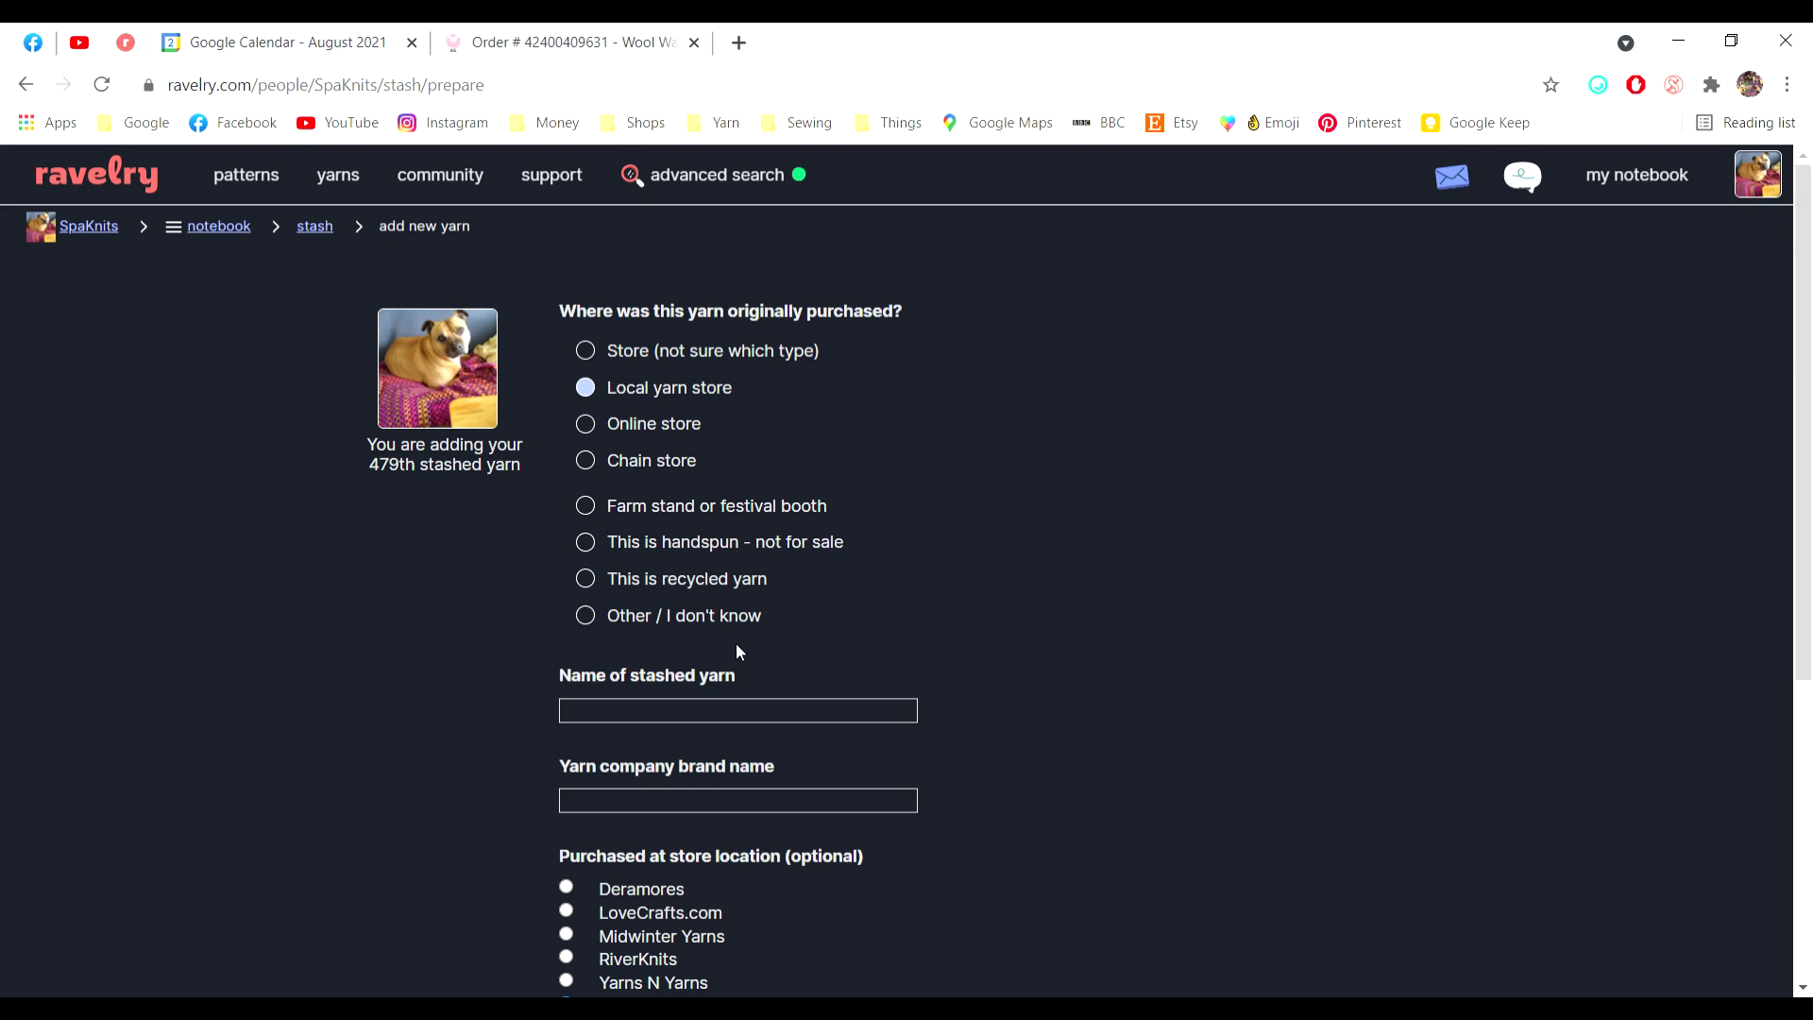
- Mark the yarn as originally purchased from an online store and name it Soft Tweed
click(596, 435)
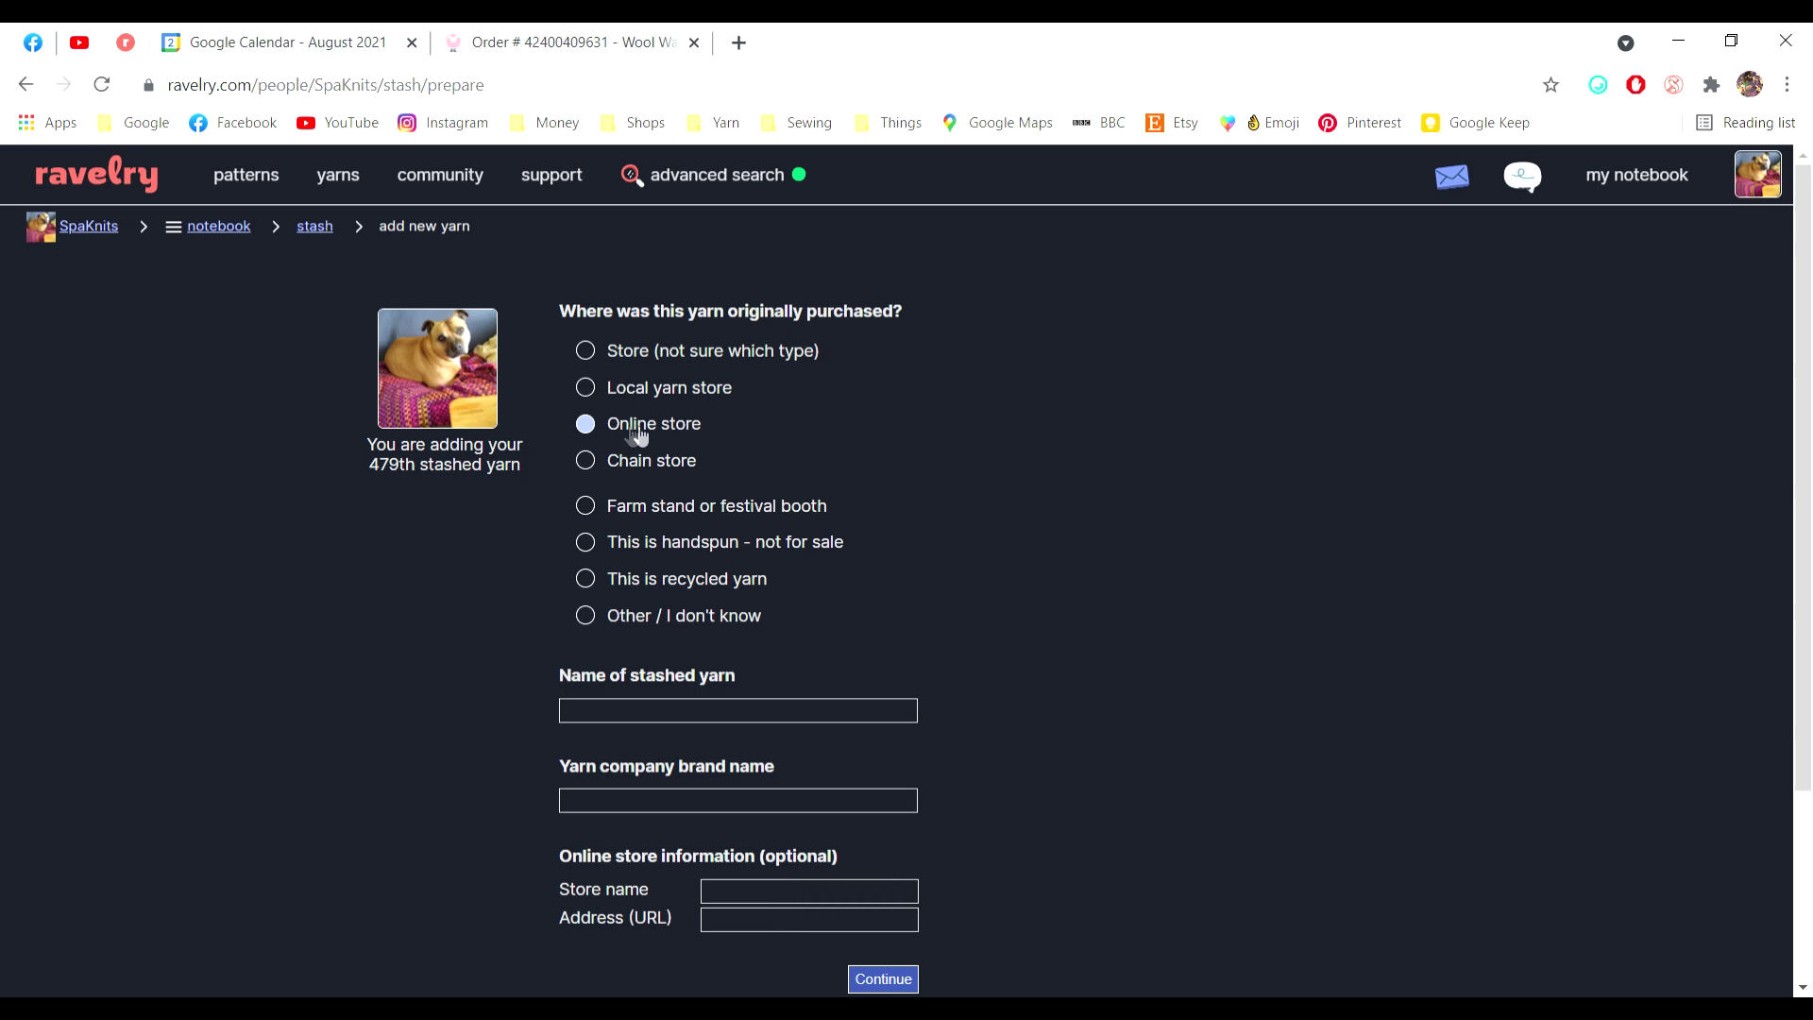
scroll(1118, 537, down, 2)
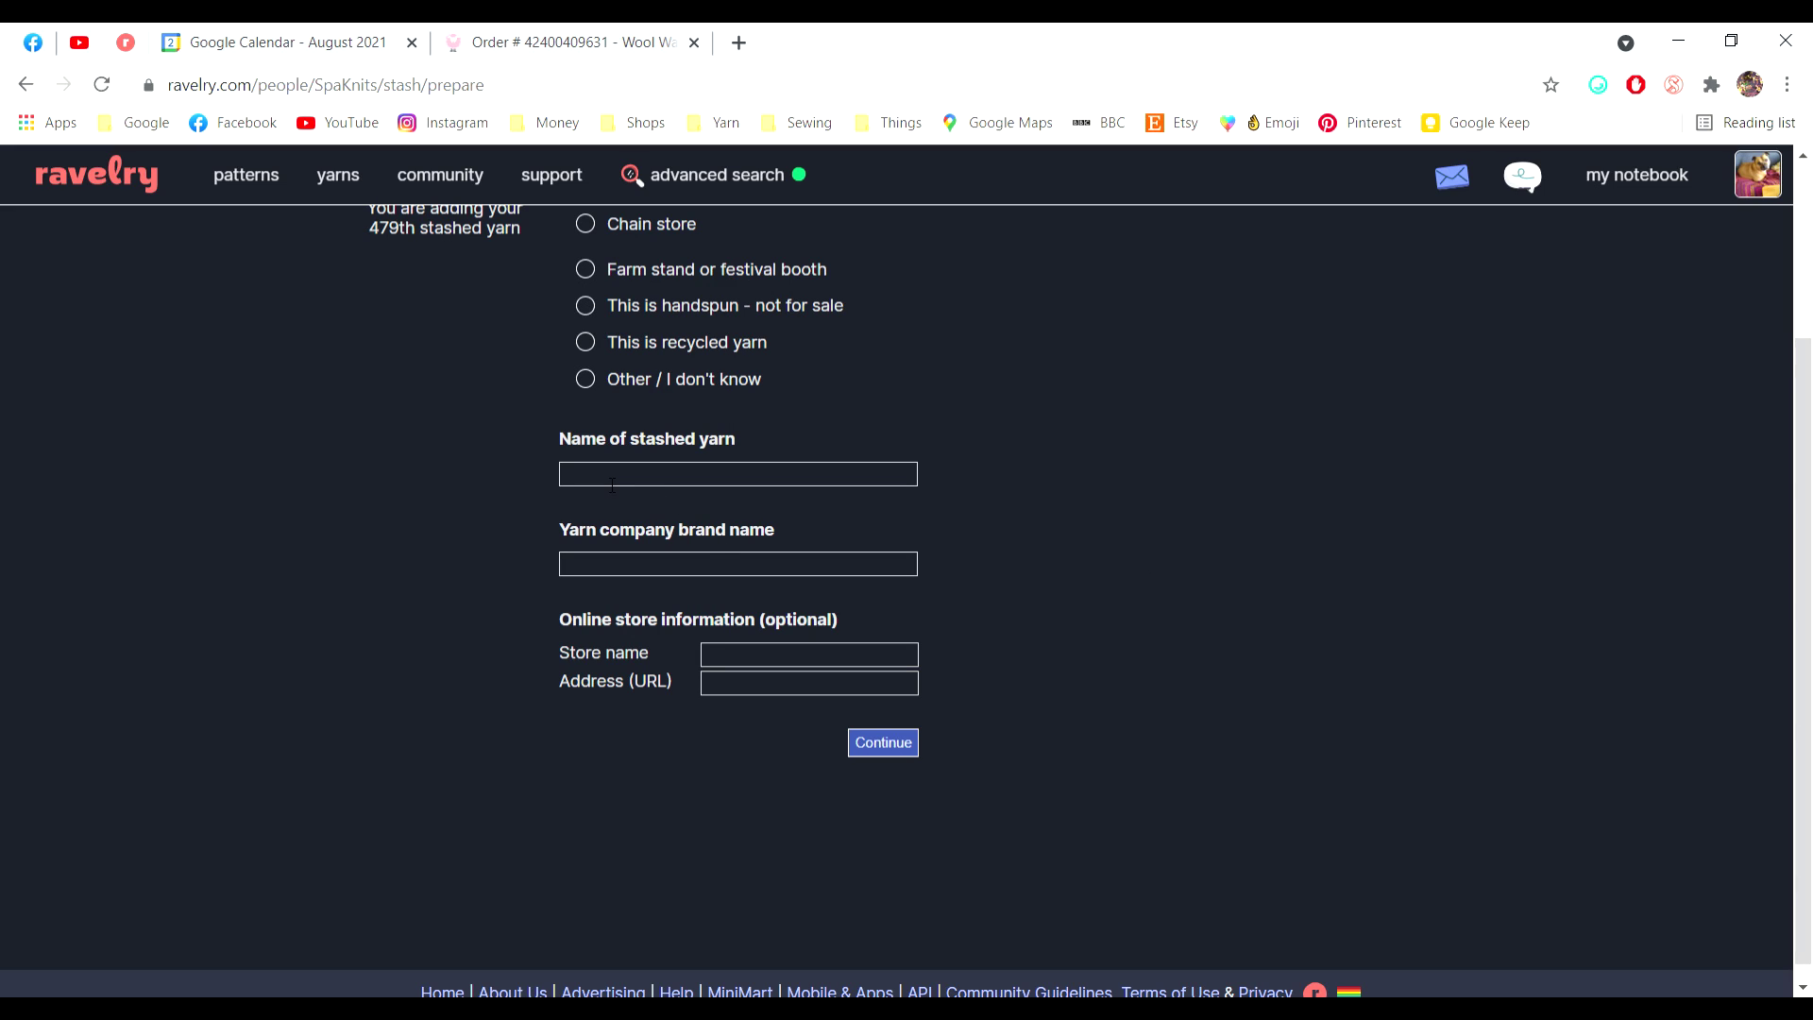
click(620, 480)
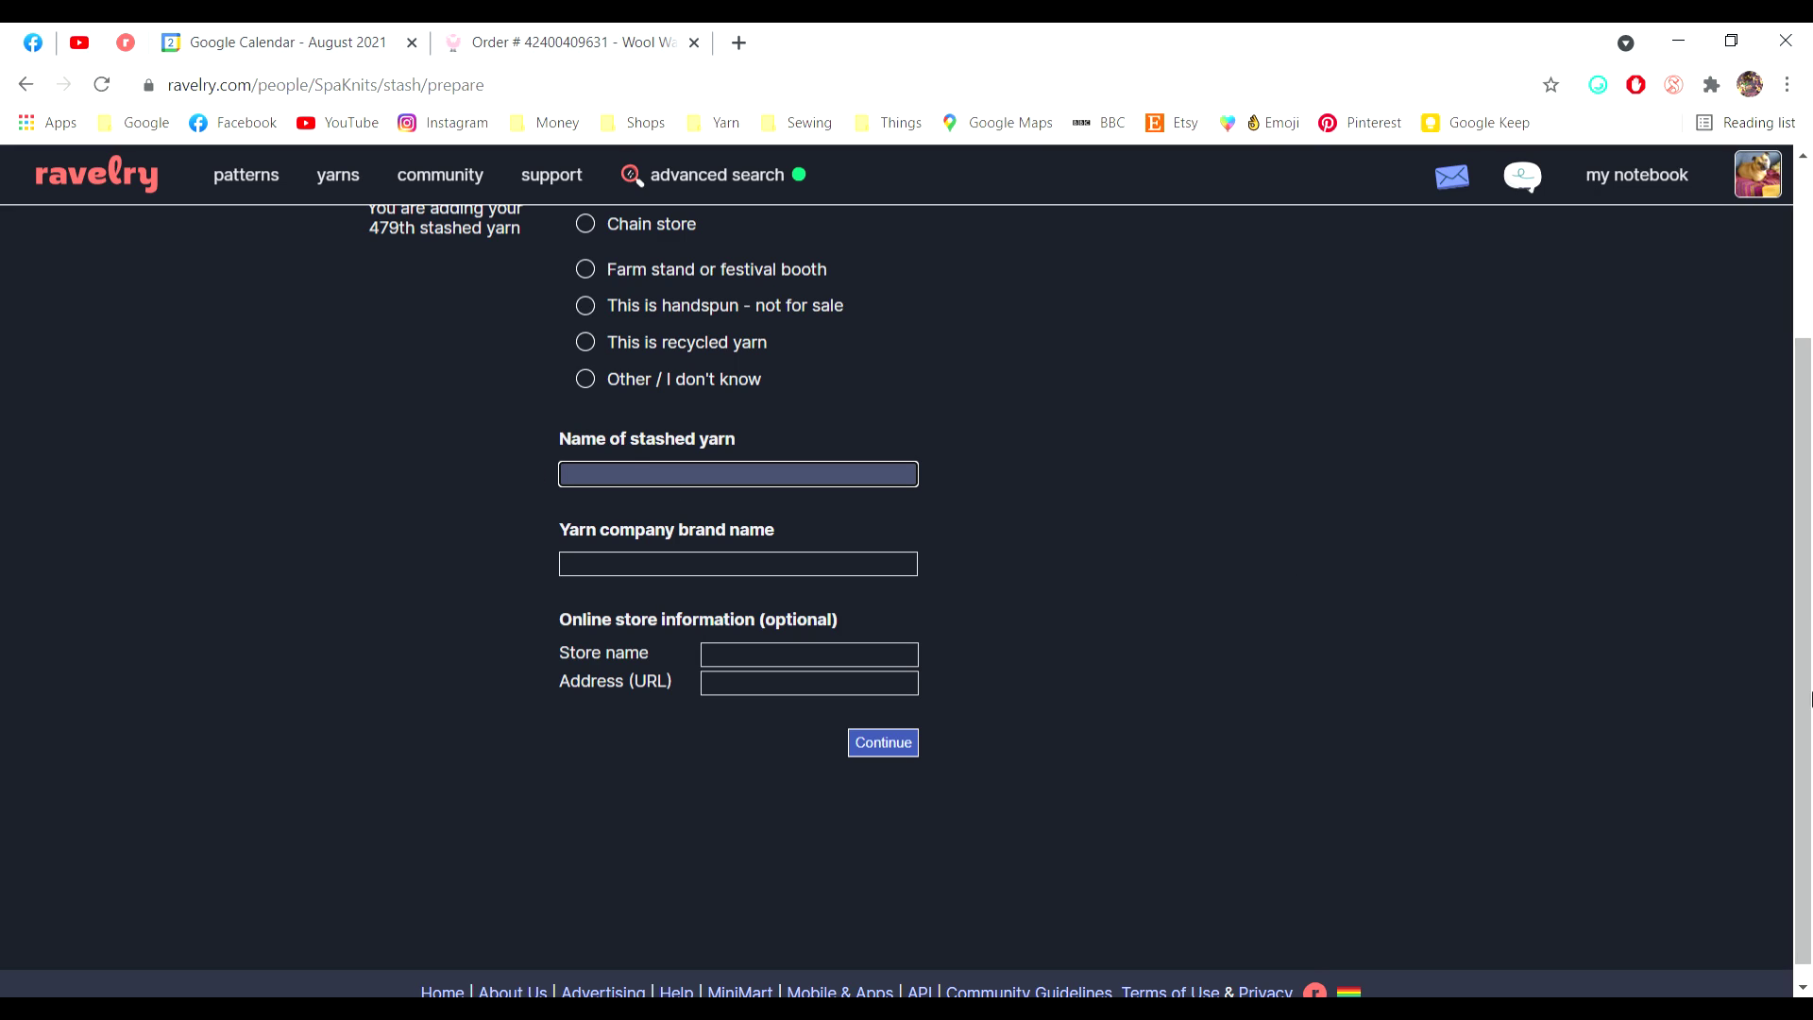
text(Soft Tweed)
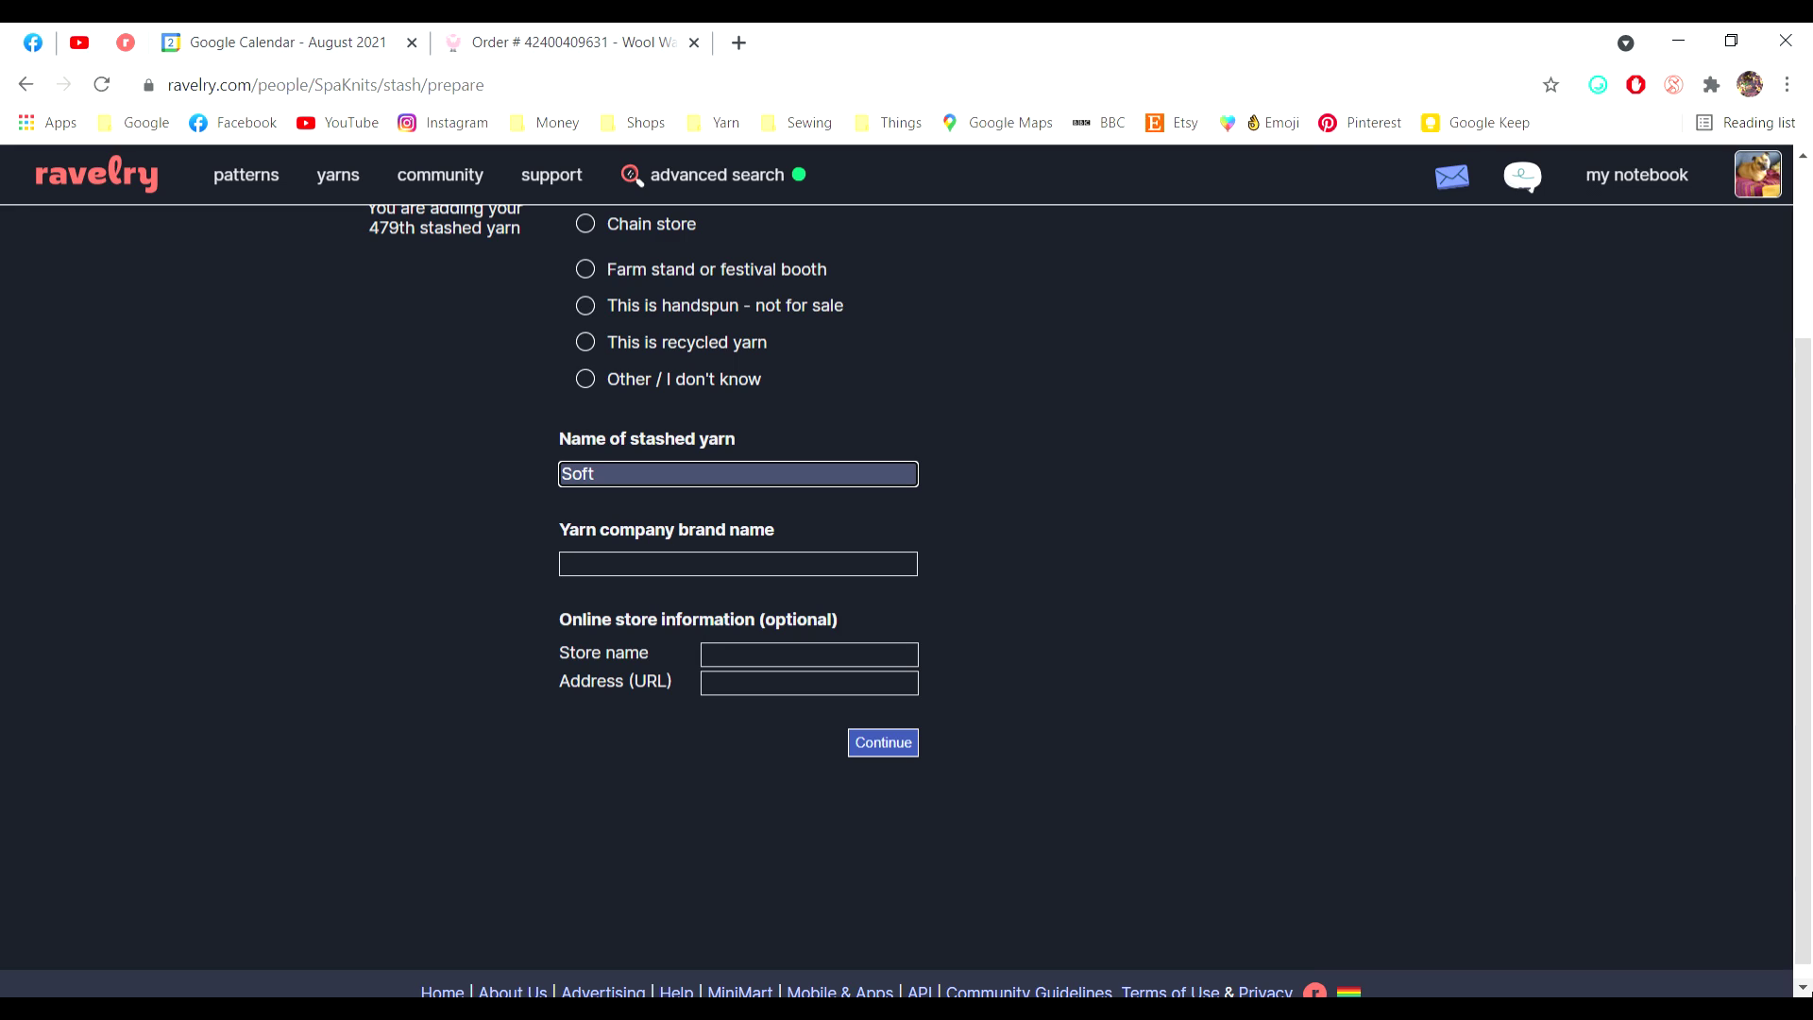
- Enter Garnstudio as the yarn company brand and choose DROPS Soft Tweed as the matching yarn
click(636, 529)
click(701, 570)
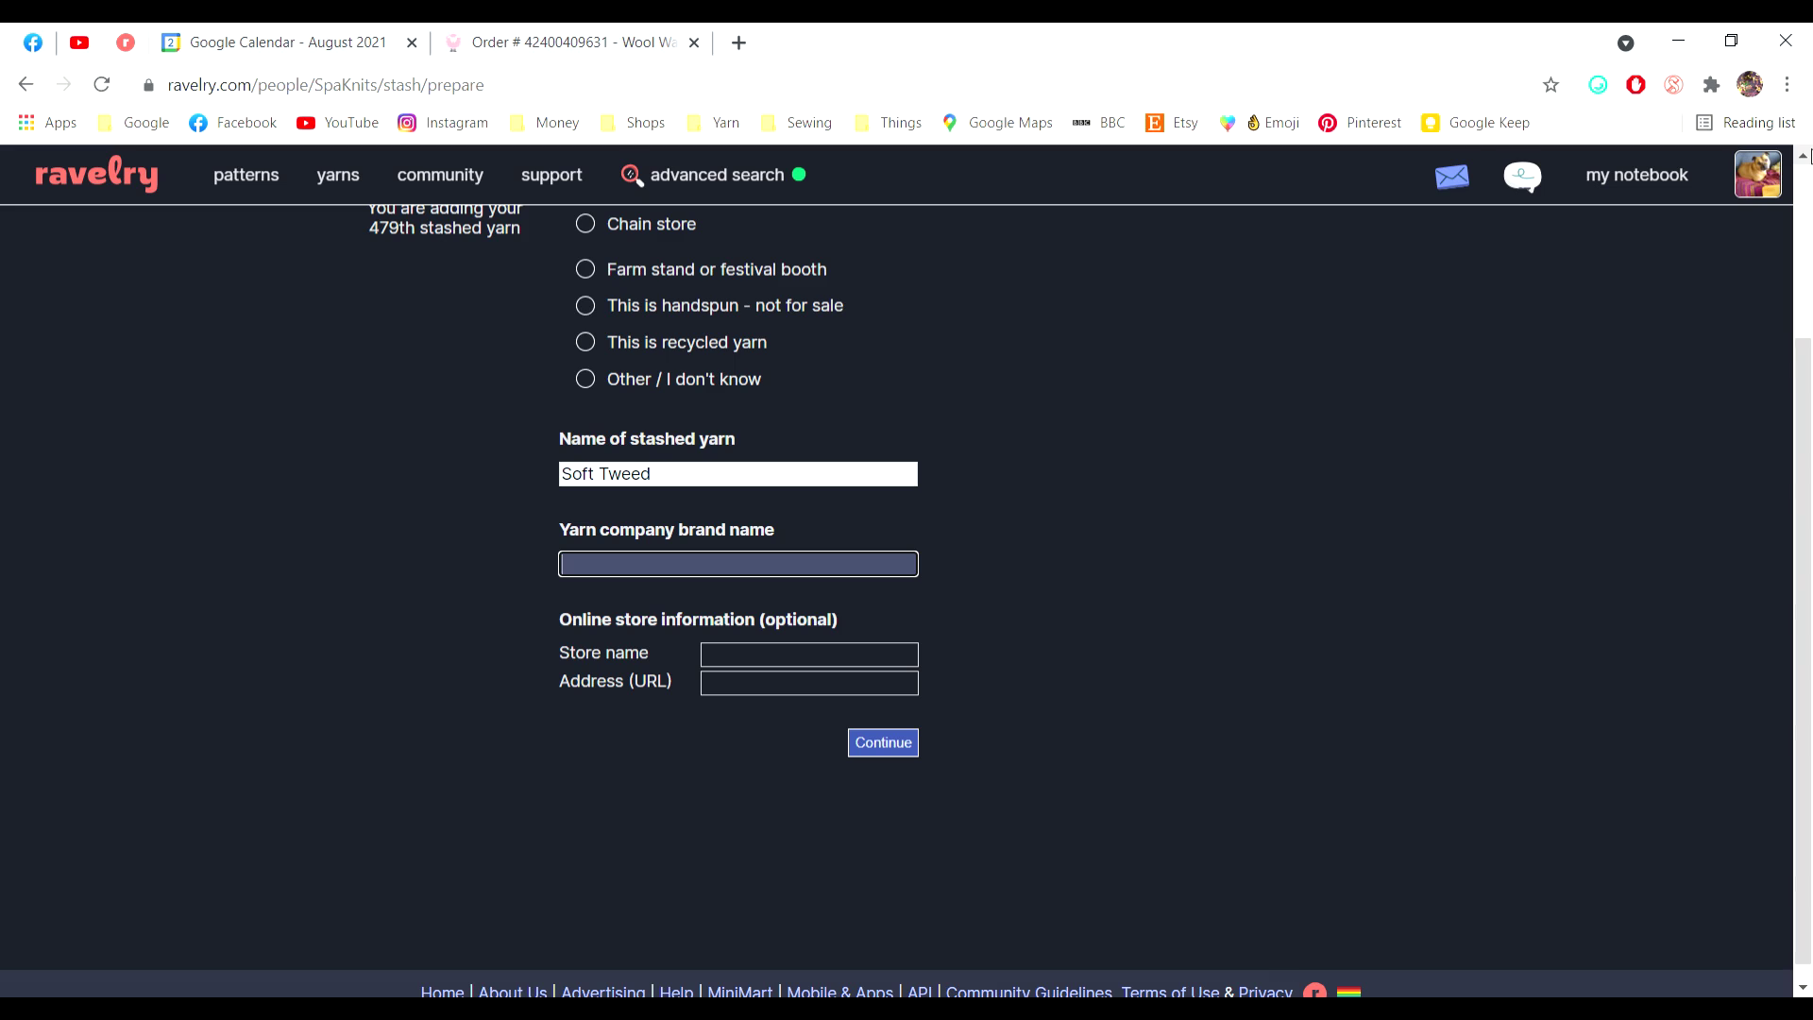
text(Ga)
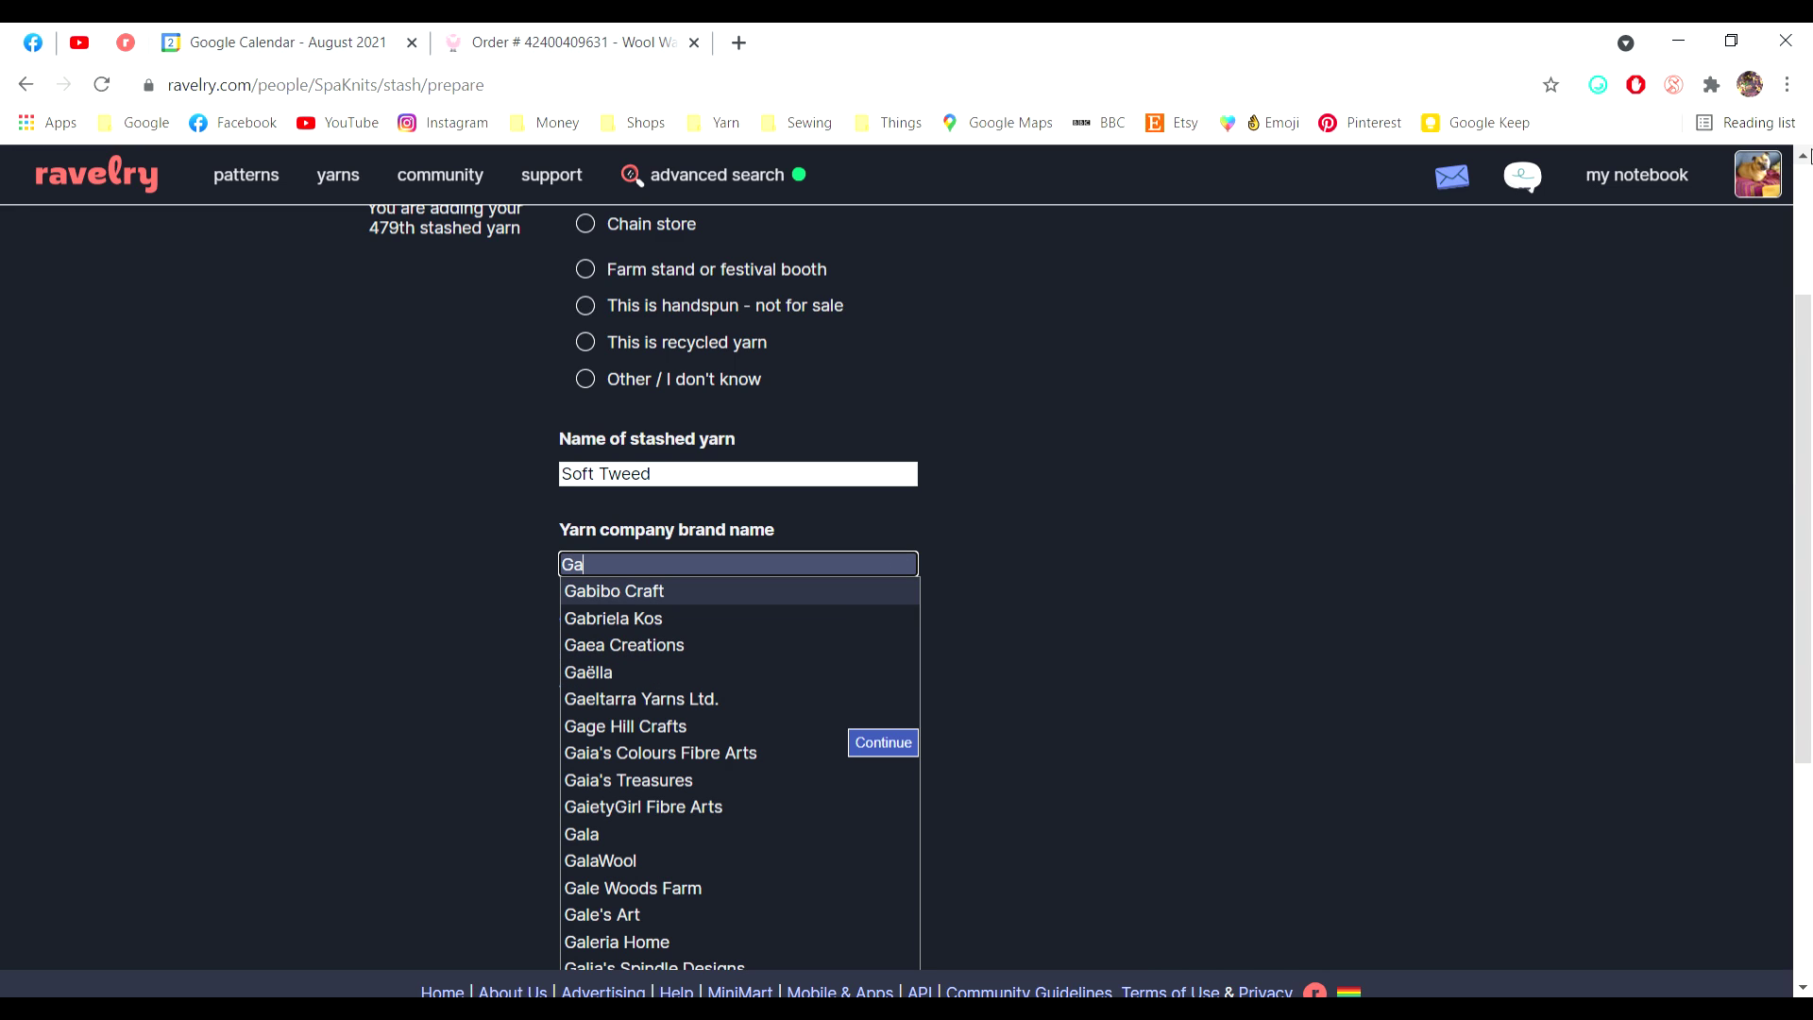
text(rnstuf)
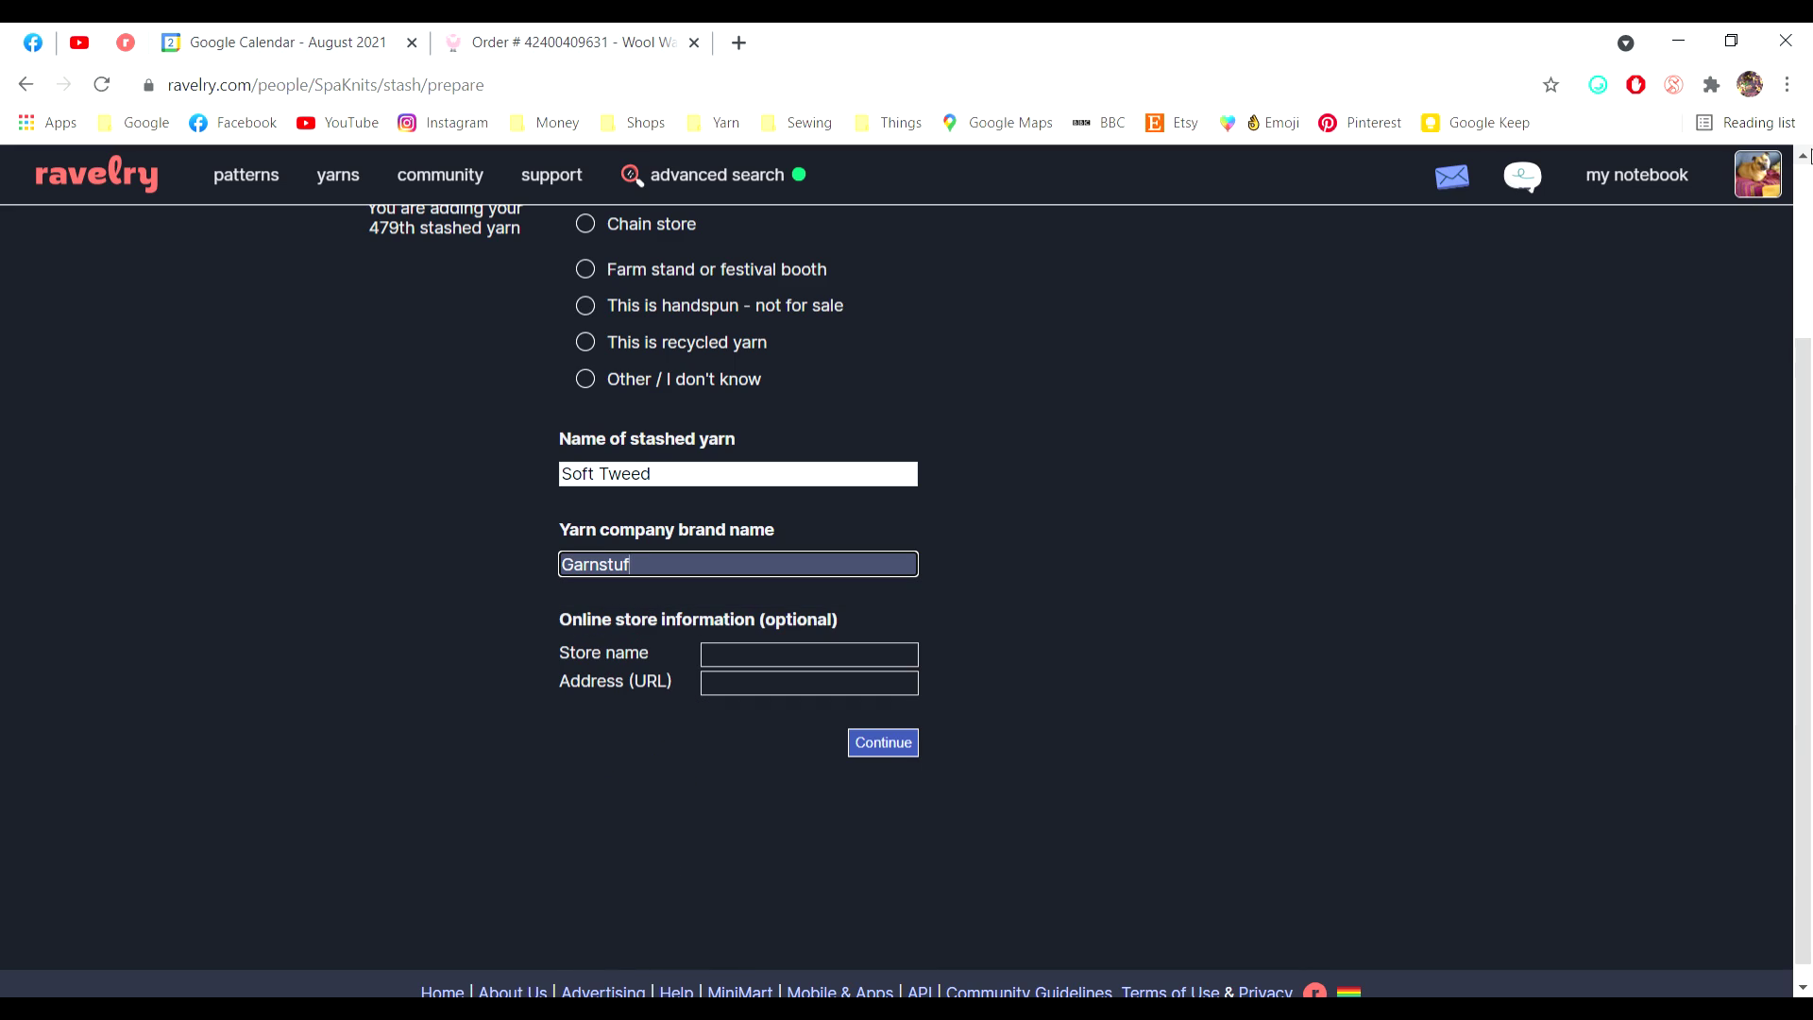
key(BackSpace)
text(dio)
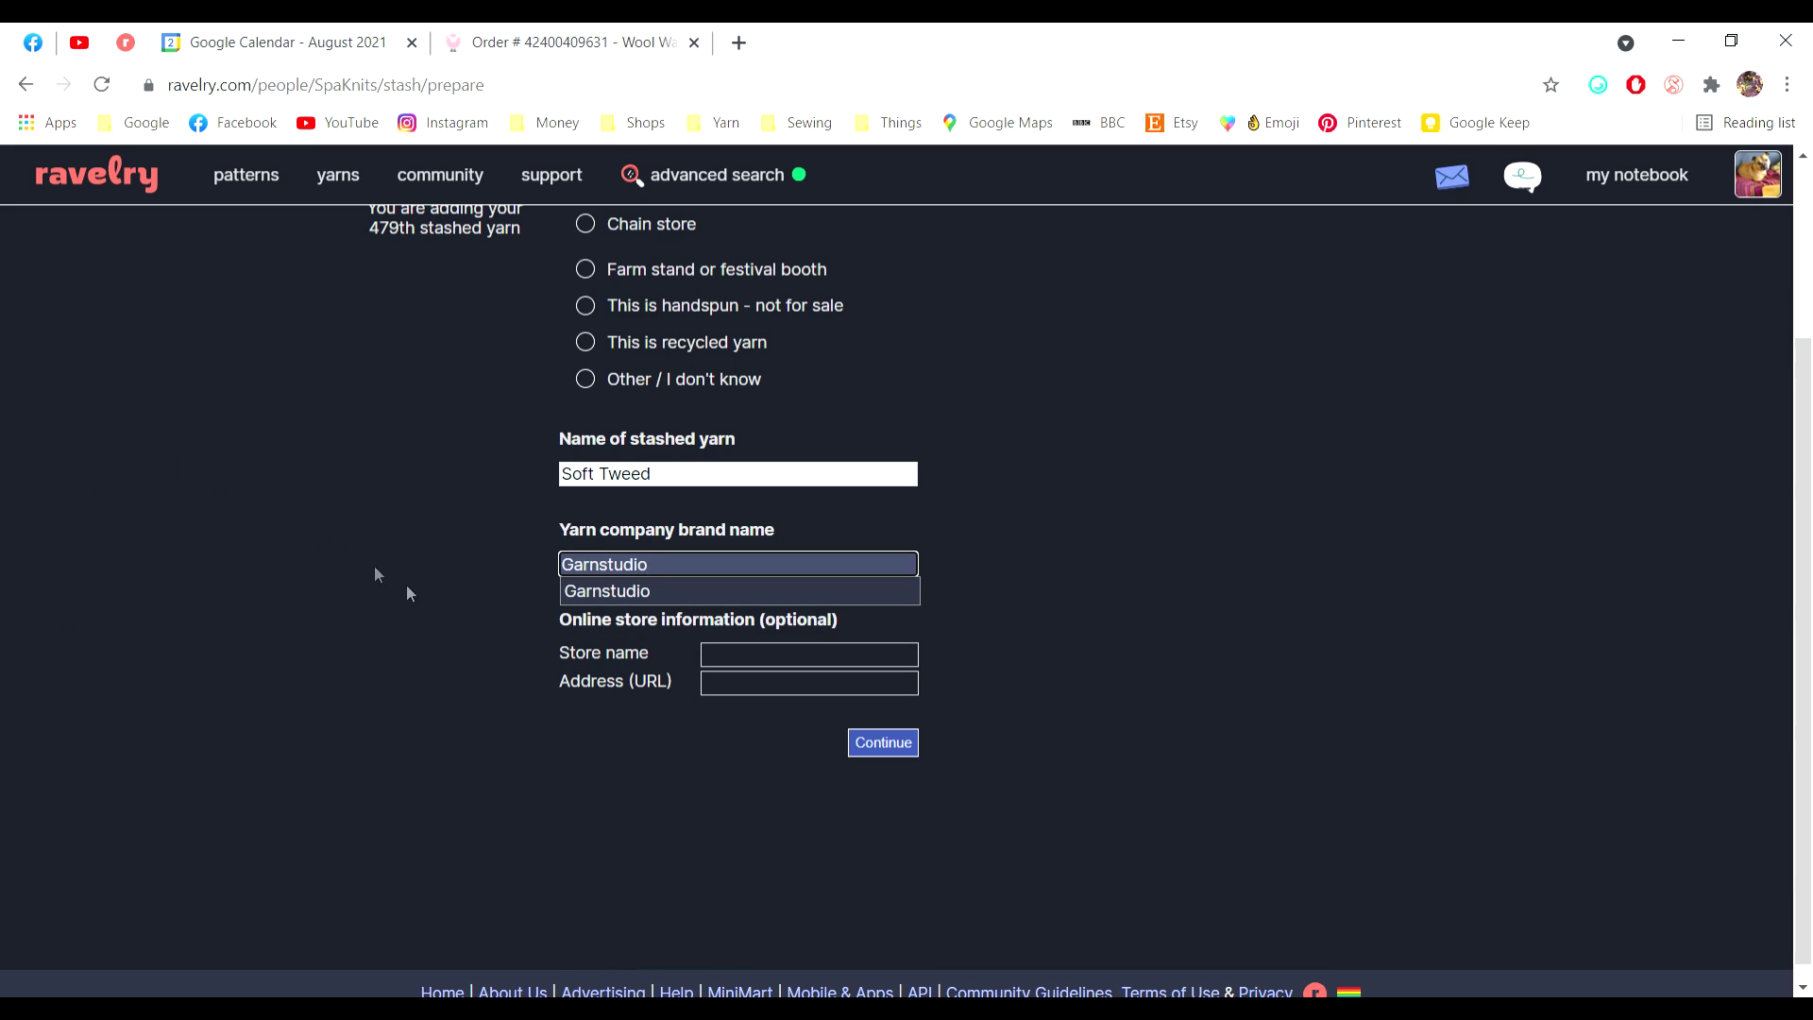
click(599, 595)
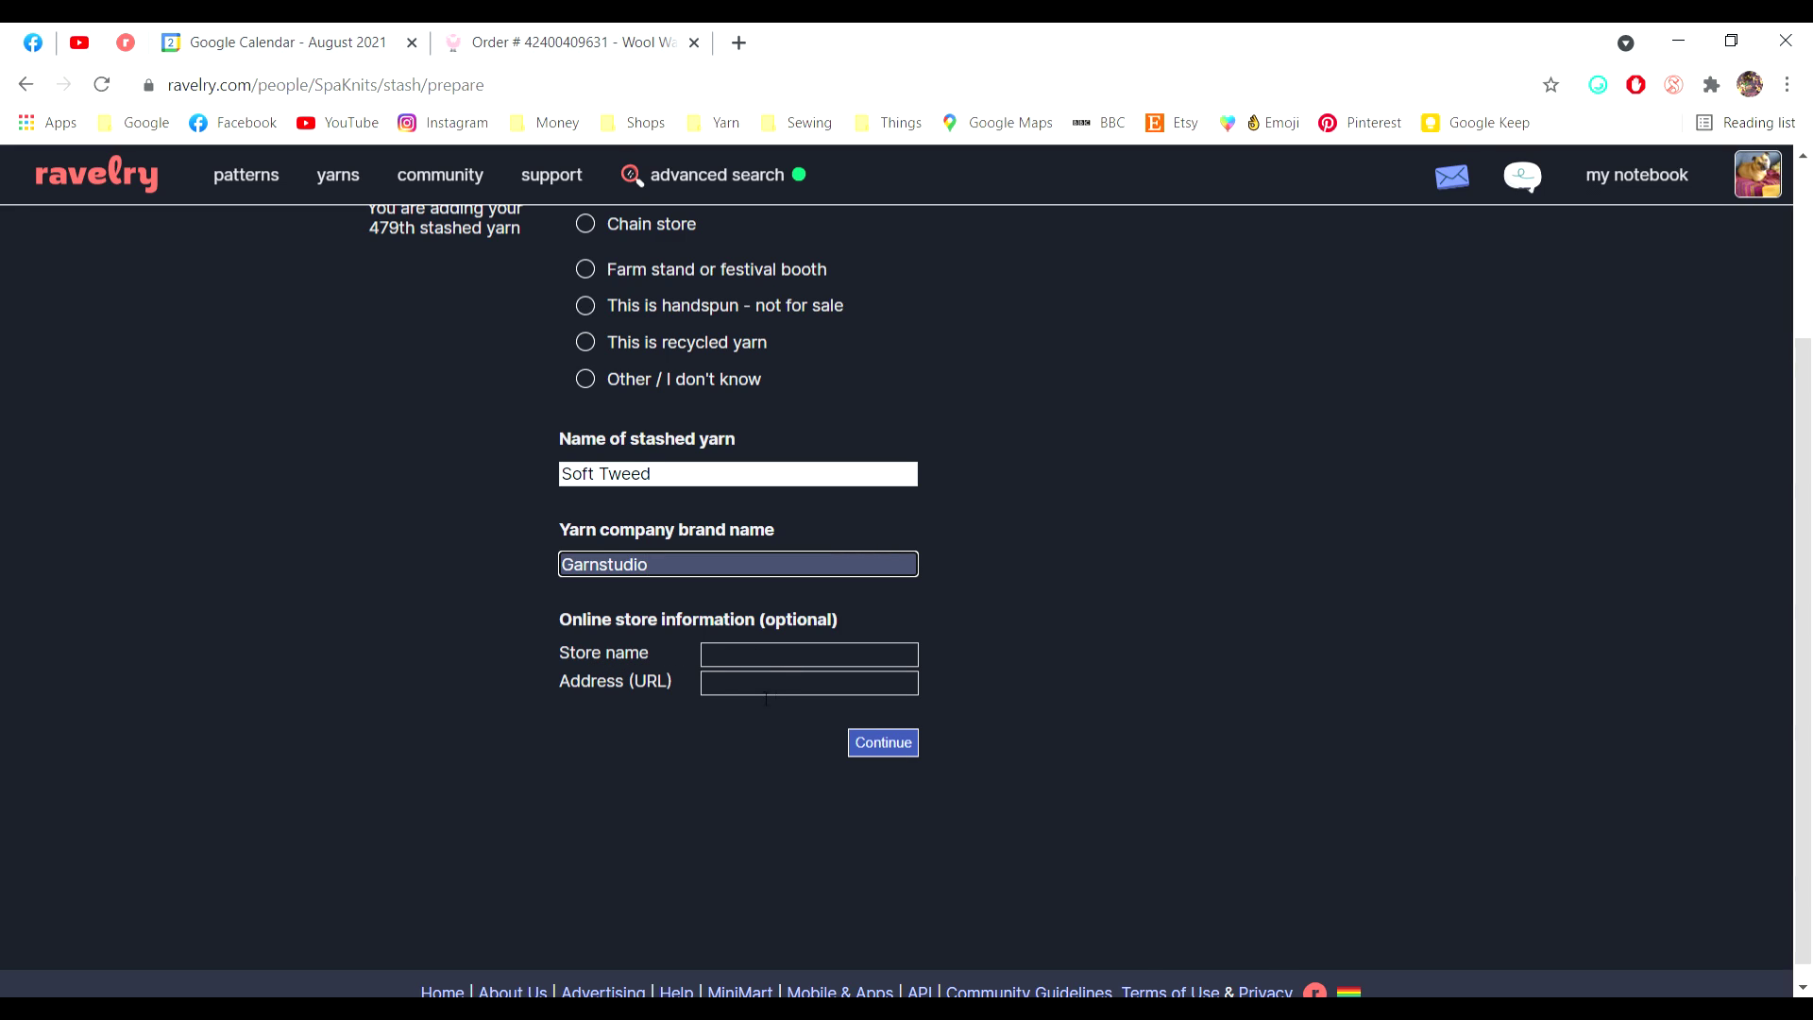
click(883, 743)
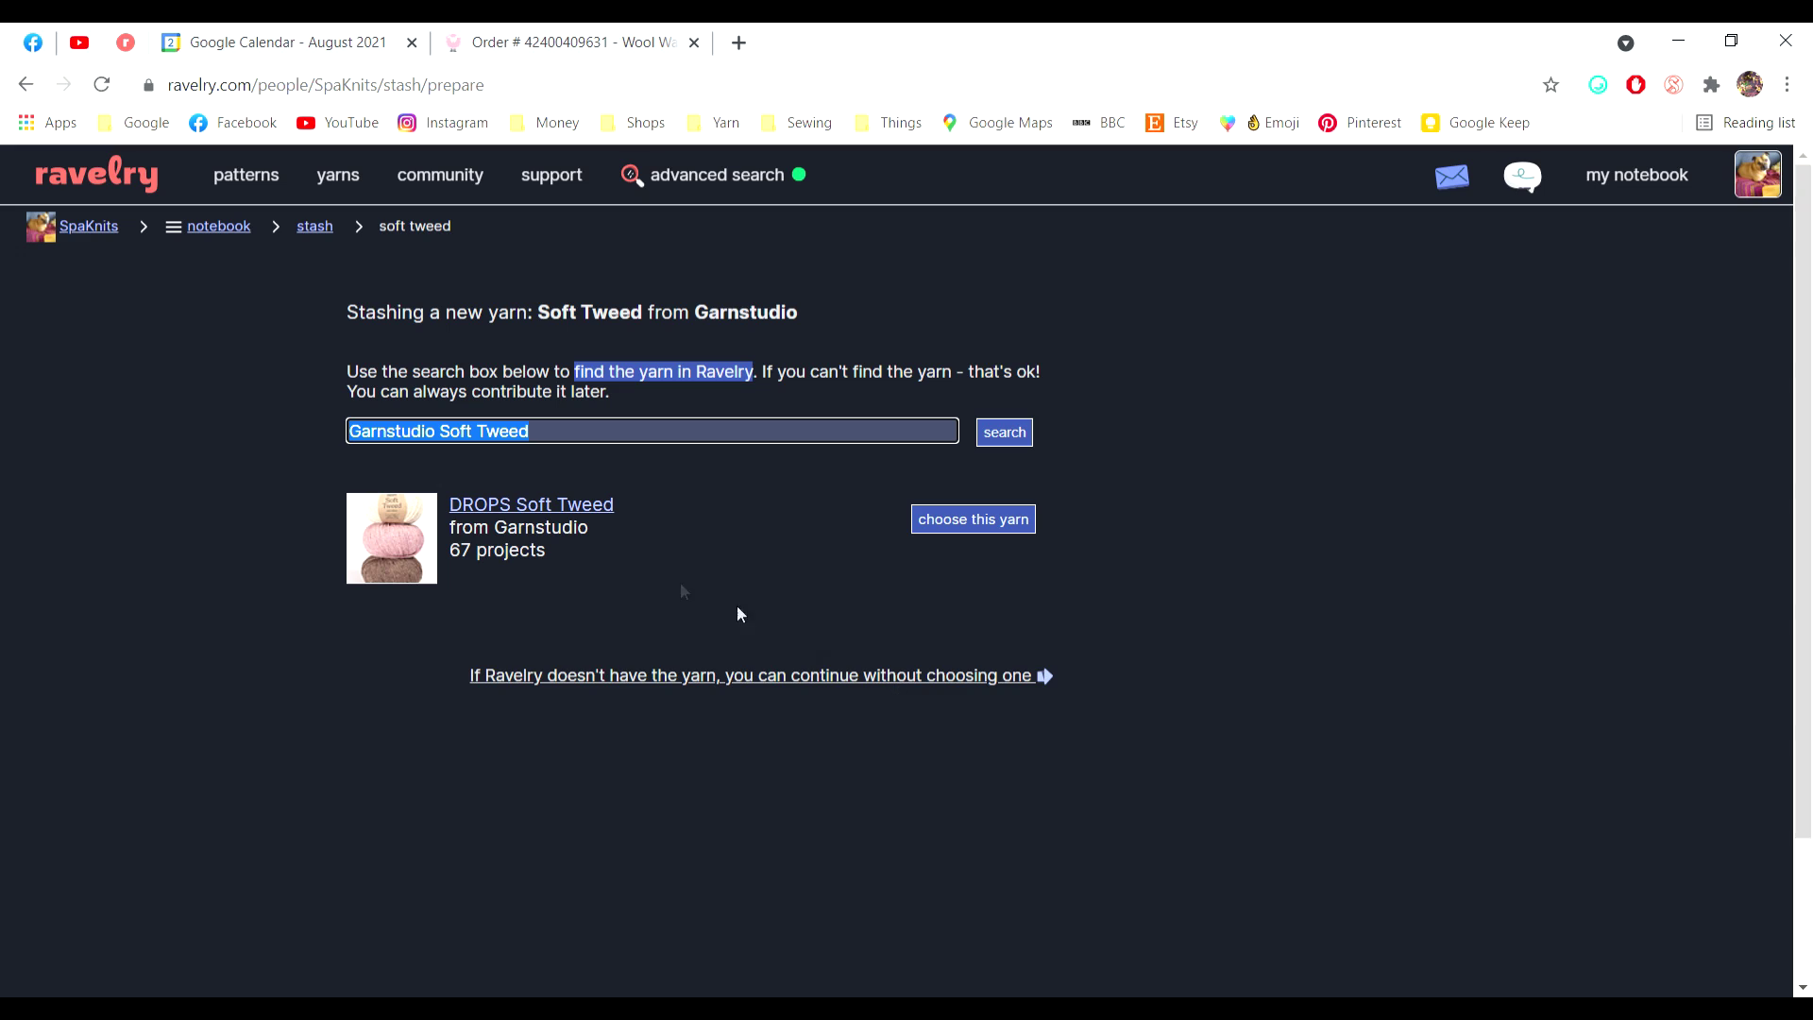
click(956, 522)
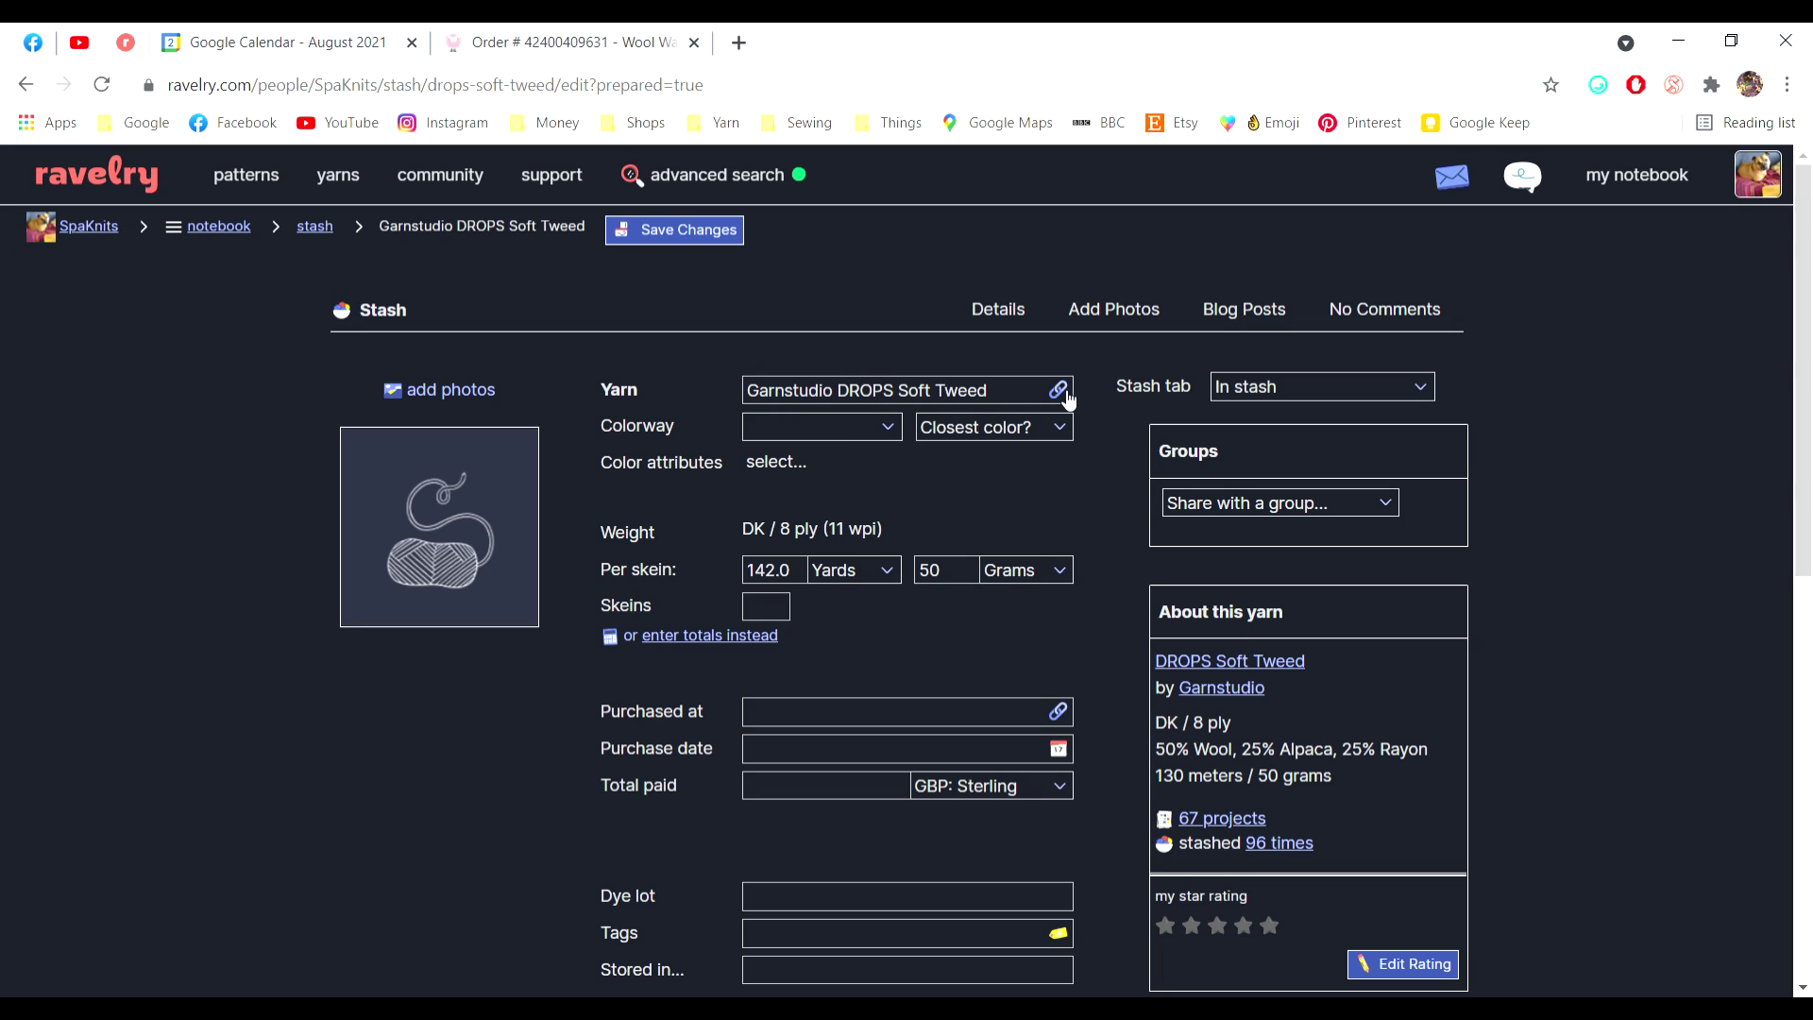
- Set the colorway to 6 Pebbles with Gray as the closest color
click(848, 440)
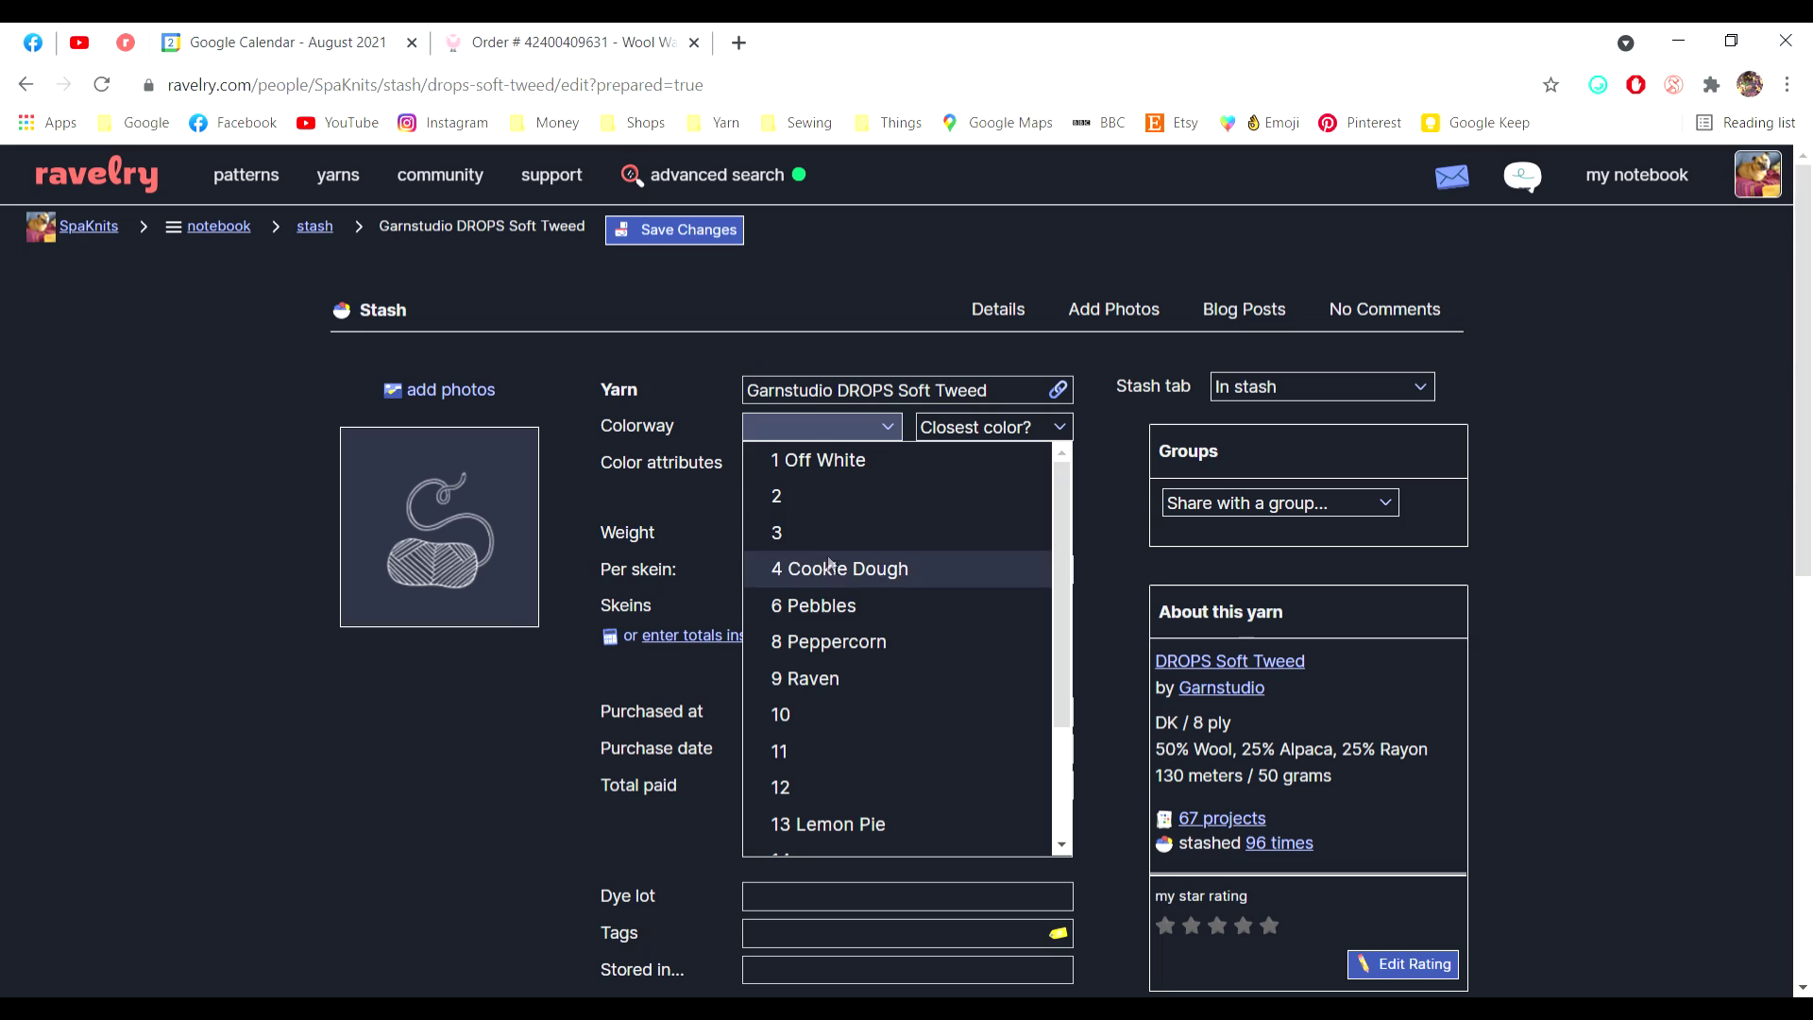
click(832, 607)
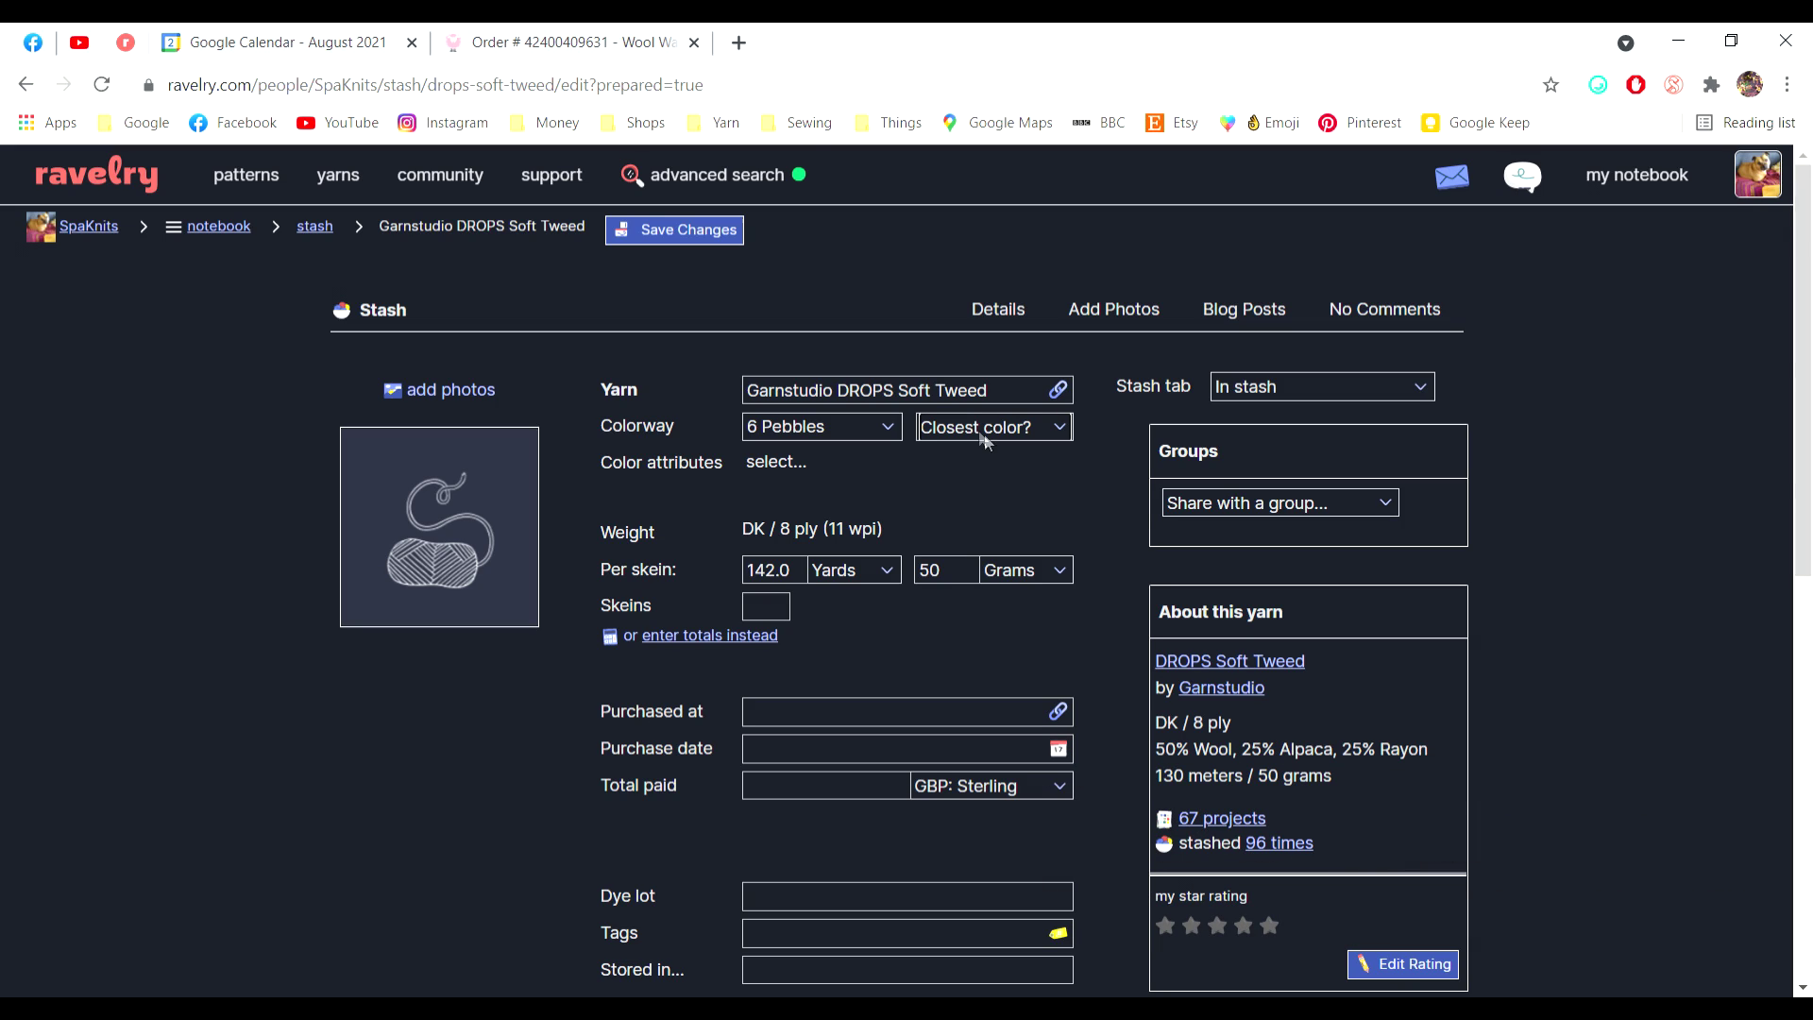
click(956, 580)
- Set the length per skein to 130 meters and the number of skeins to 16
click(874, 616)
double_click(806, 577)
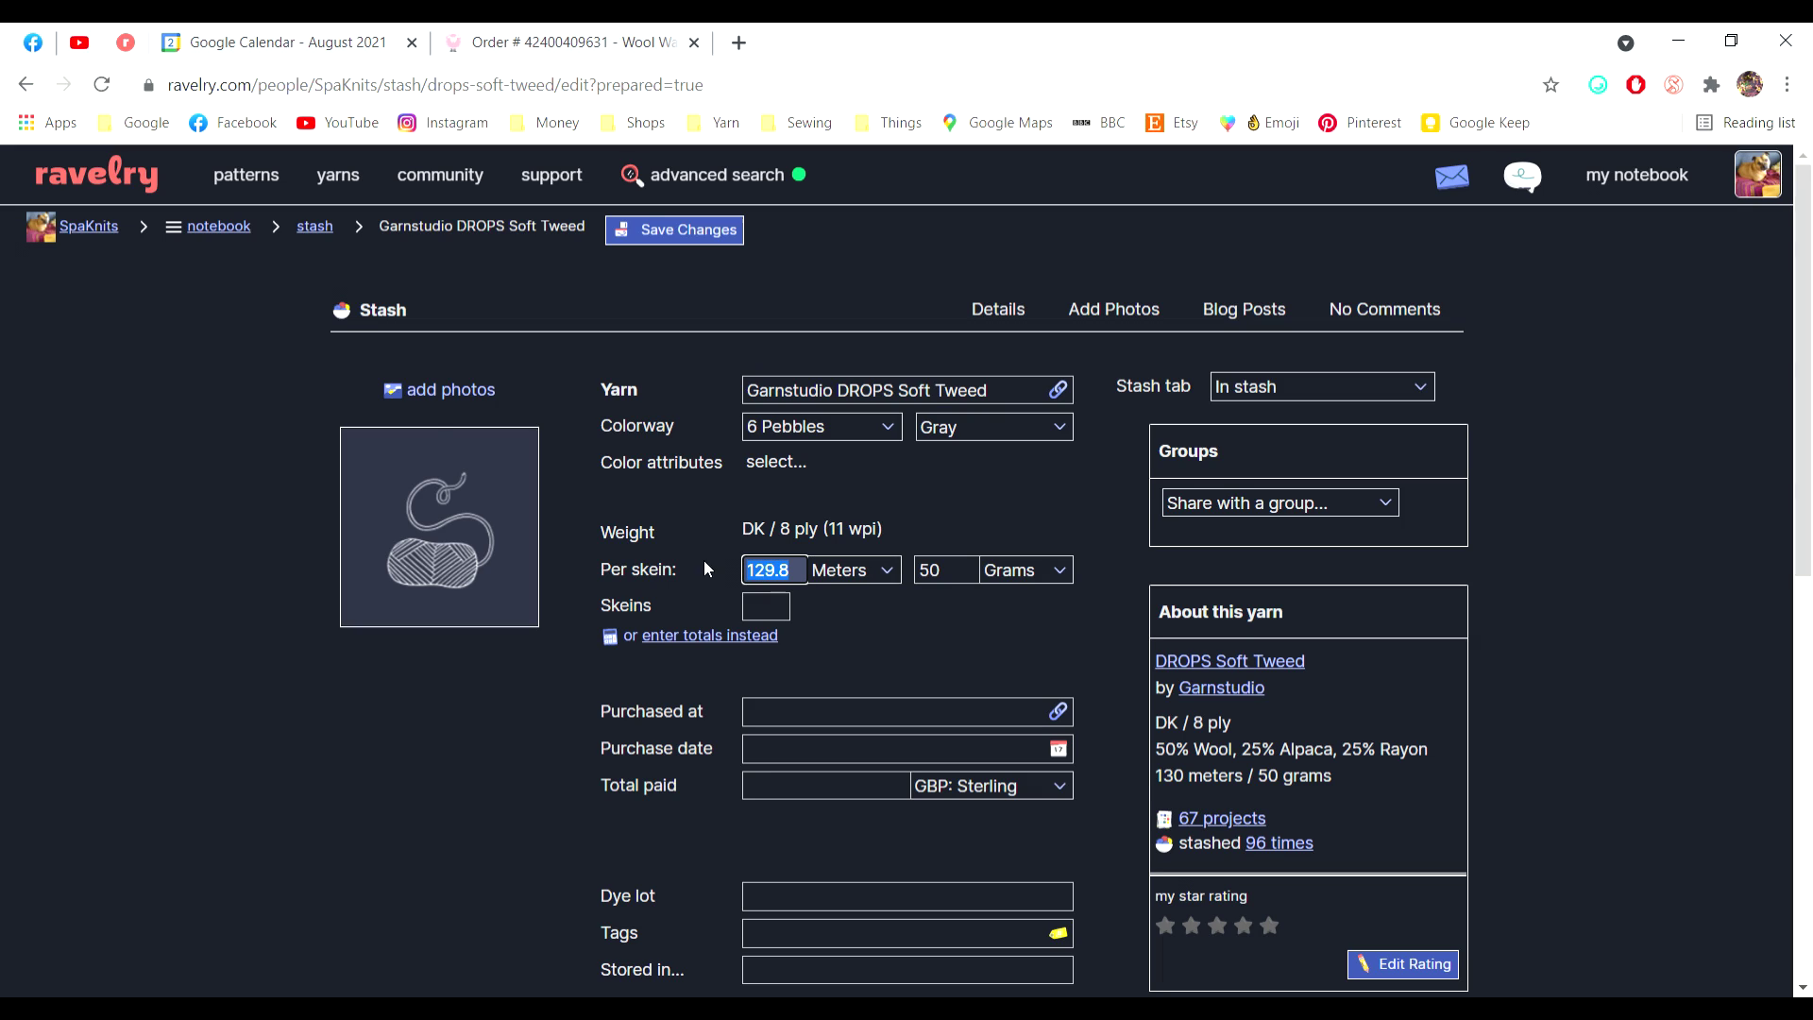
text(130)
click(941, 641)
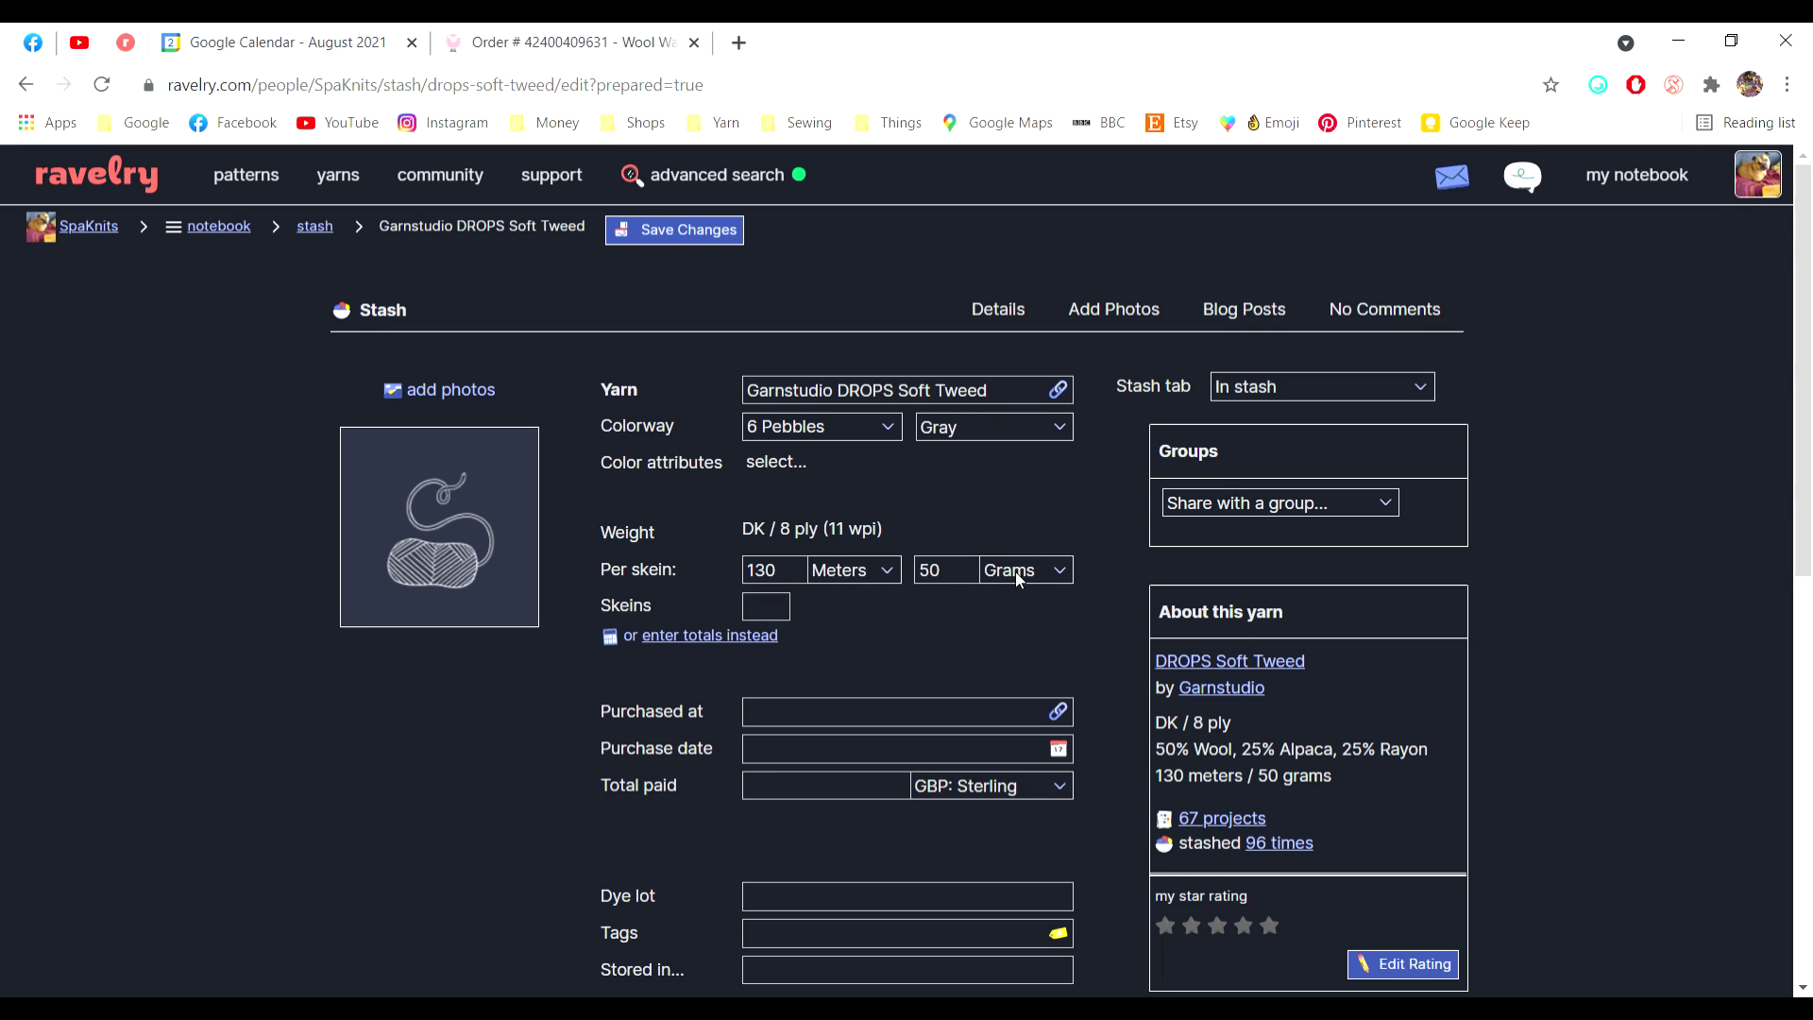
click(788, 608)
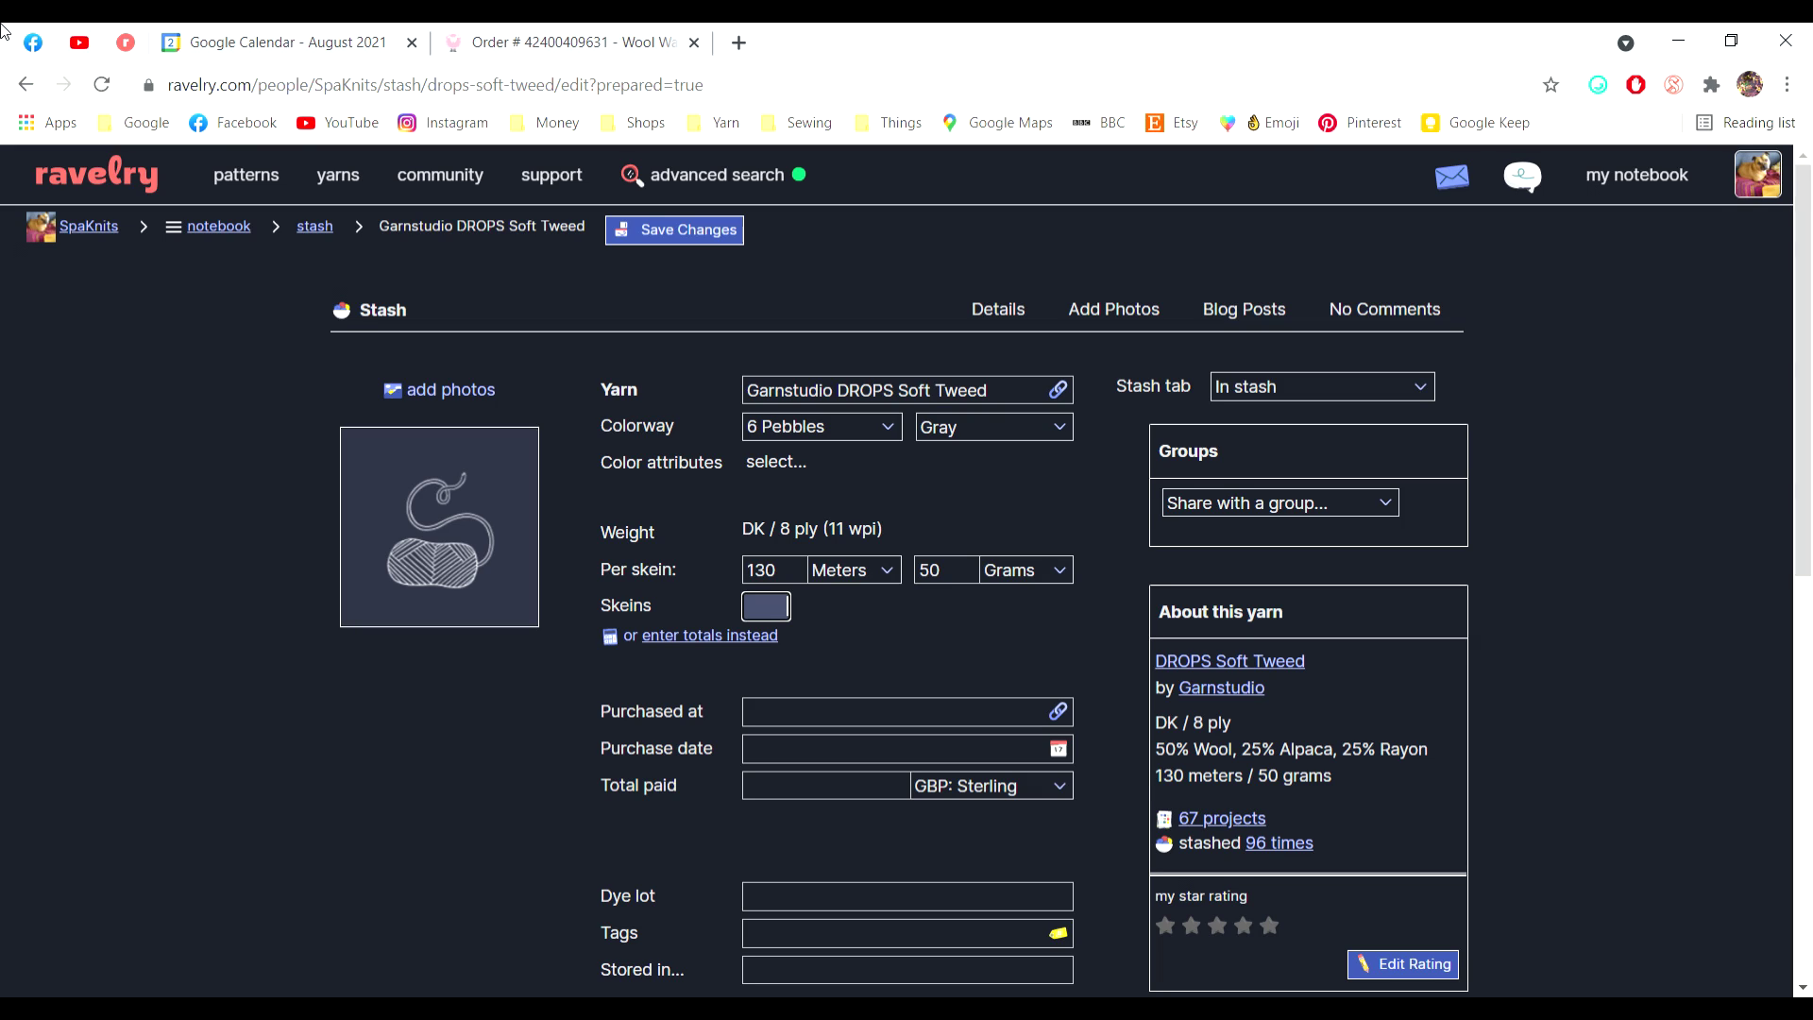
text(16)
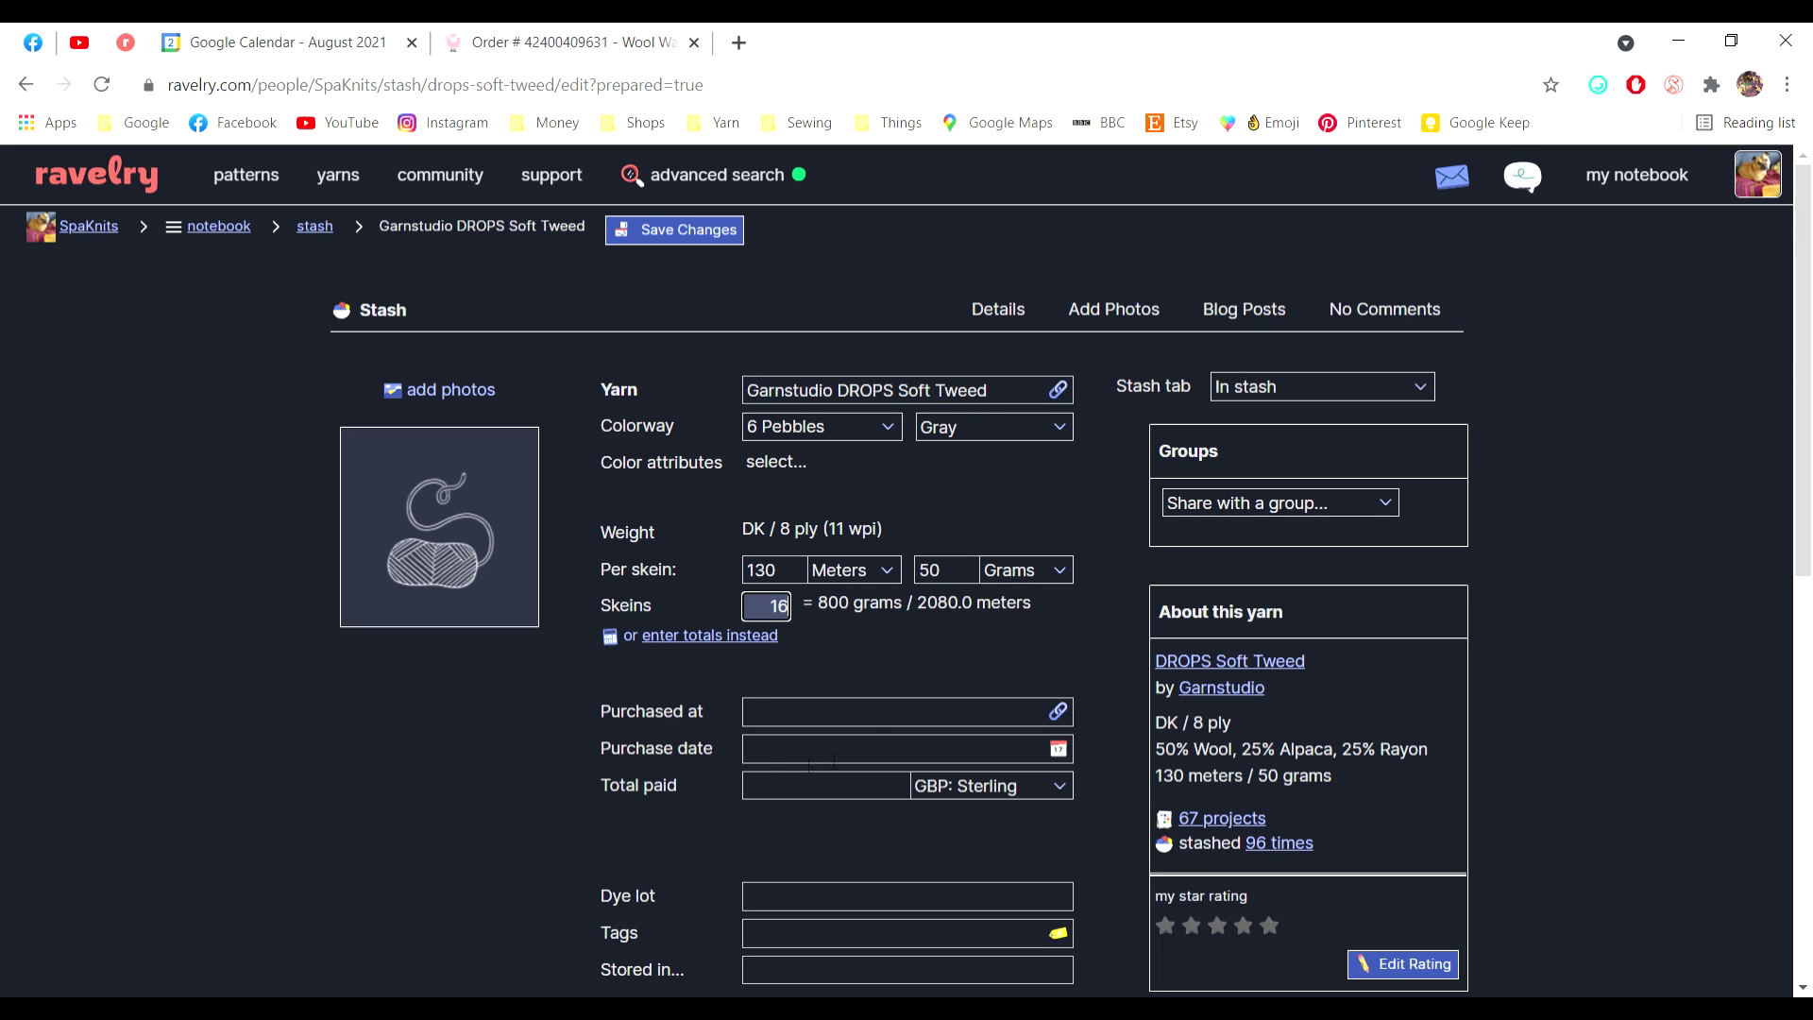
- Enter Wool Warehouse as the place of purchase and link it to the Wool Warehouse shop in Leamington Spa, Warwickshire
click(902, 718)
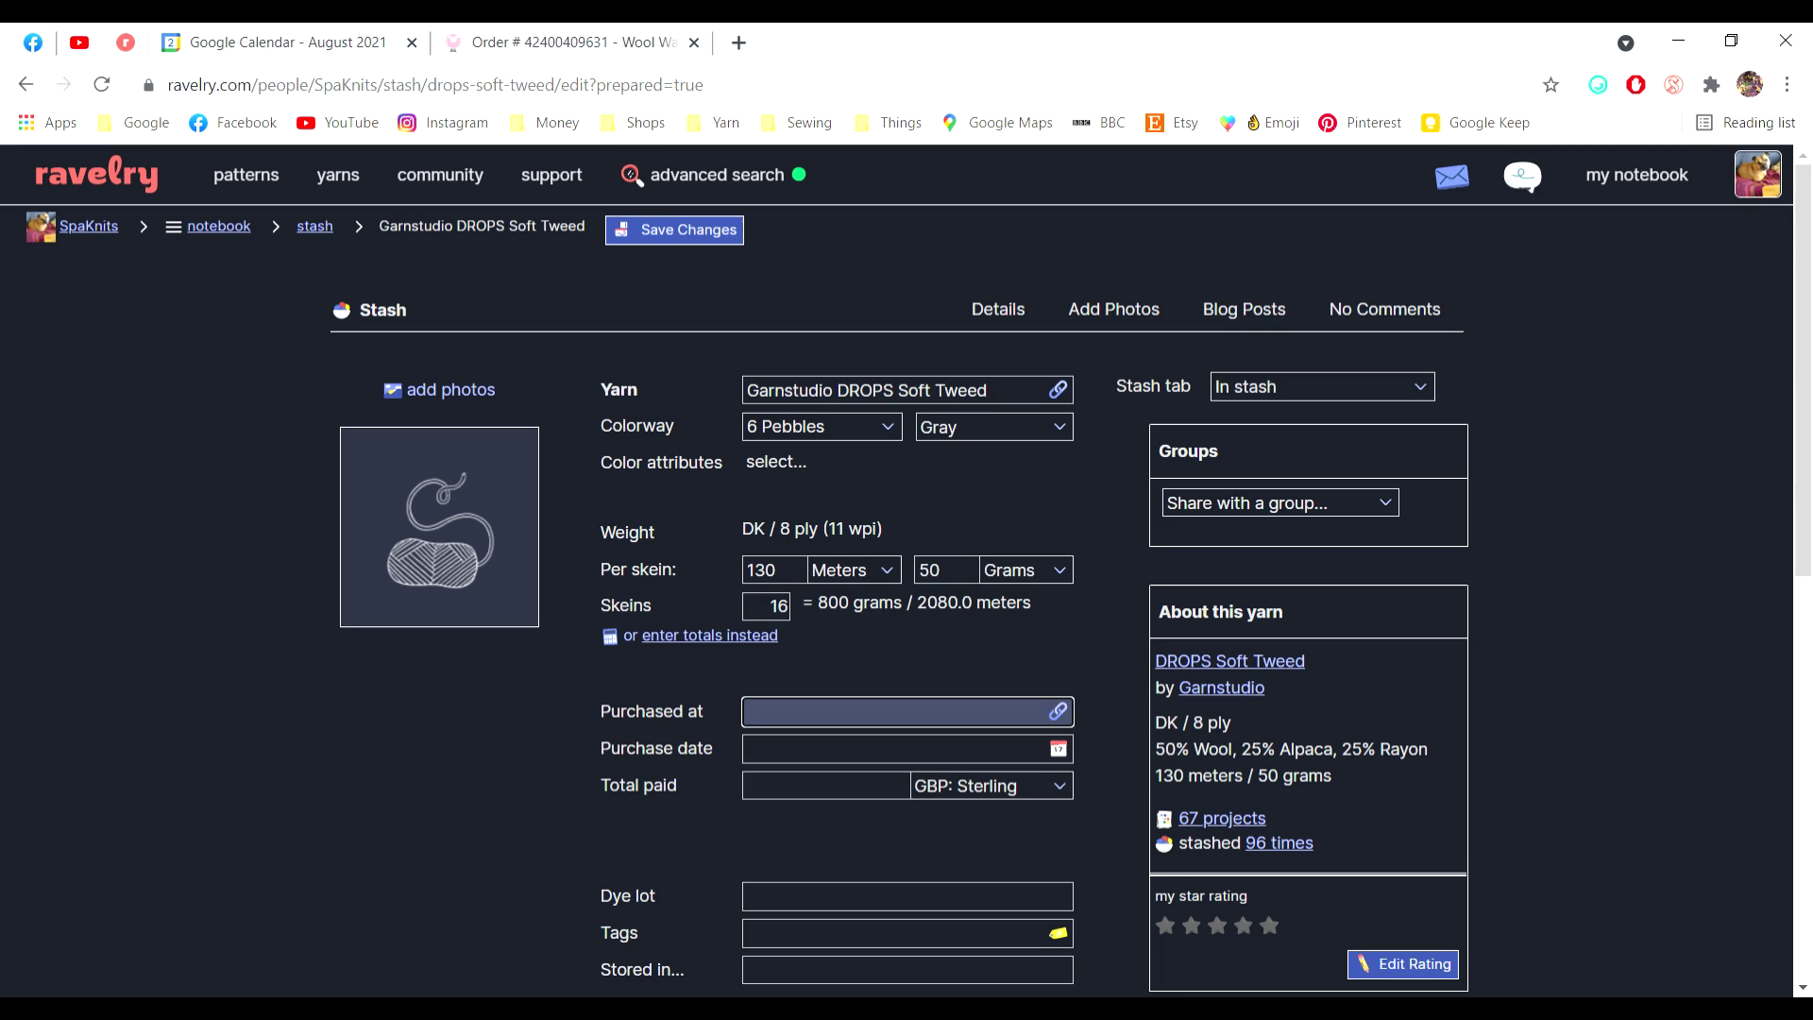
text(Wool Warehouse)
click(1064, 714)
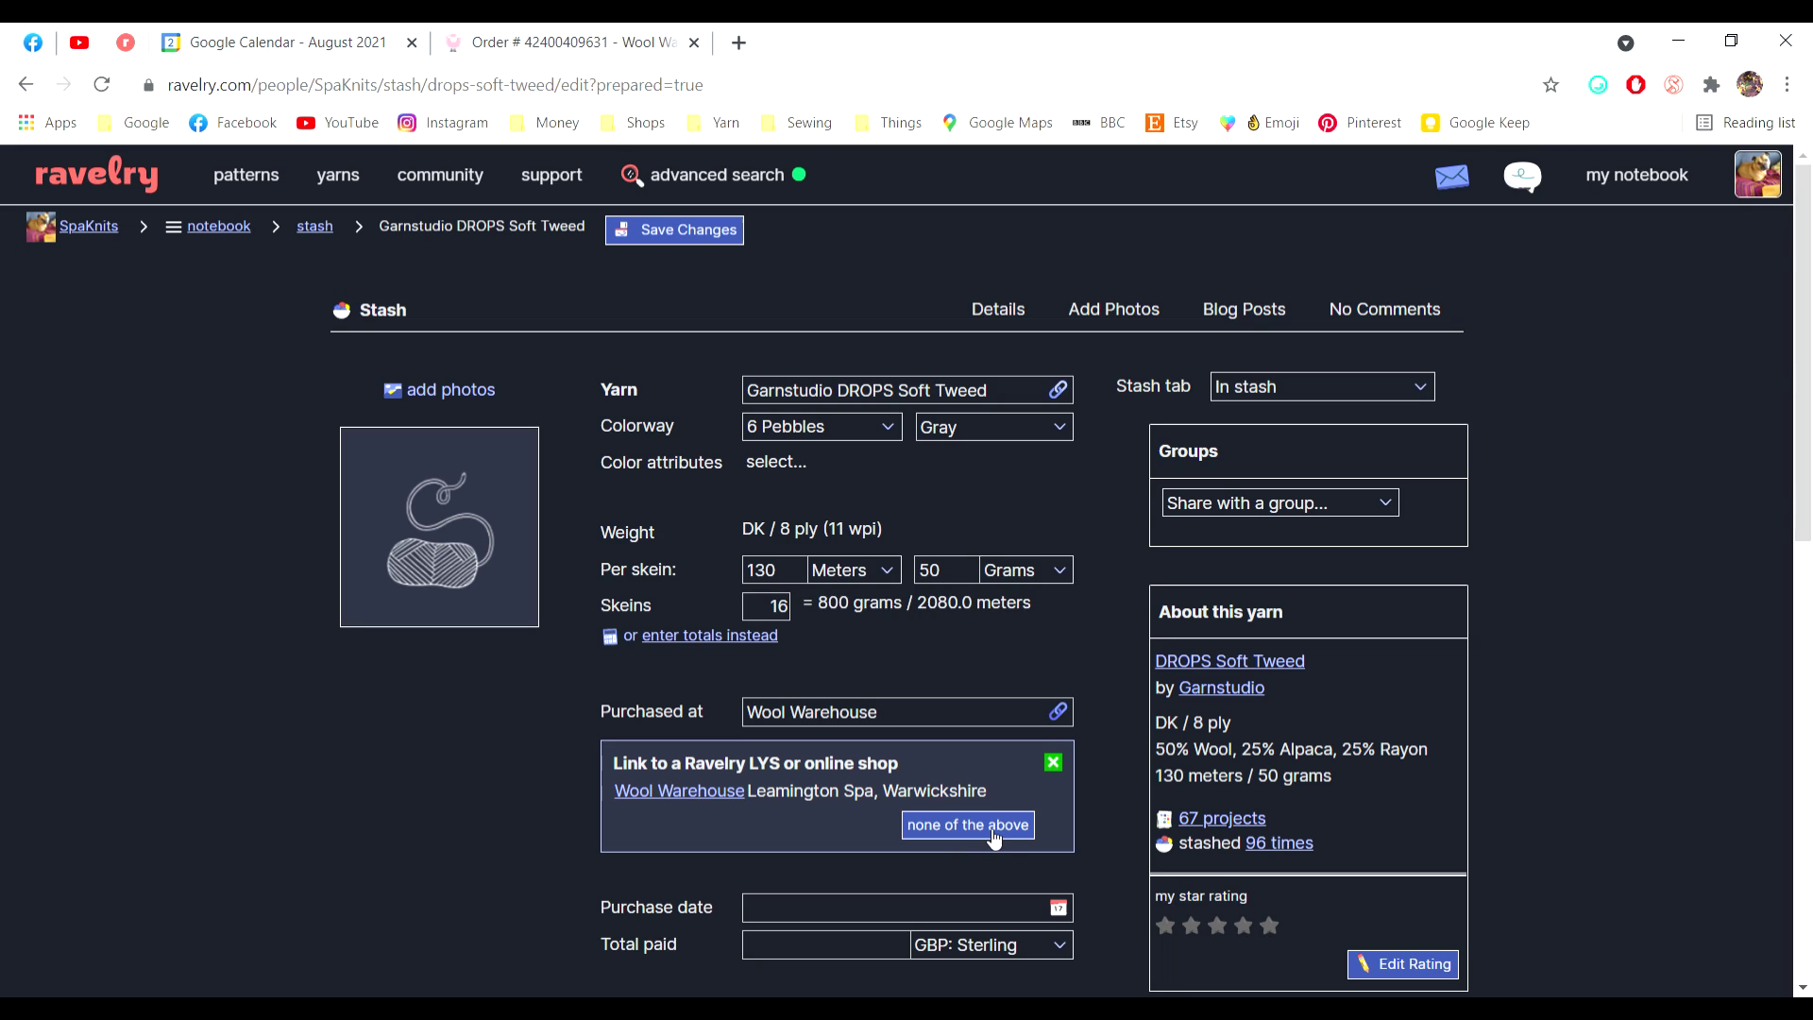
click(697, 794)
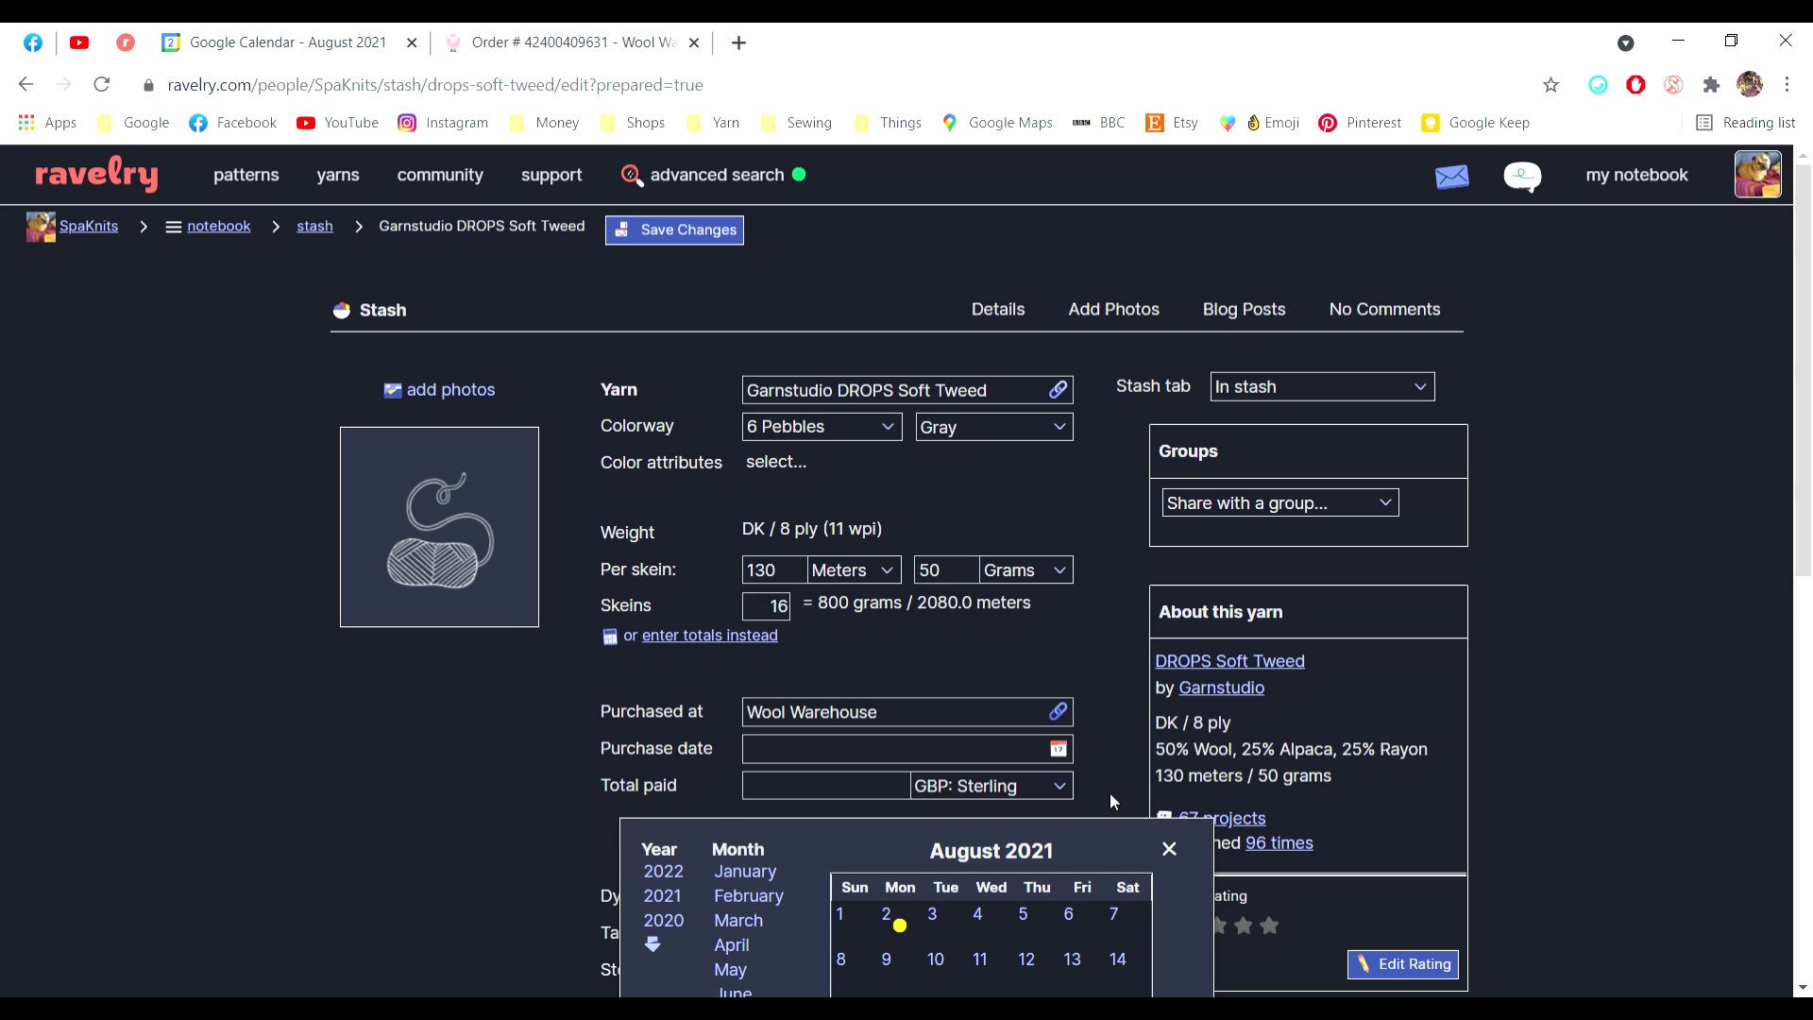
- Set the purchase date to June 15, 2021 and the total paid to 47.84 in GBP: Sterling
scroll(1537, 678, down, 4)
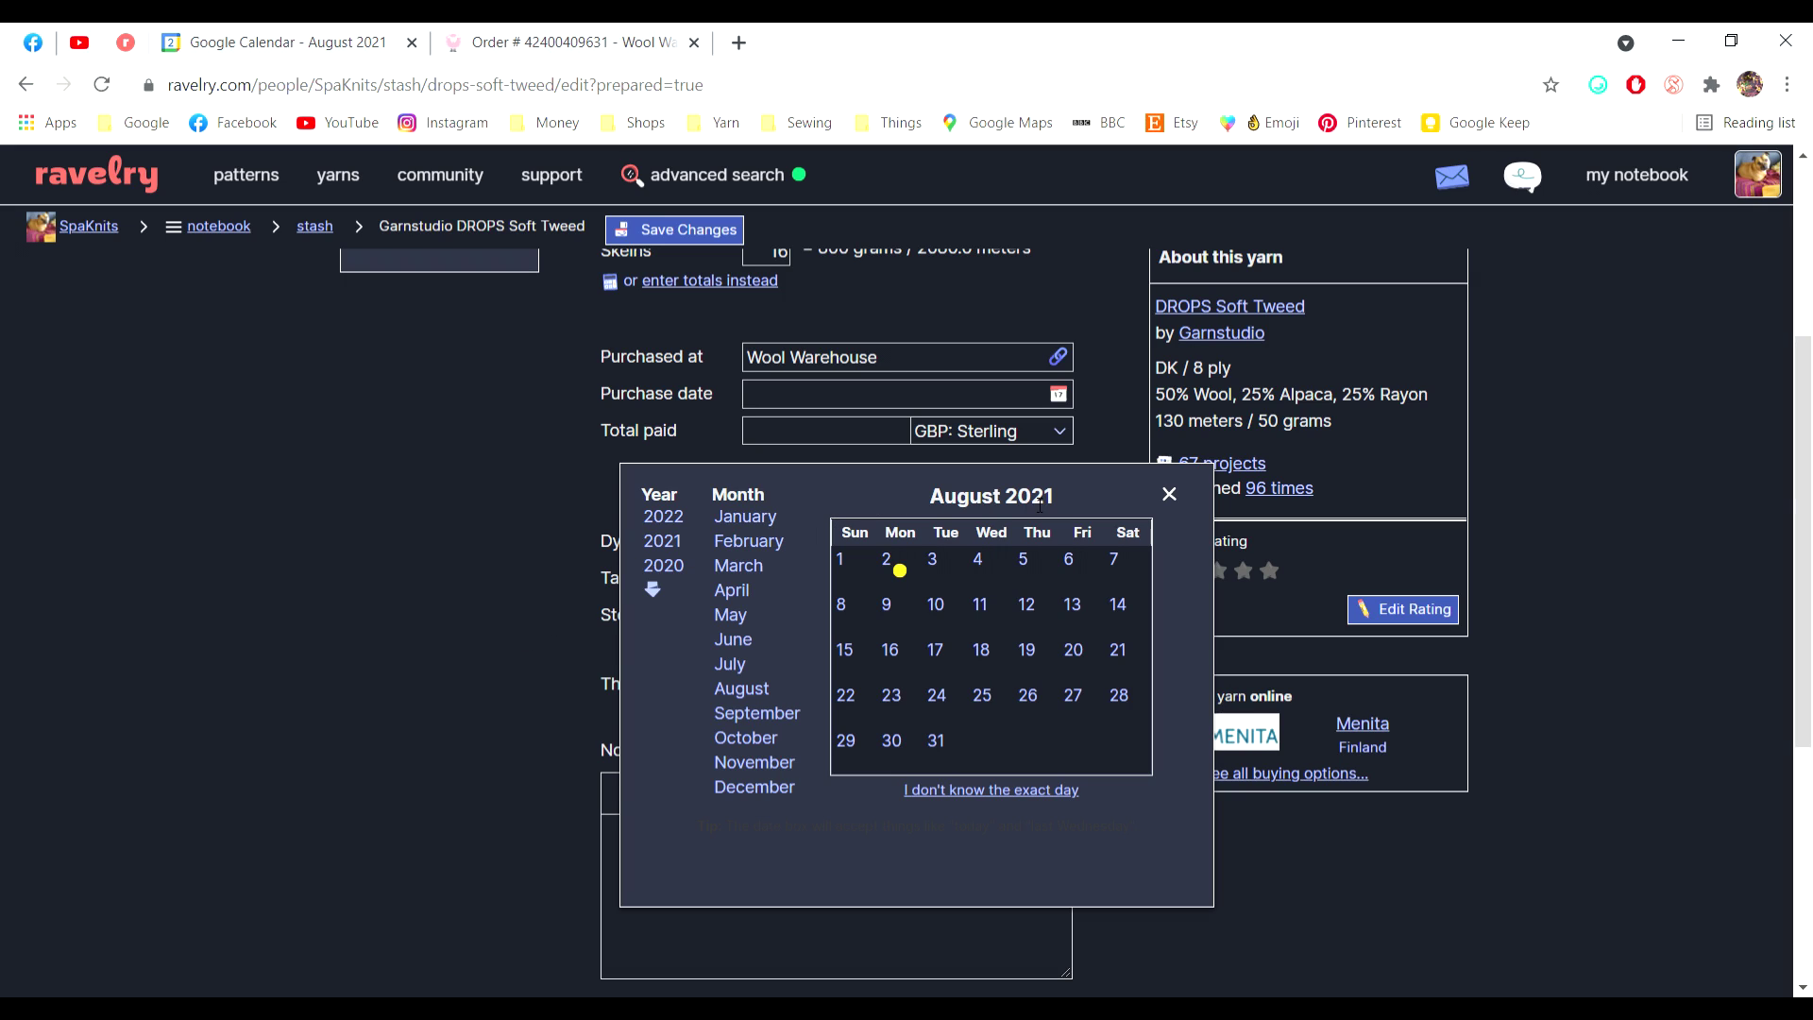
click(735, 641)
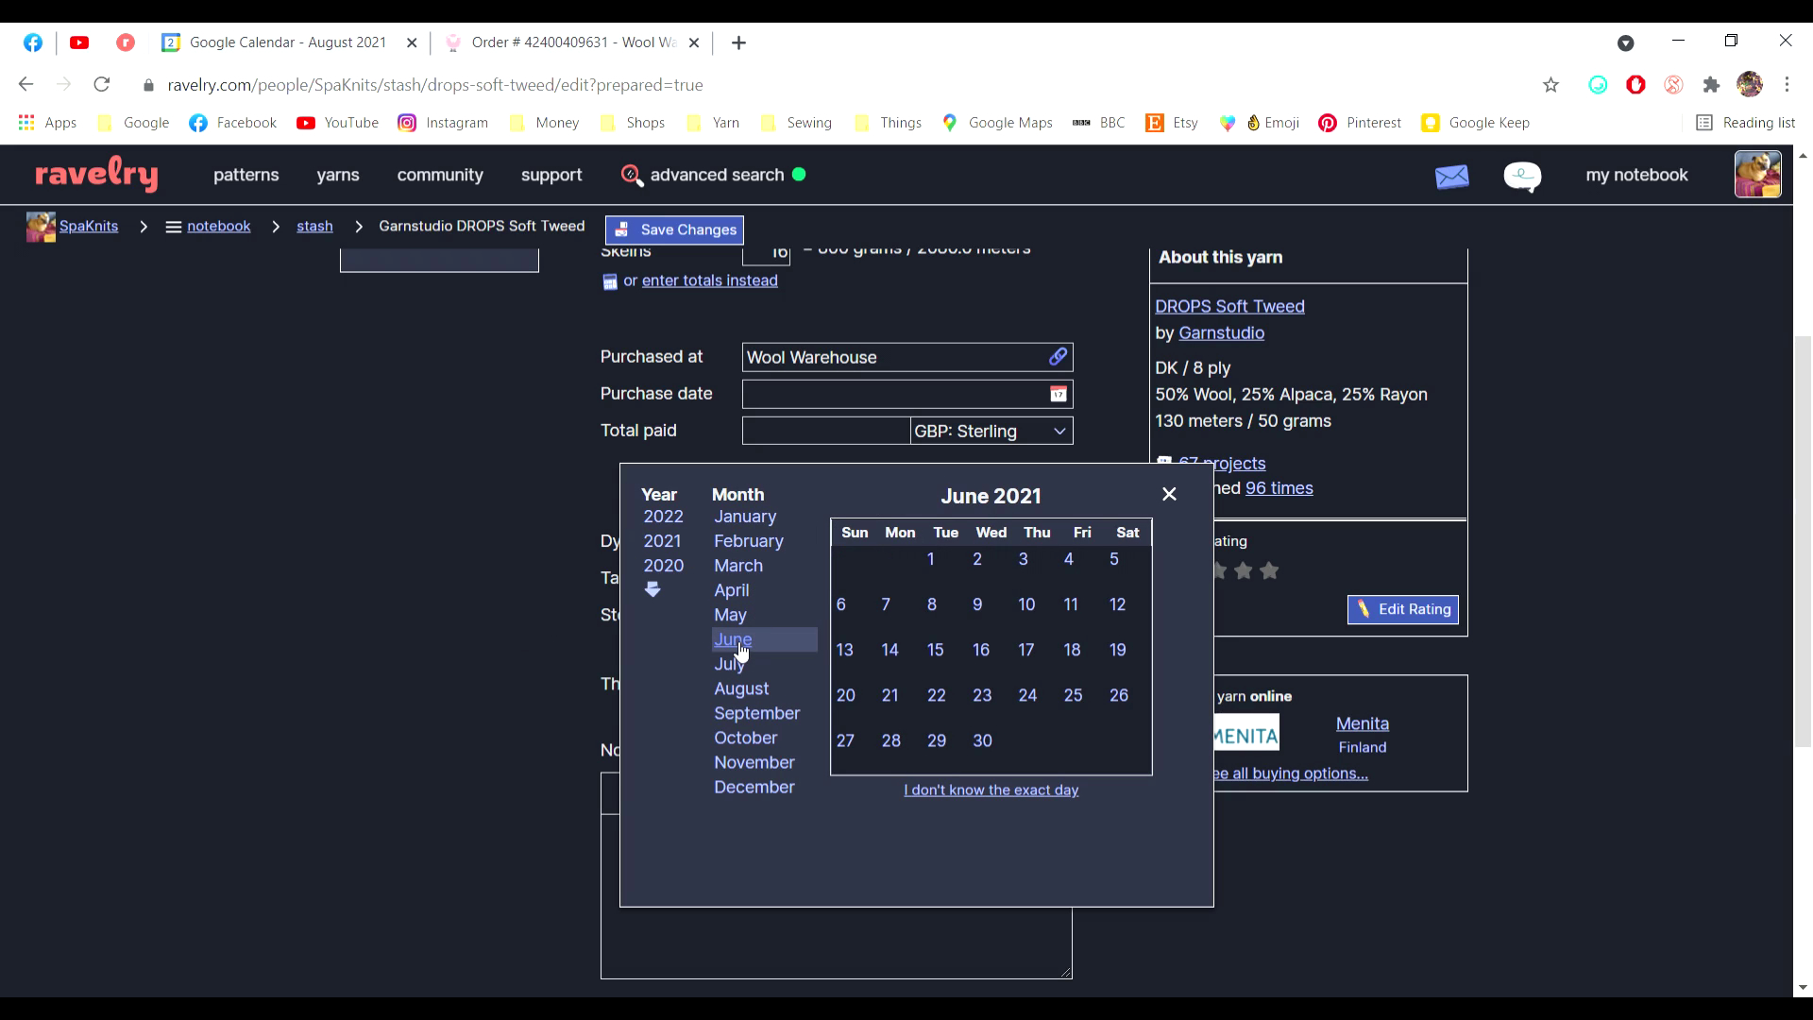
click(943, 656)
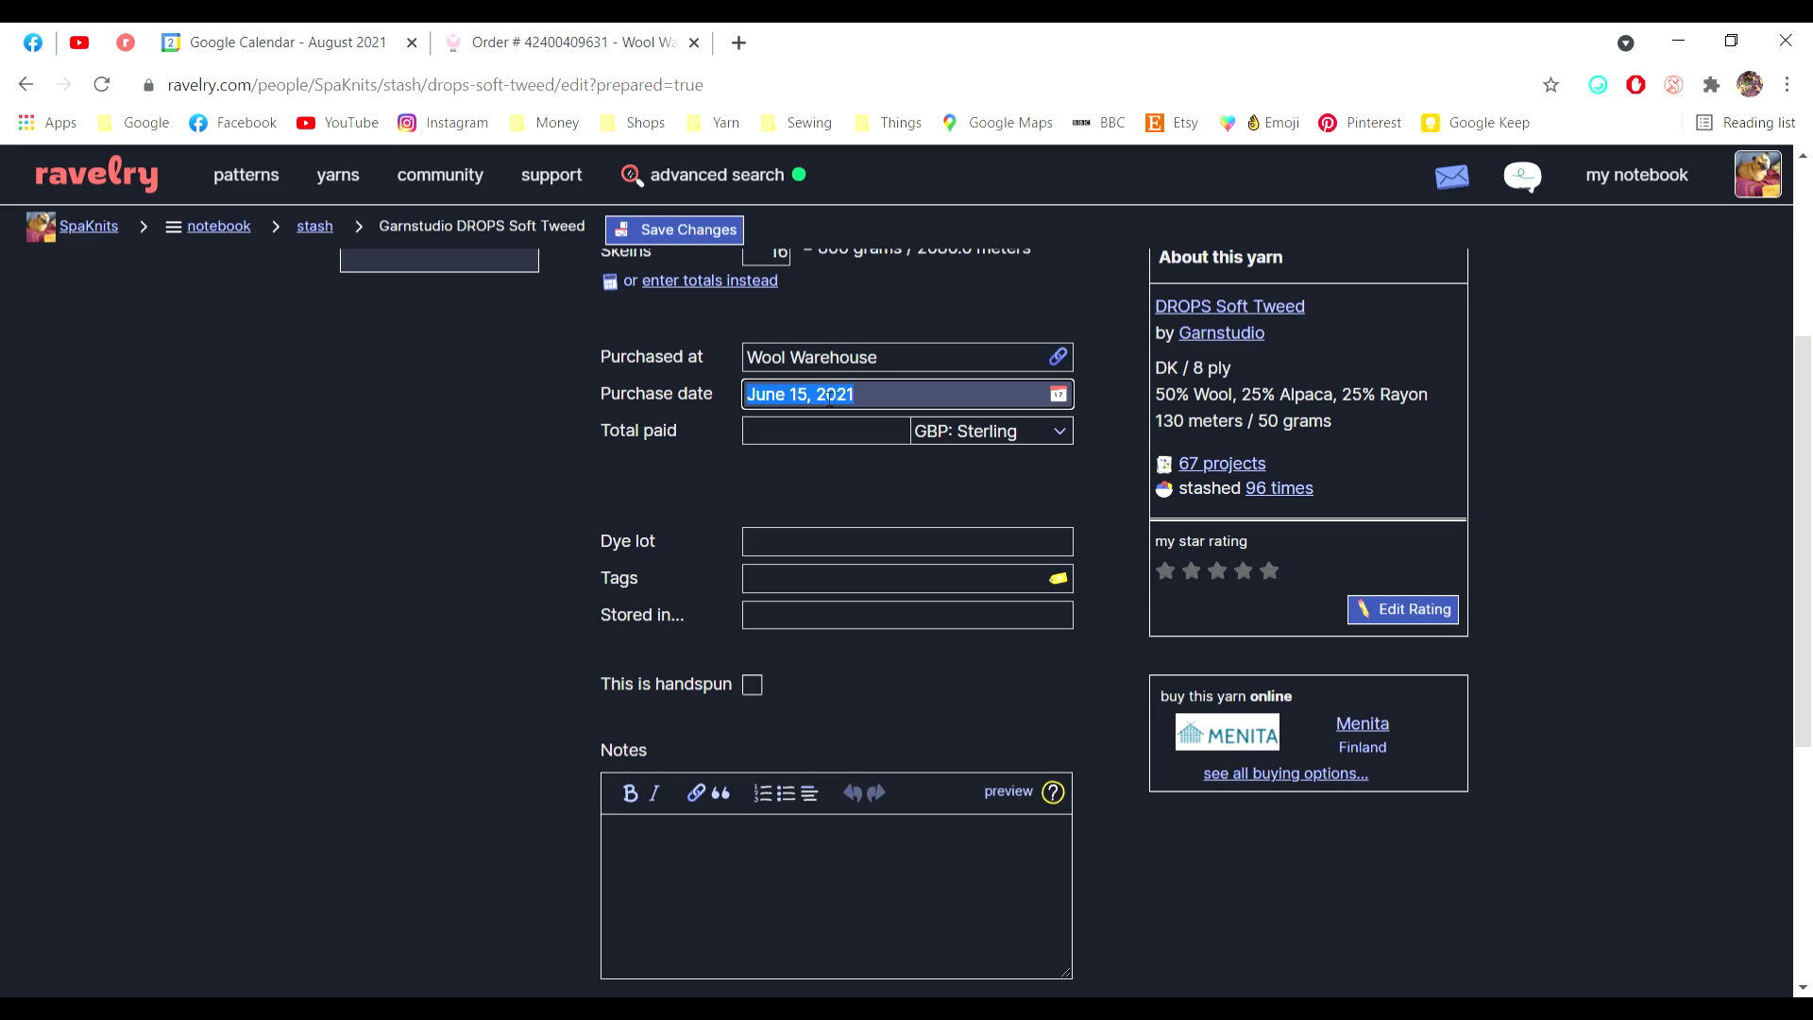
click(815, 439)
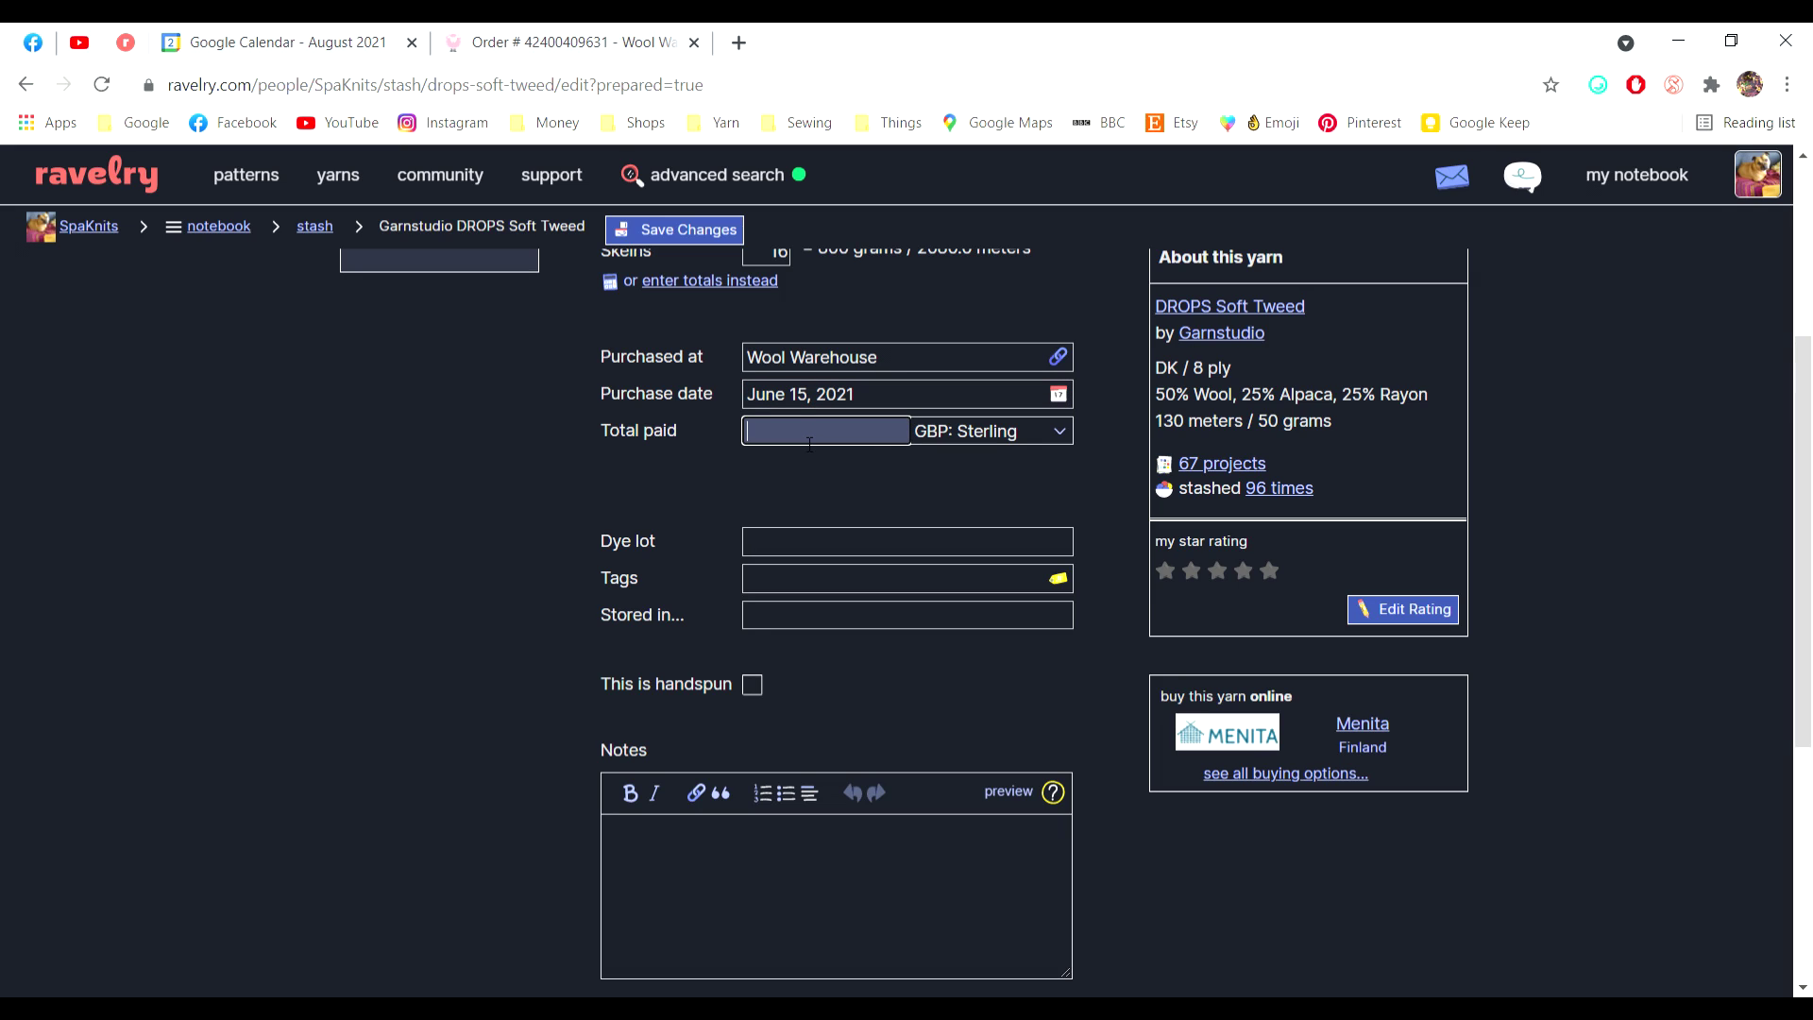
text(47.84)
click(942, 685)
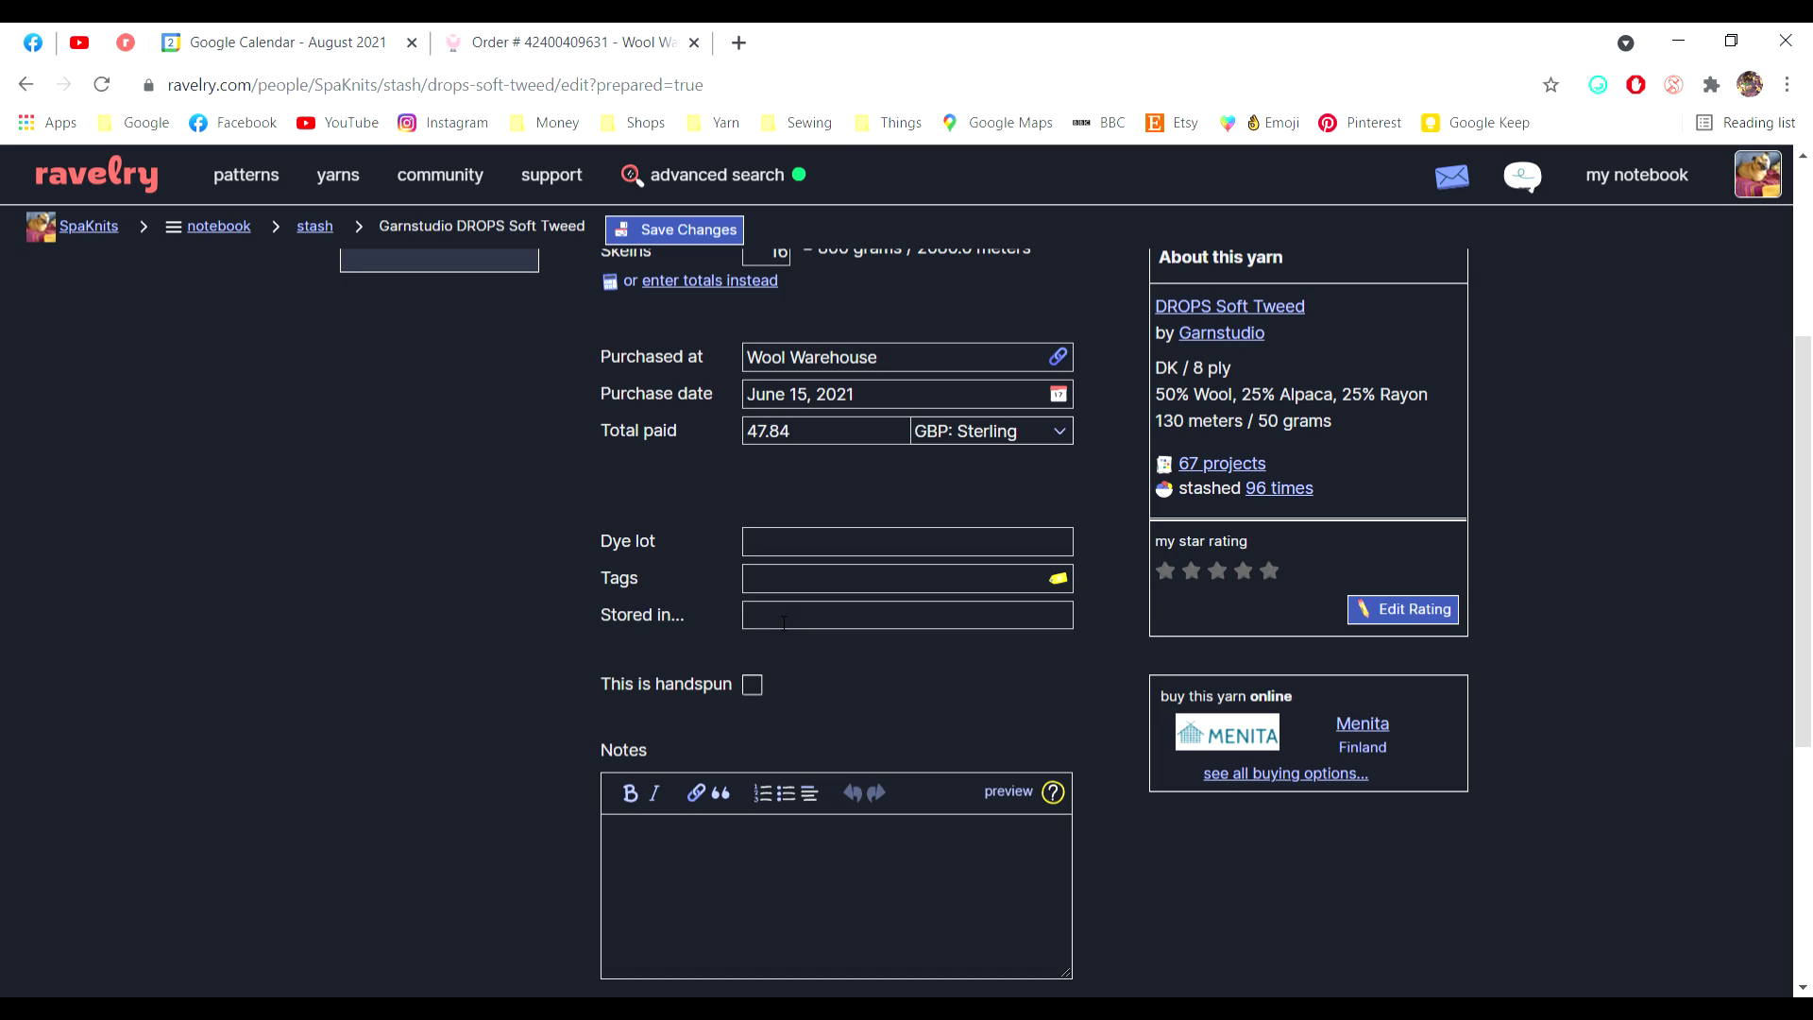
- Upload three photos of the yarn from the computer to the stash entry
scroll(1273, 899, up, 4)
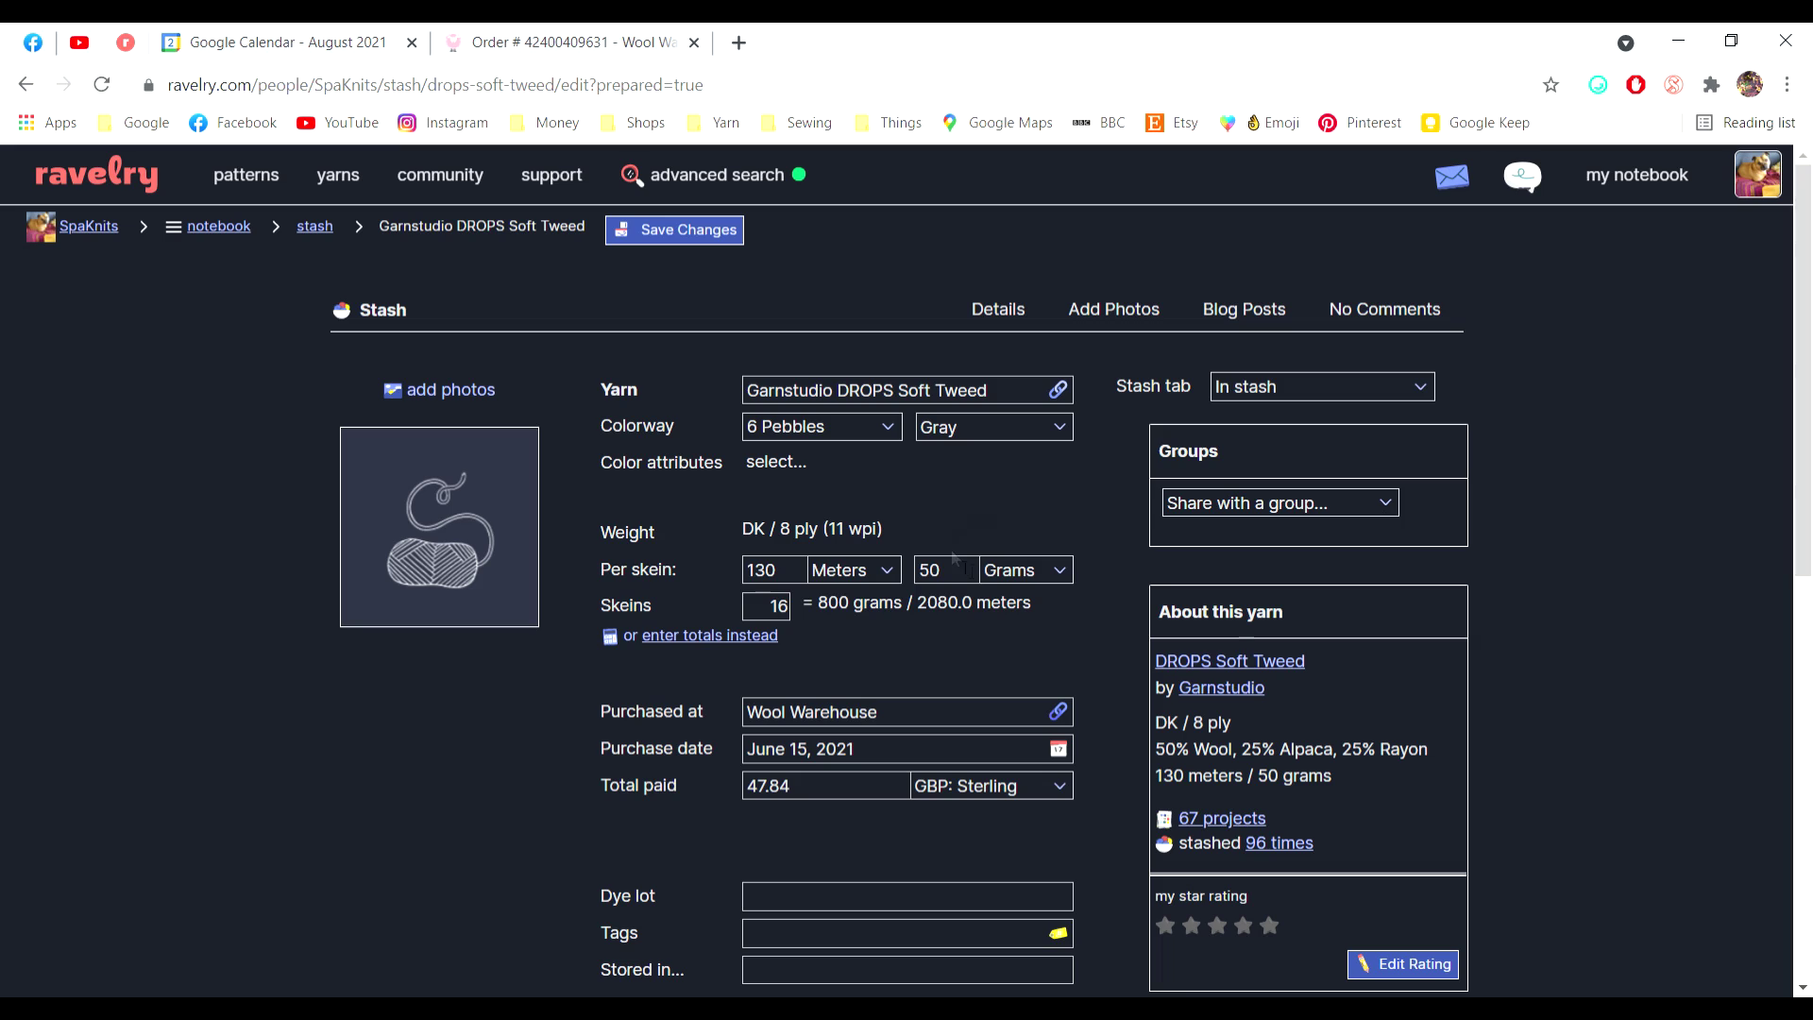
click(1110, 317)
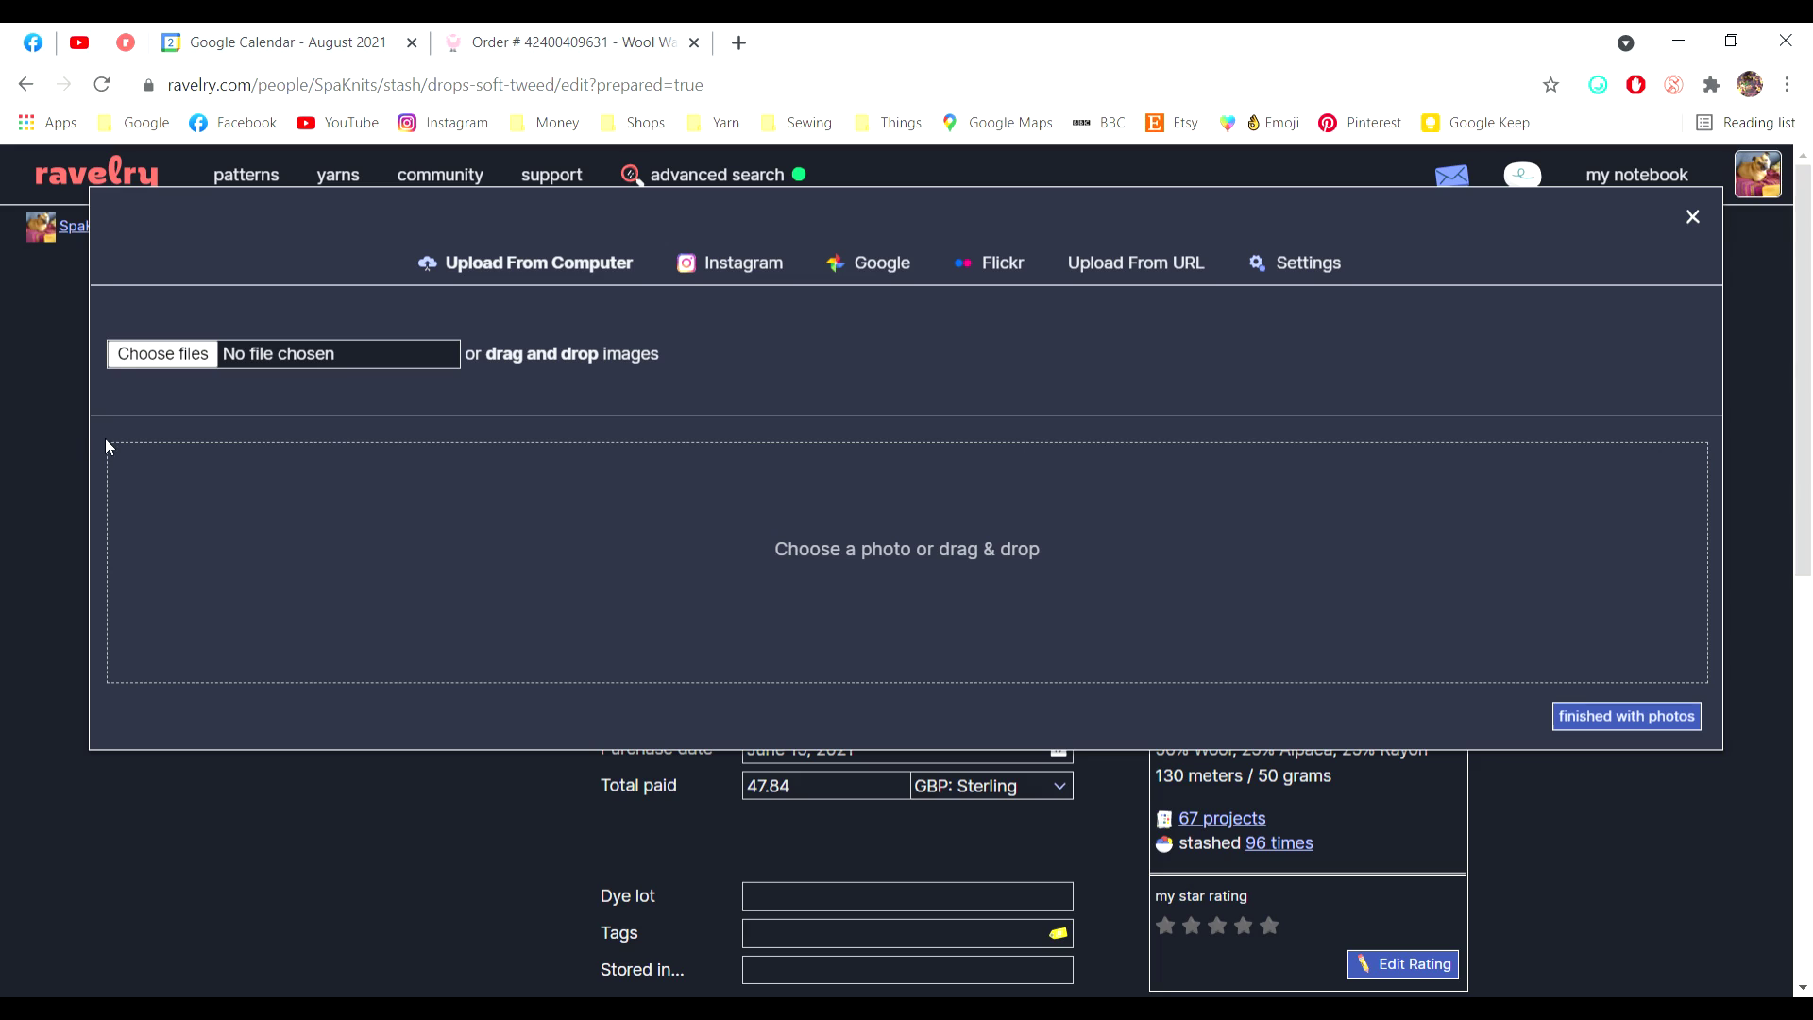
click(142, 357)
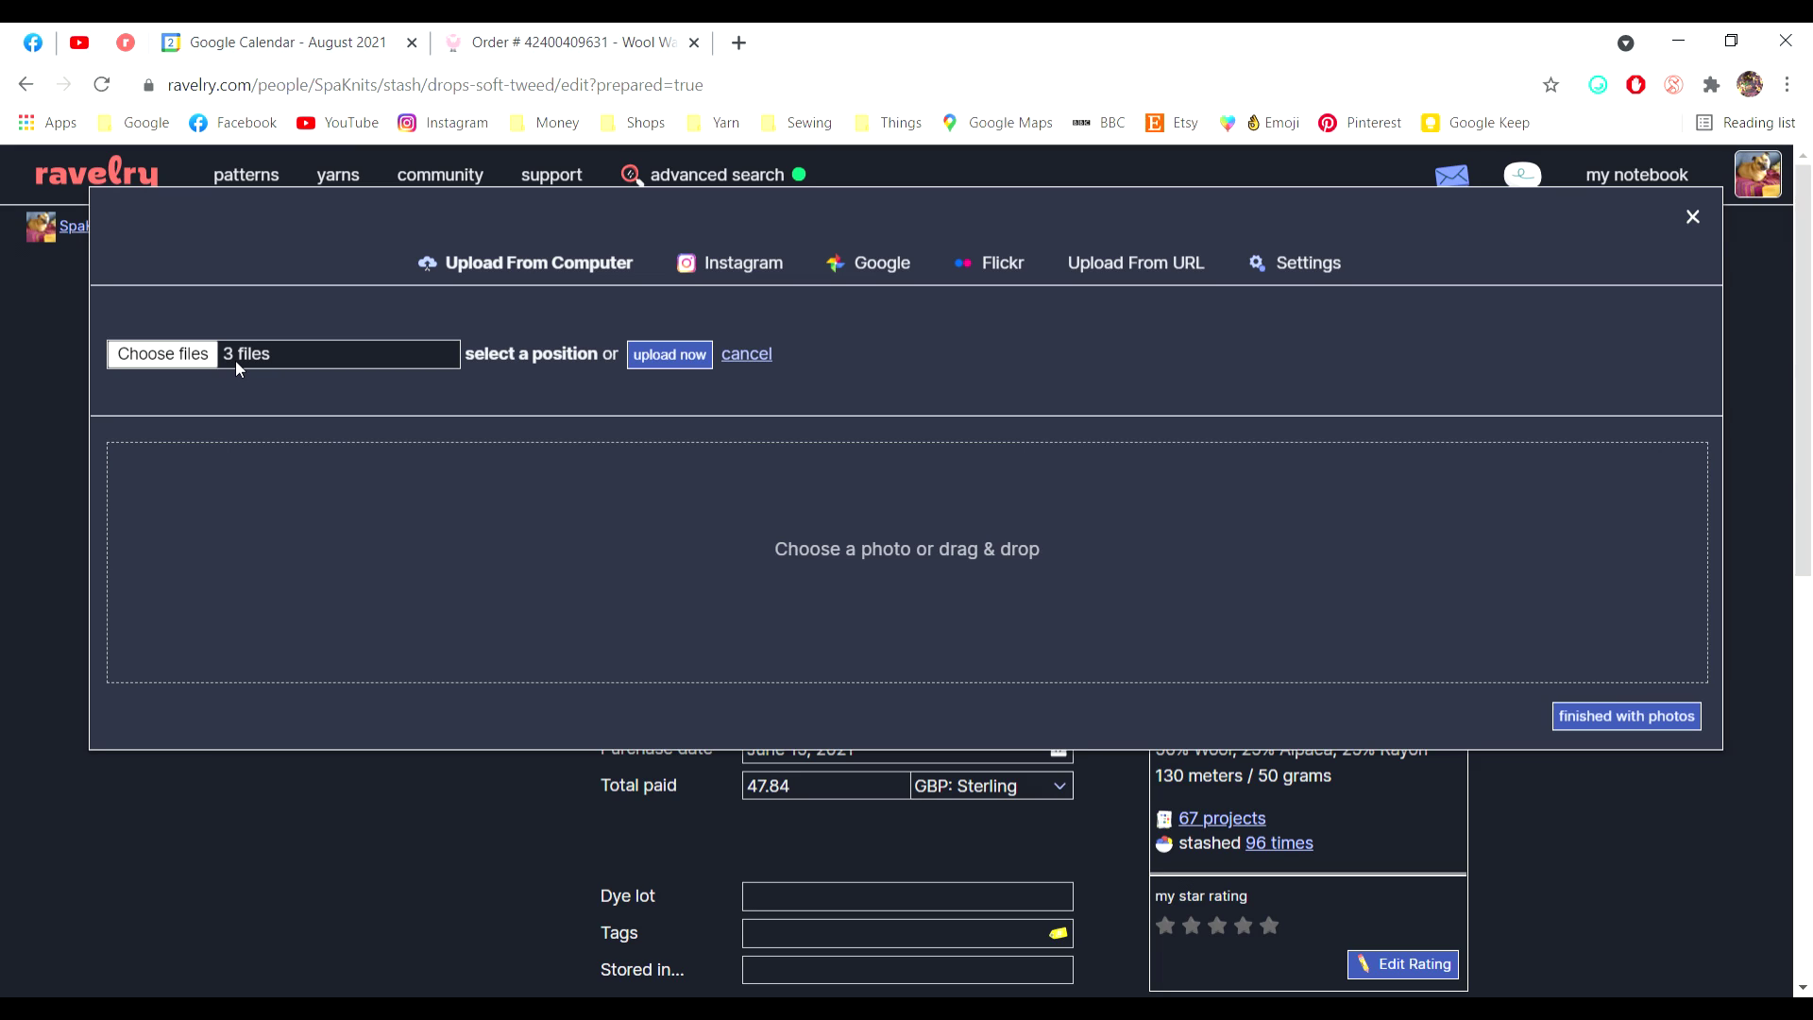
click(665, 357)
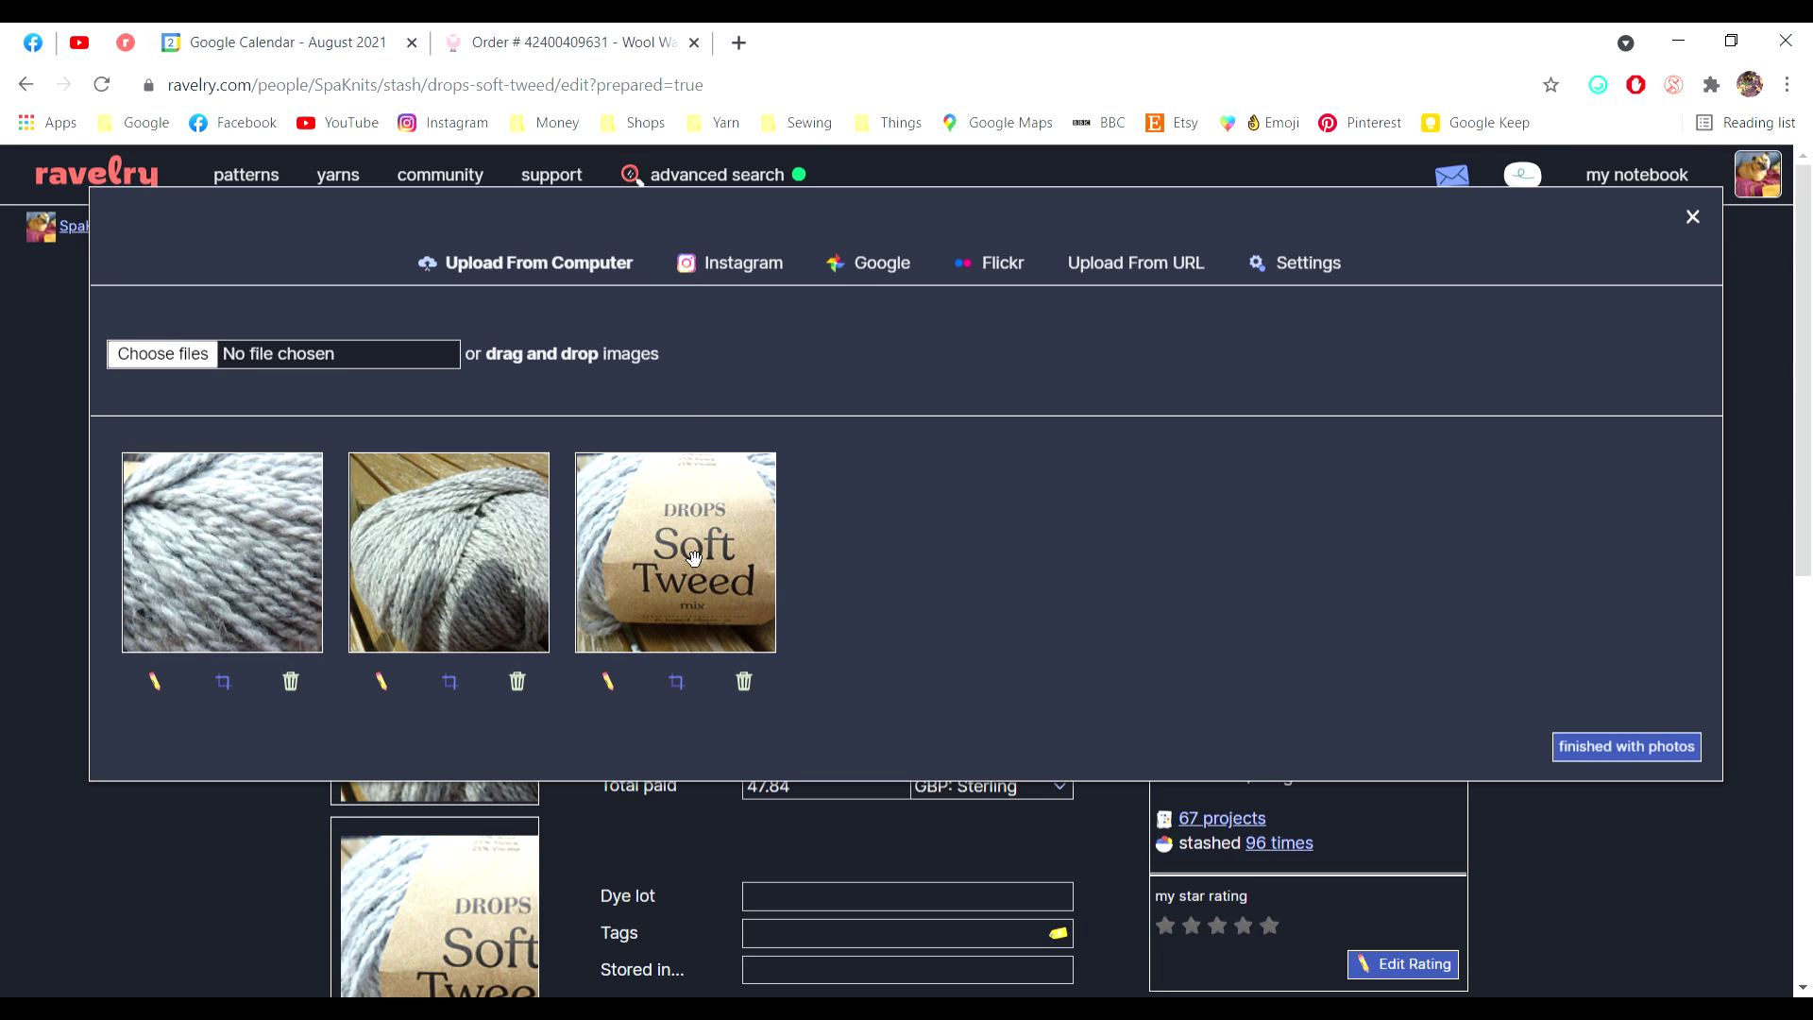
- Reorder the photos as strand close-up first, Soft Tweed label second and unlabelled ball third
drag(695, 559, 235, 561)
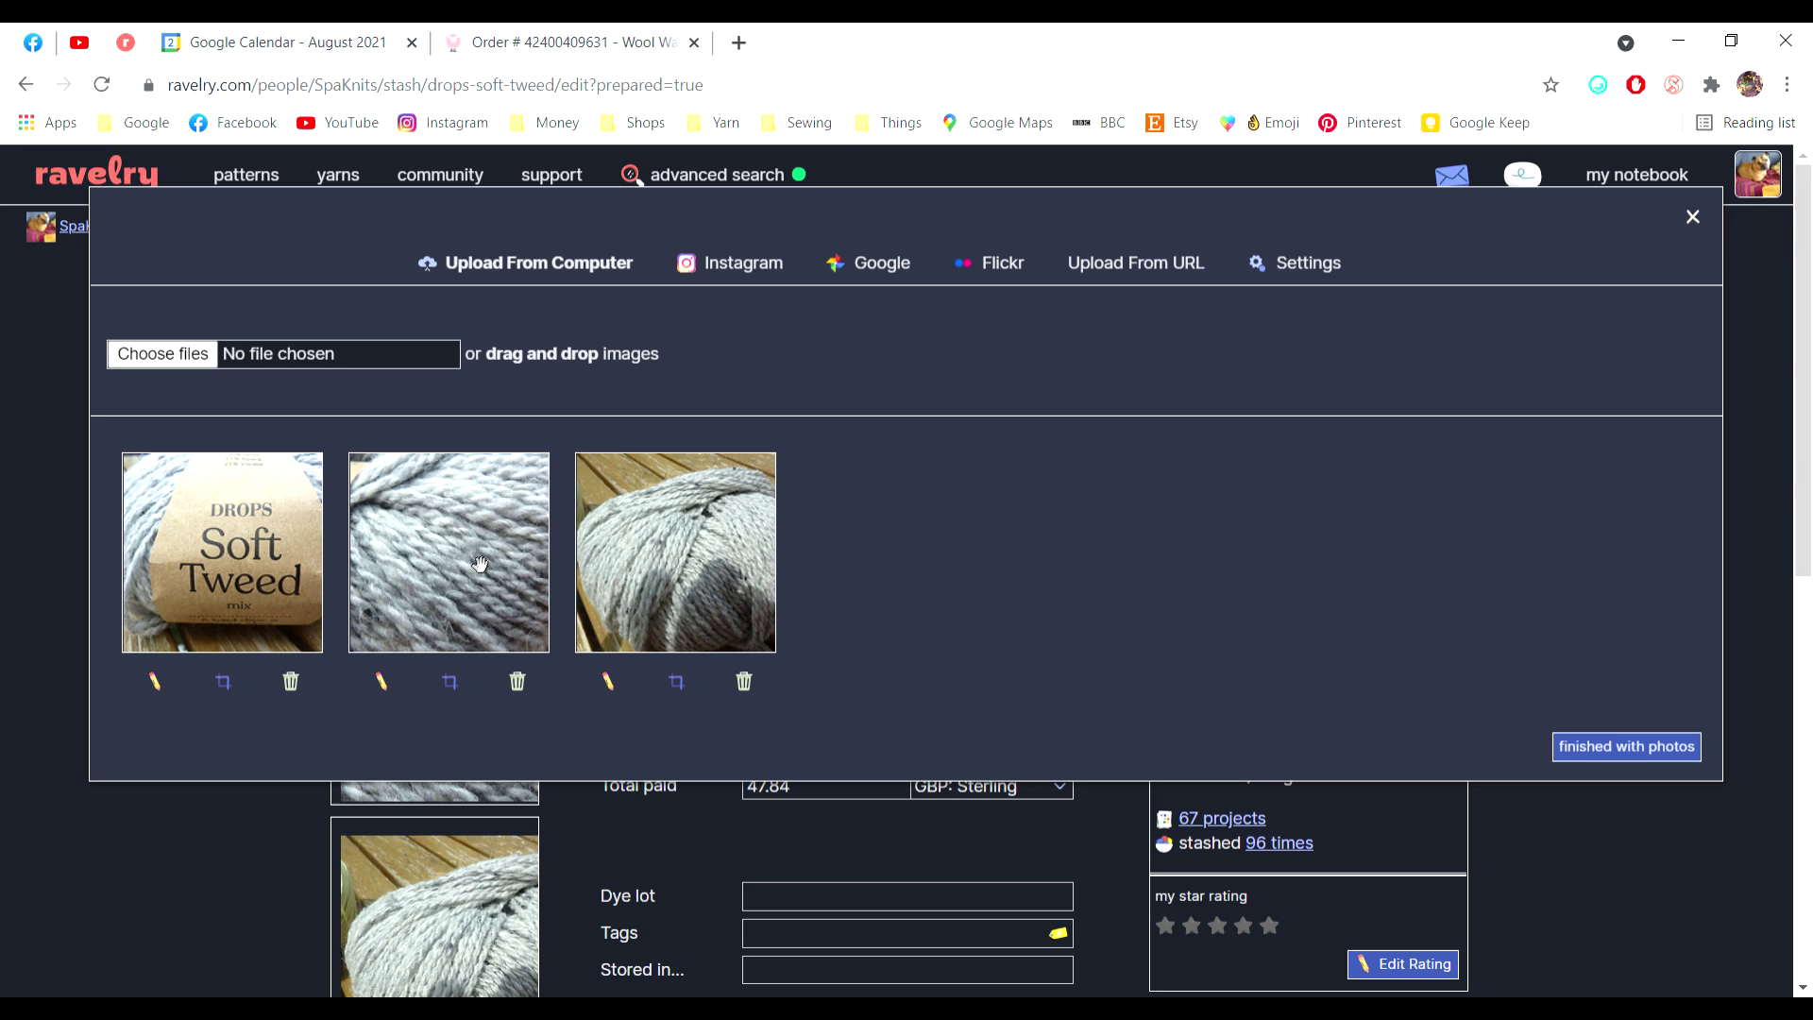
drag(463, 571, 246, 576)
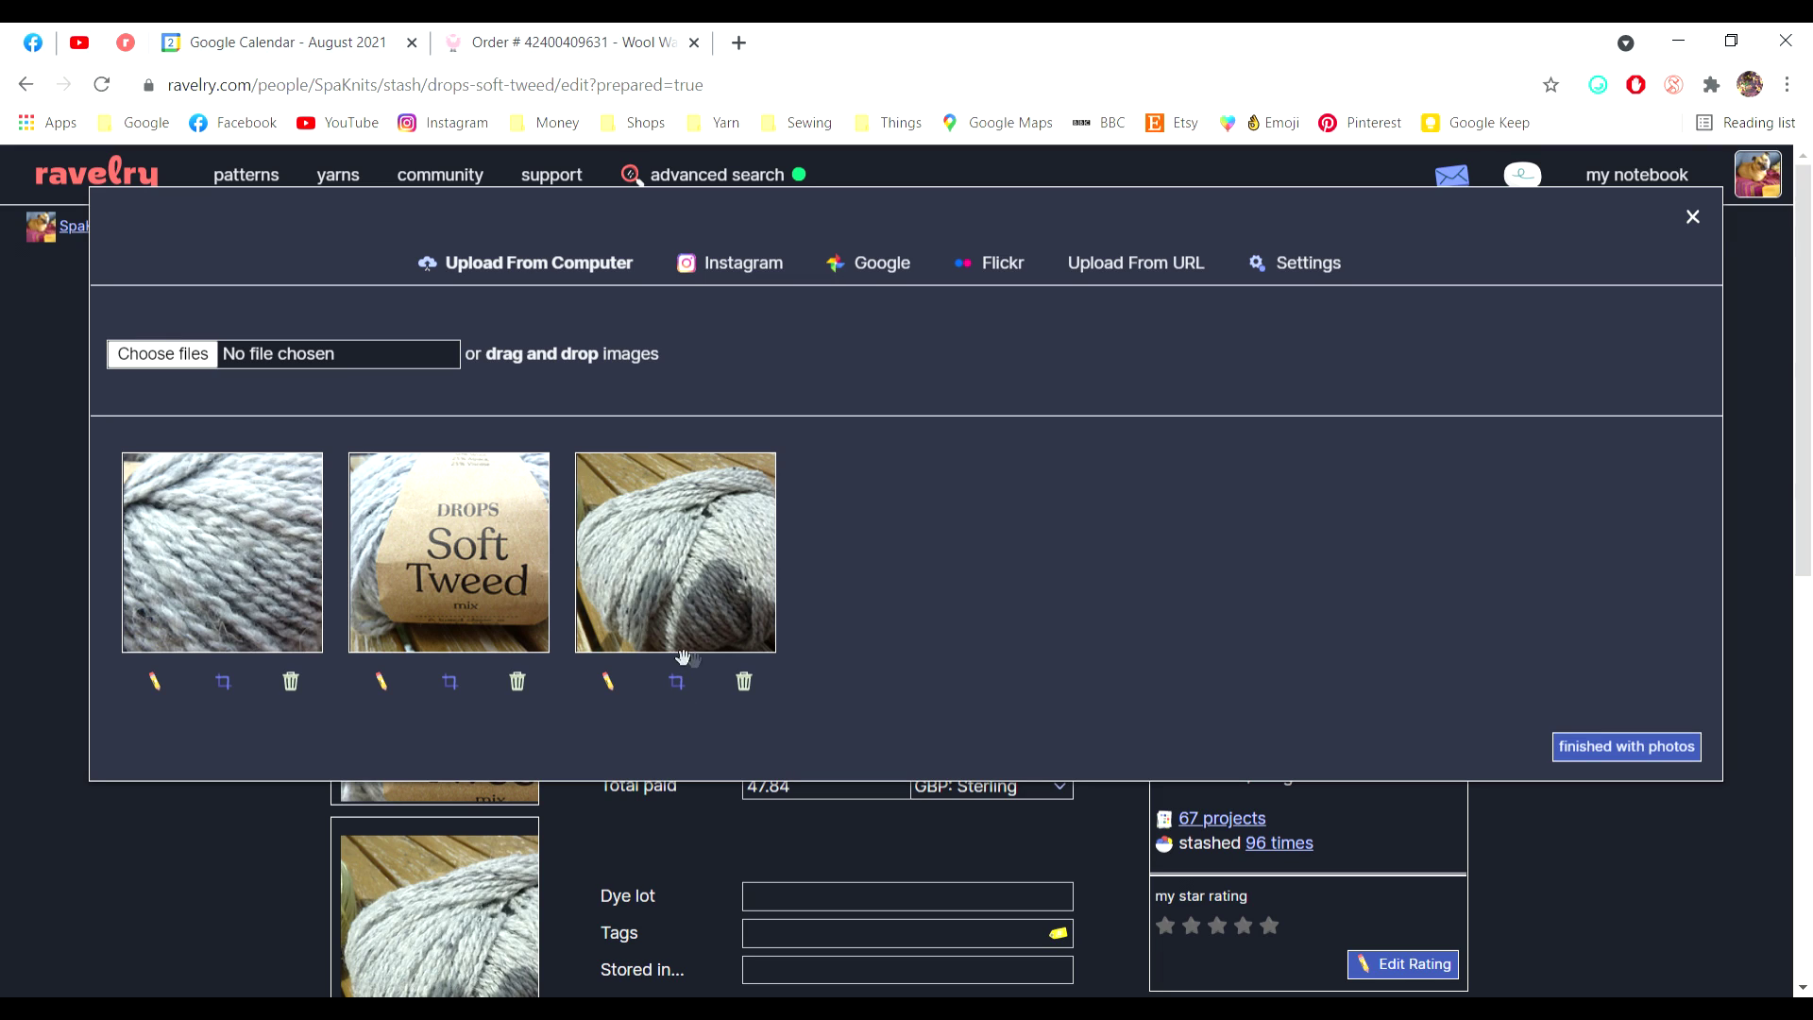
- Recenter the crop of the third photo, the unlabelled yarn ball, and save it
click(676, 683)
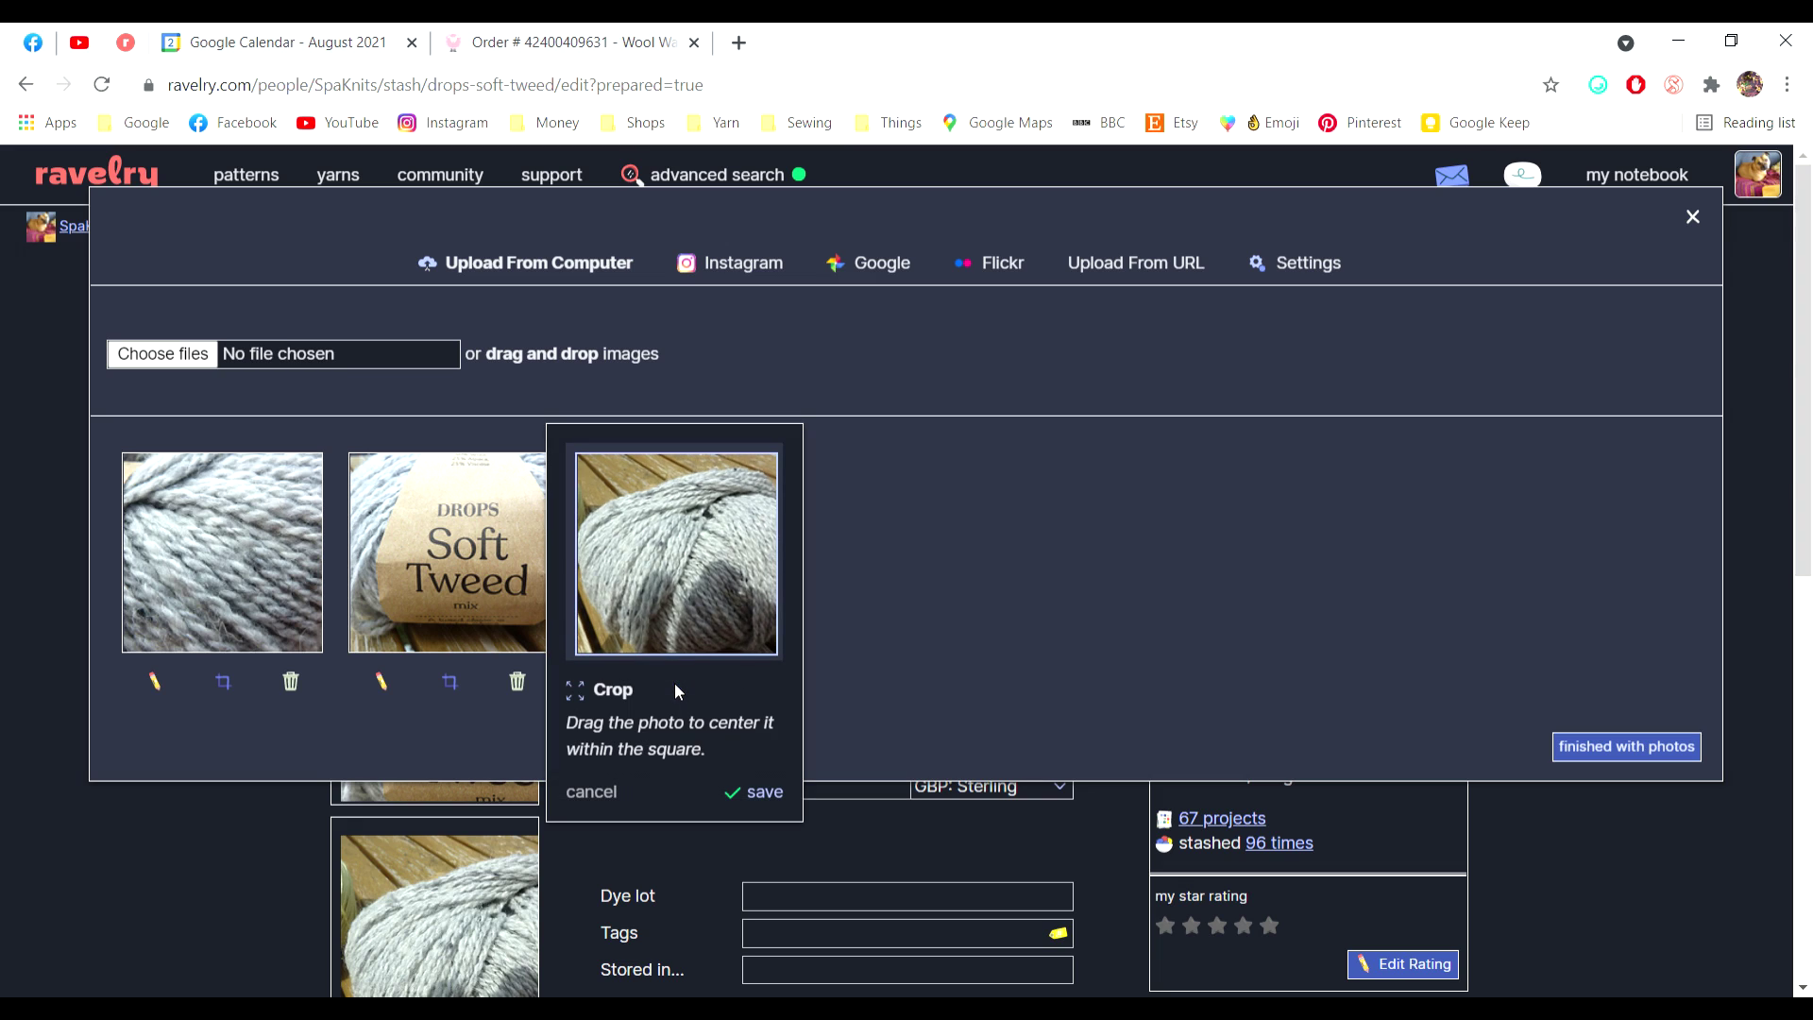
mouse_move(696, 585)
mouse_down()
mouse_move(668, 551)
mouse_move(678, 583)
mouse_up()
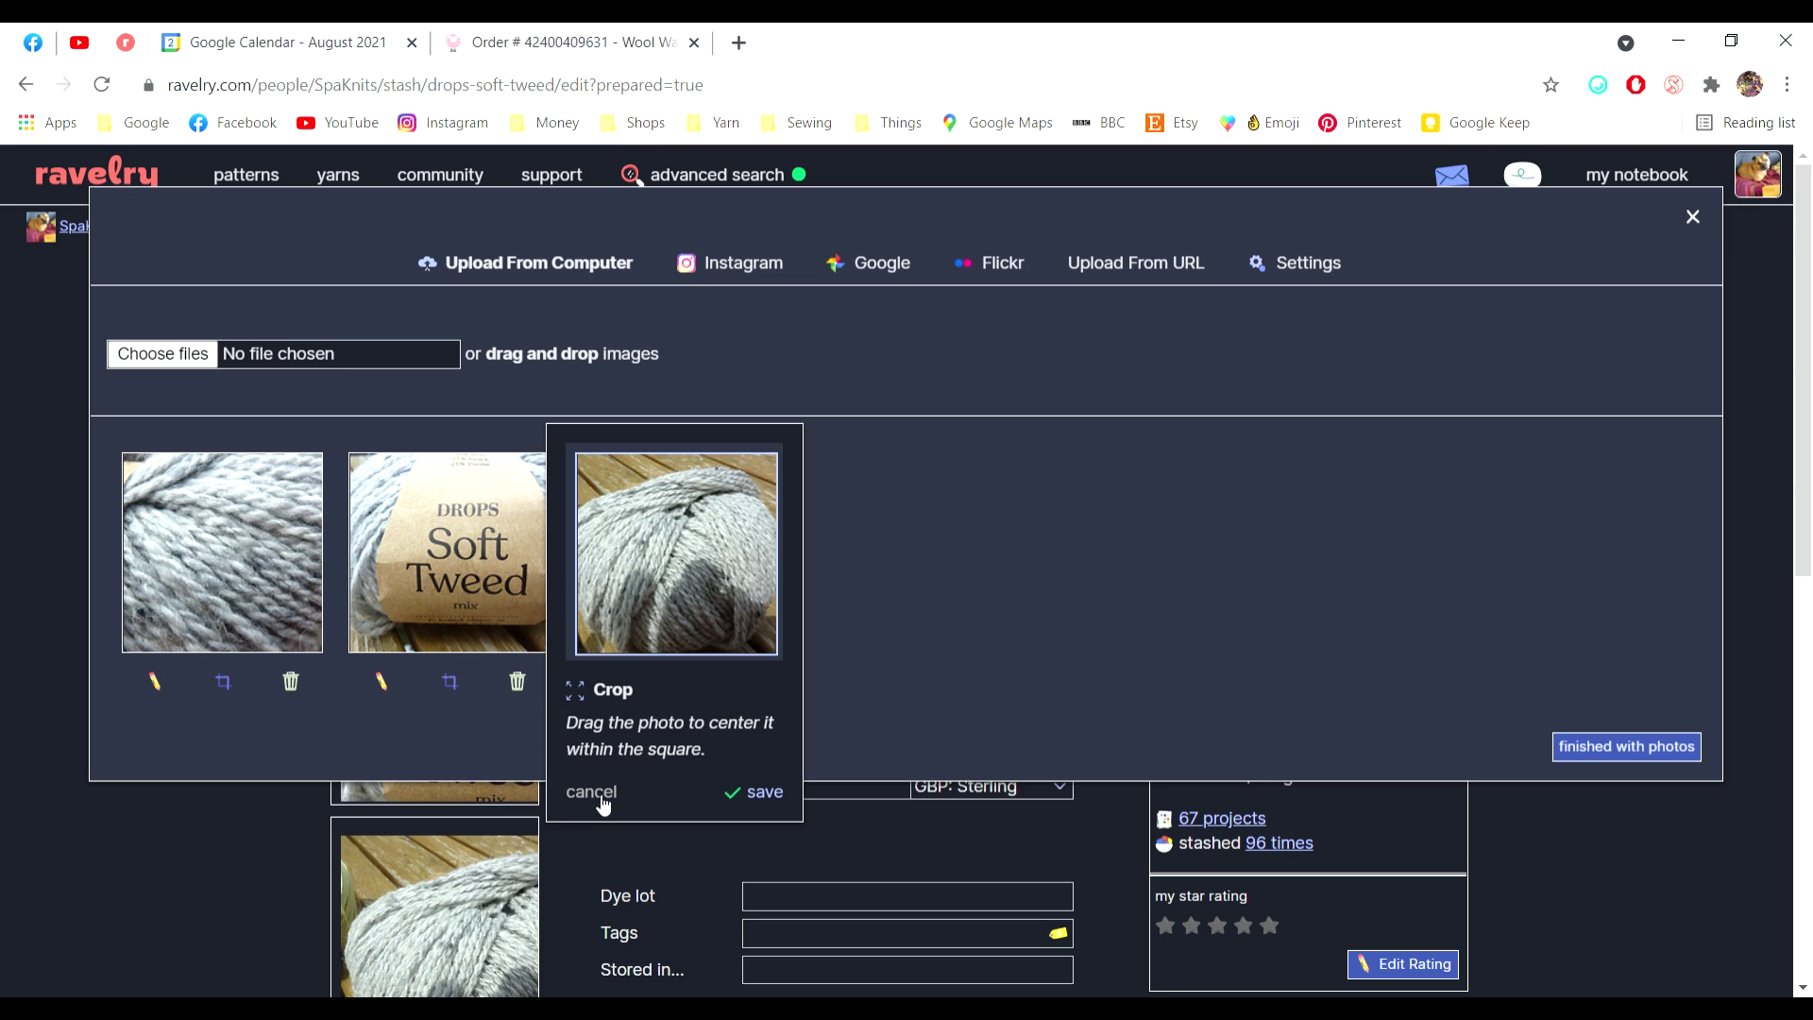
click(763, 794)
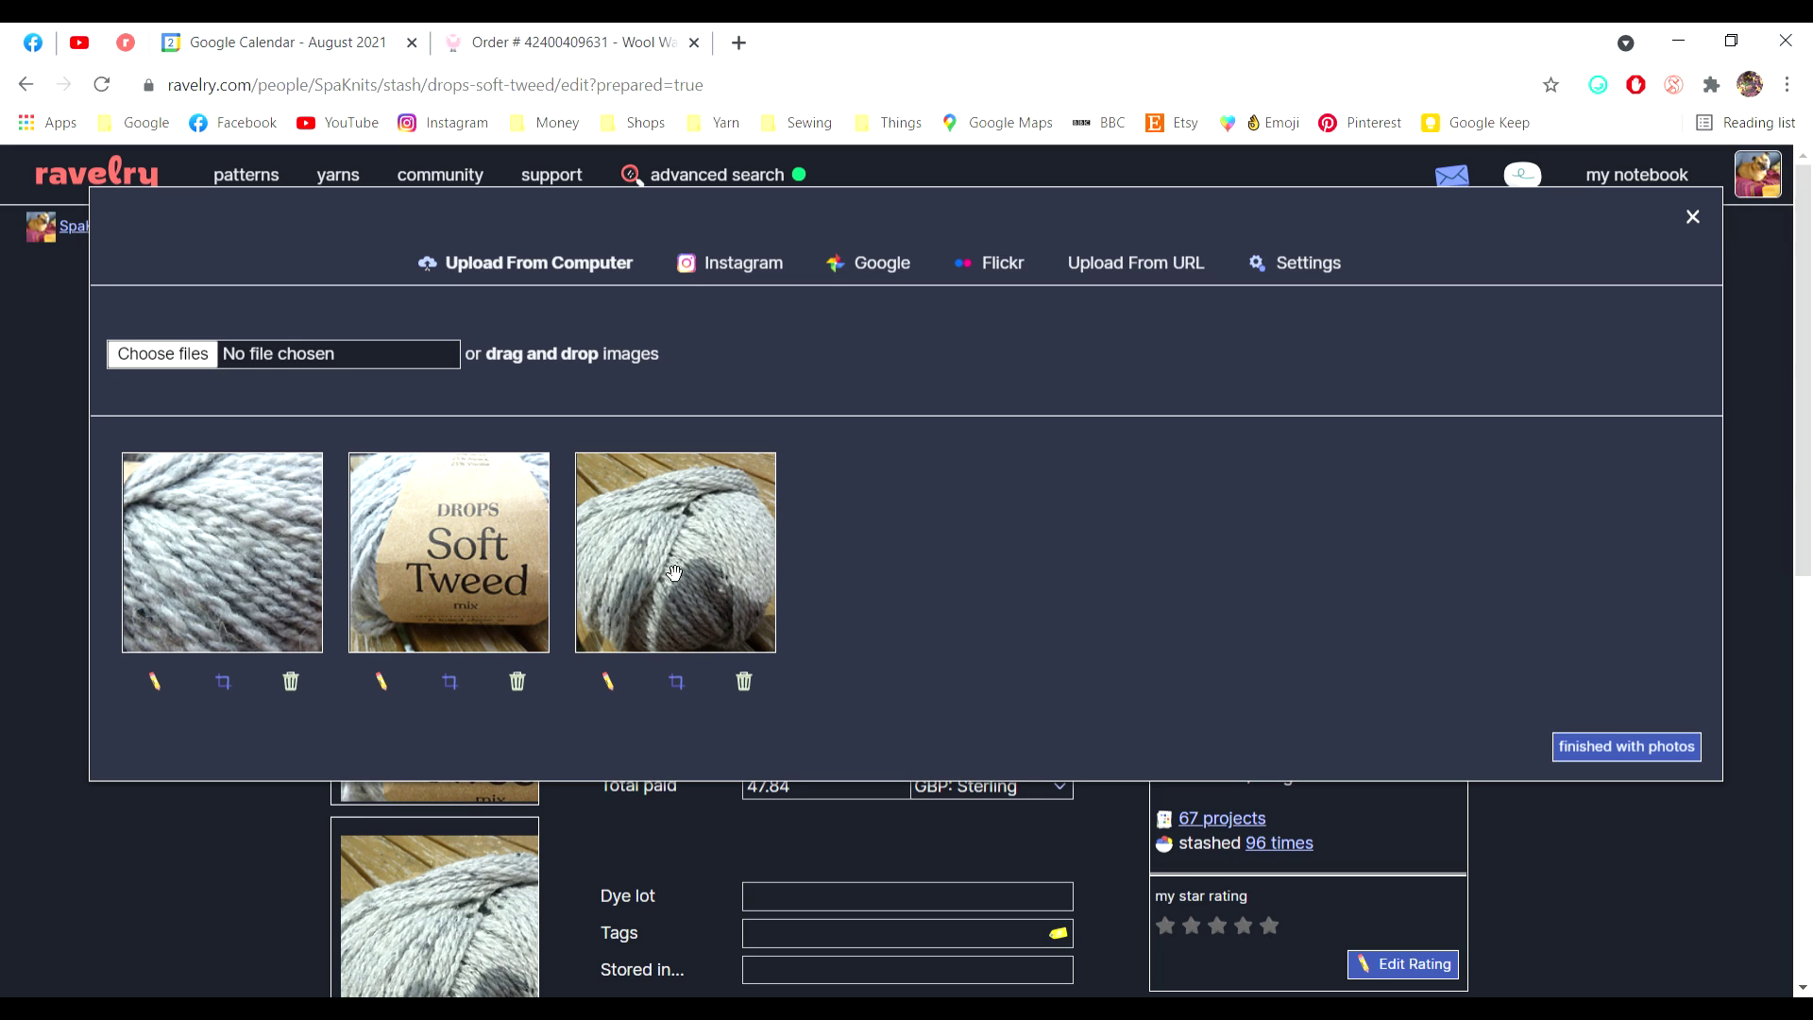
- Delete the unlabelled ball photo from the stash entry and finish editing the photos
click(744, 684)
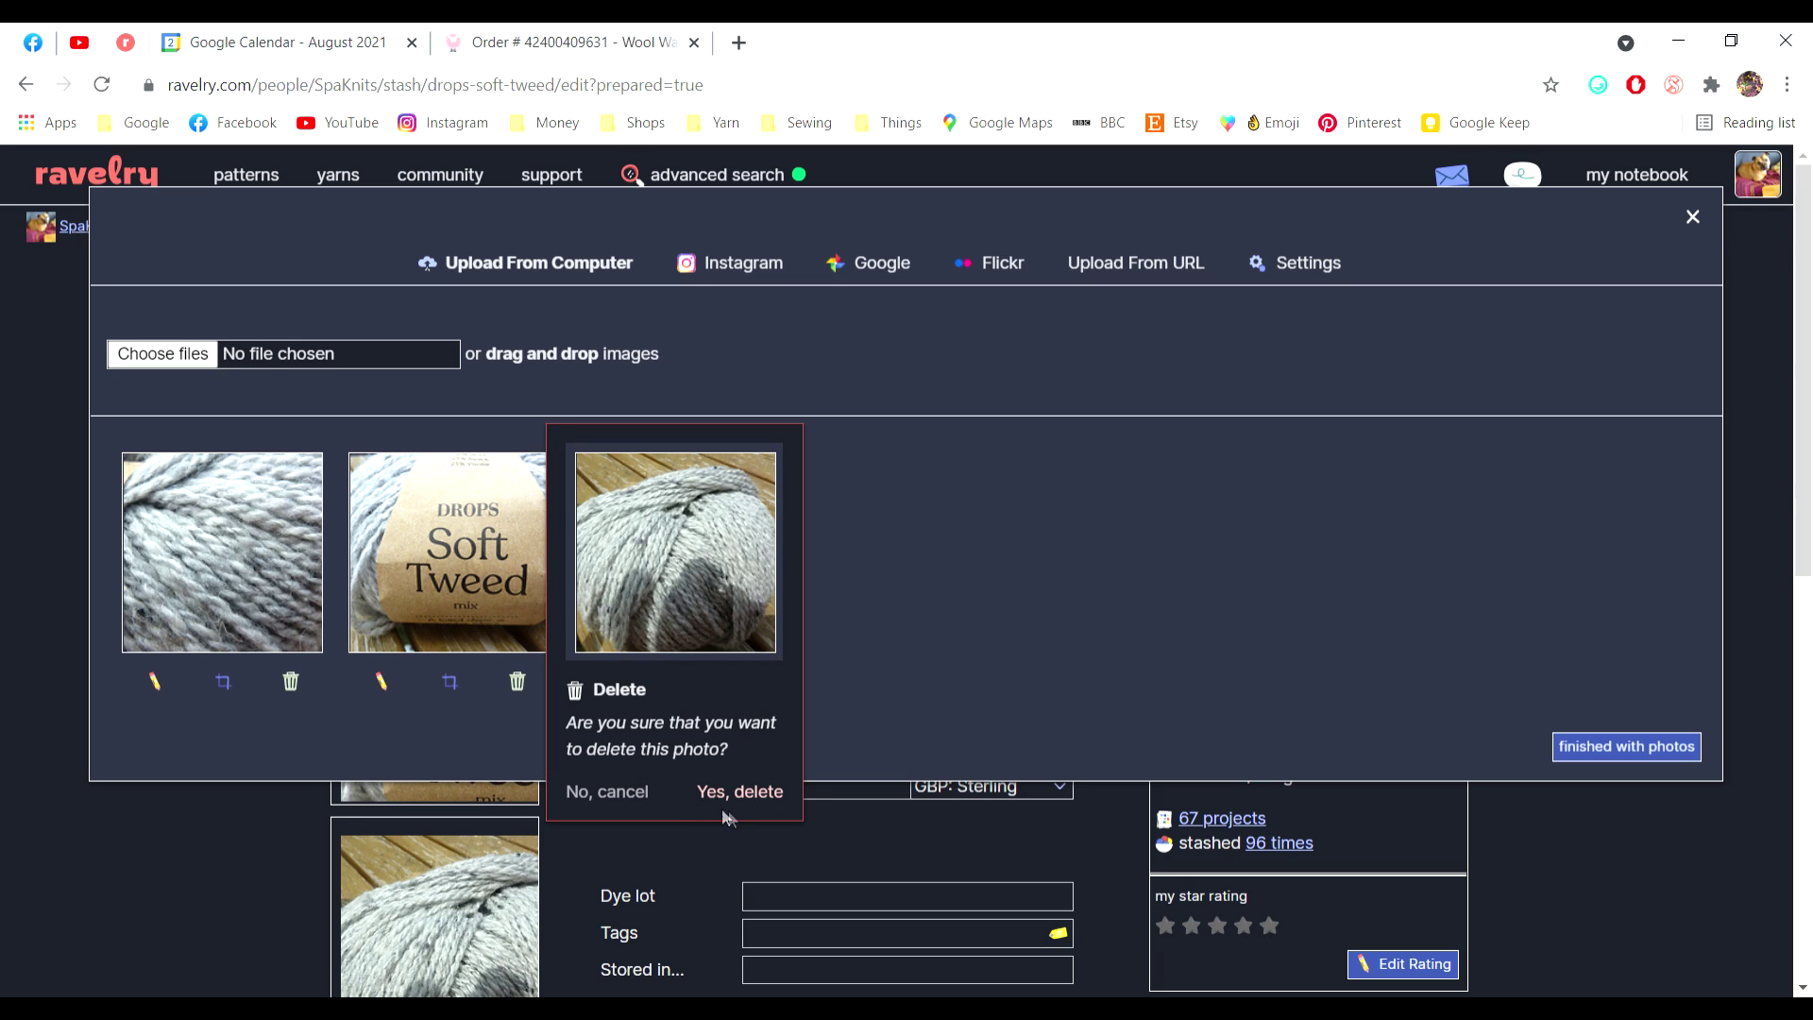
click(751, 796)
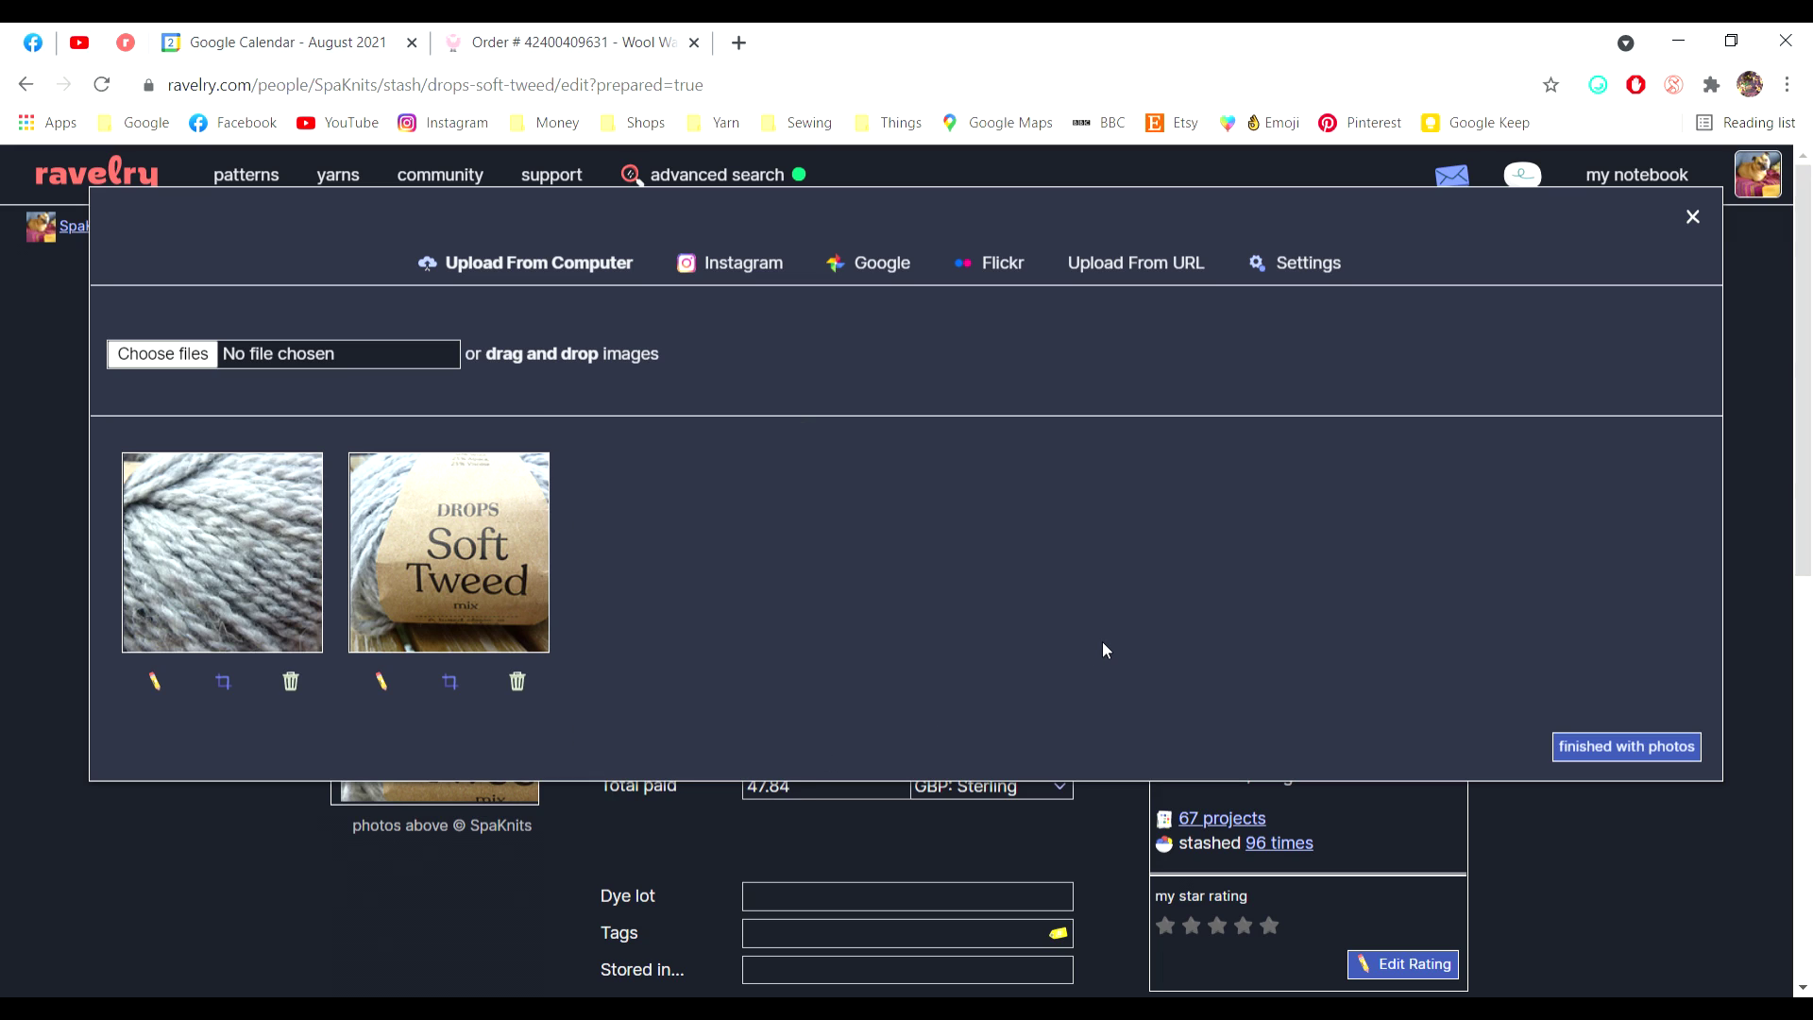
click(1599, 755)
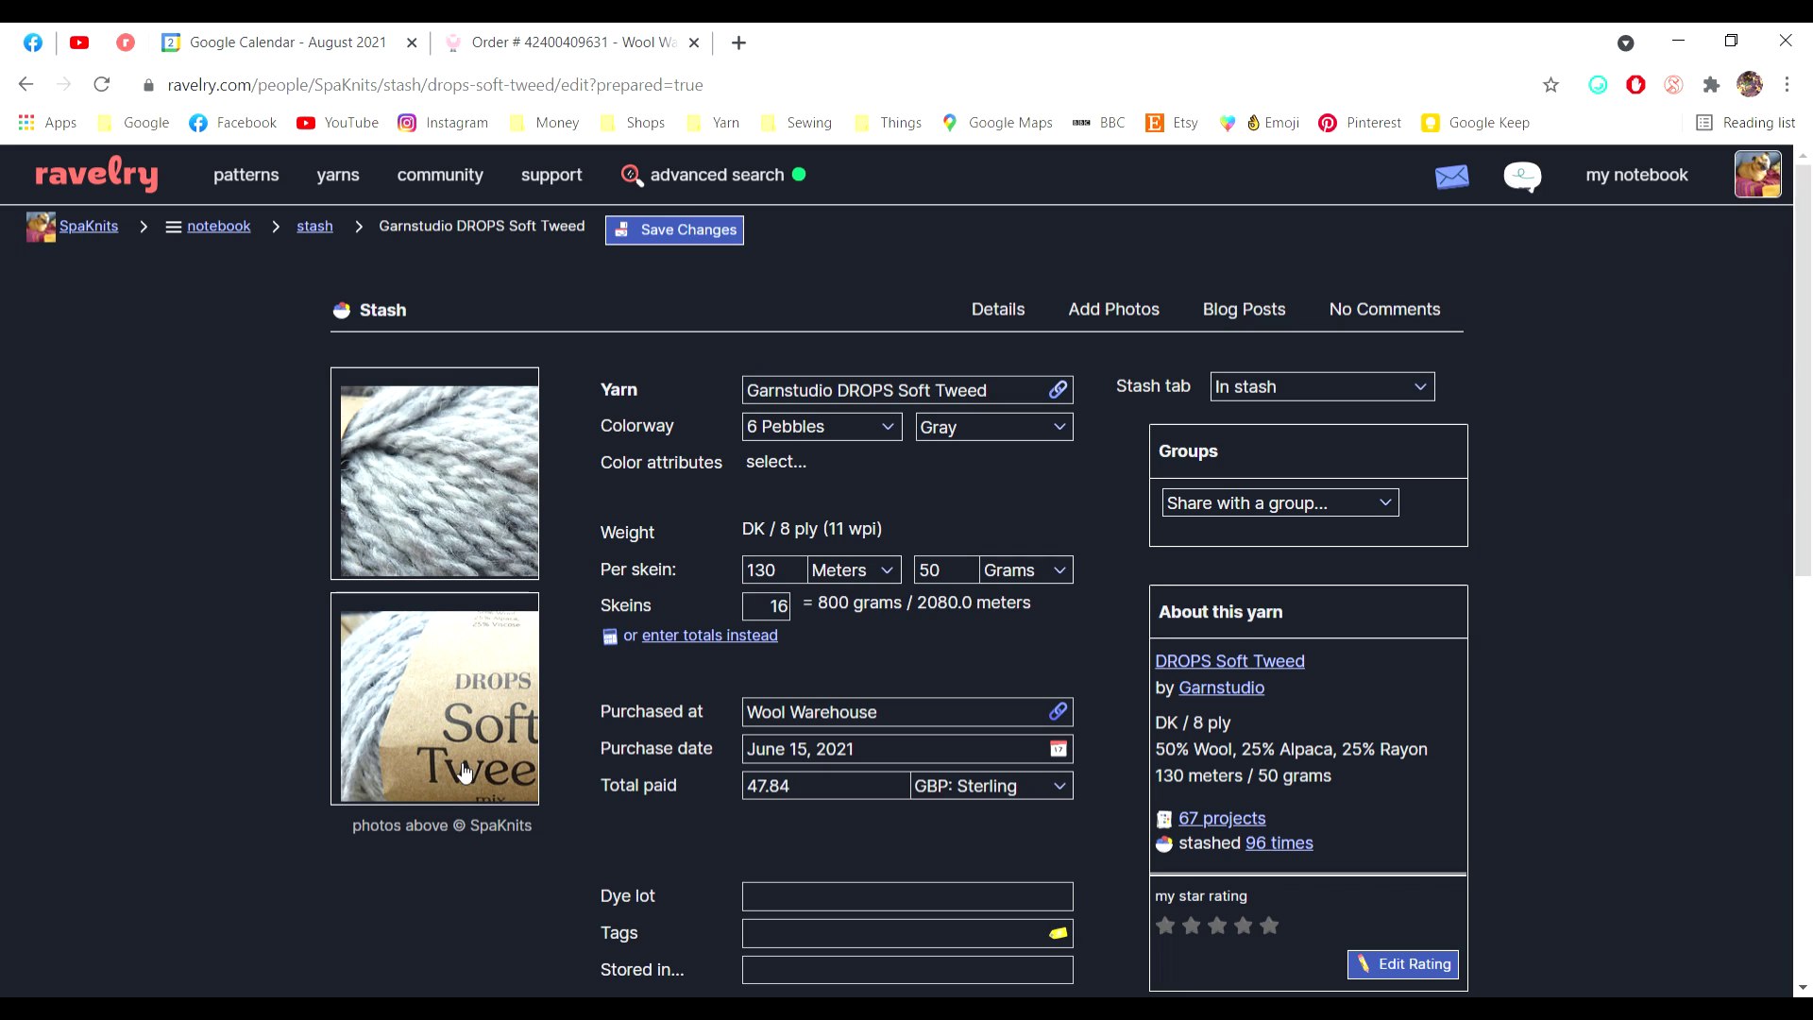
- Save the DROPS Soft Tweed stash entry and return to the full yarn stash list
scroll(446, 842, down, 5)
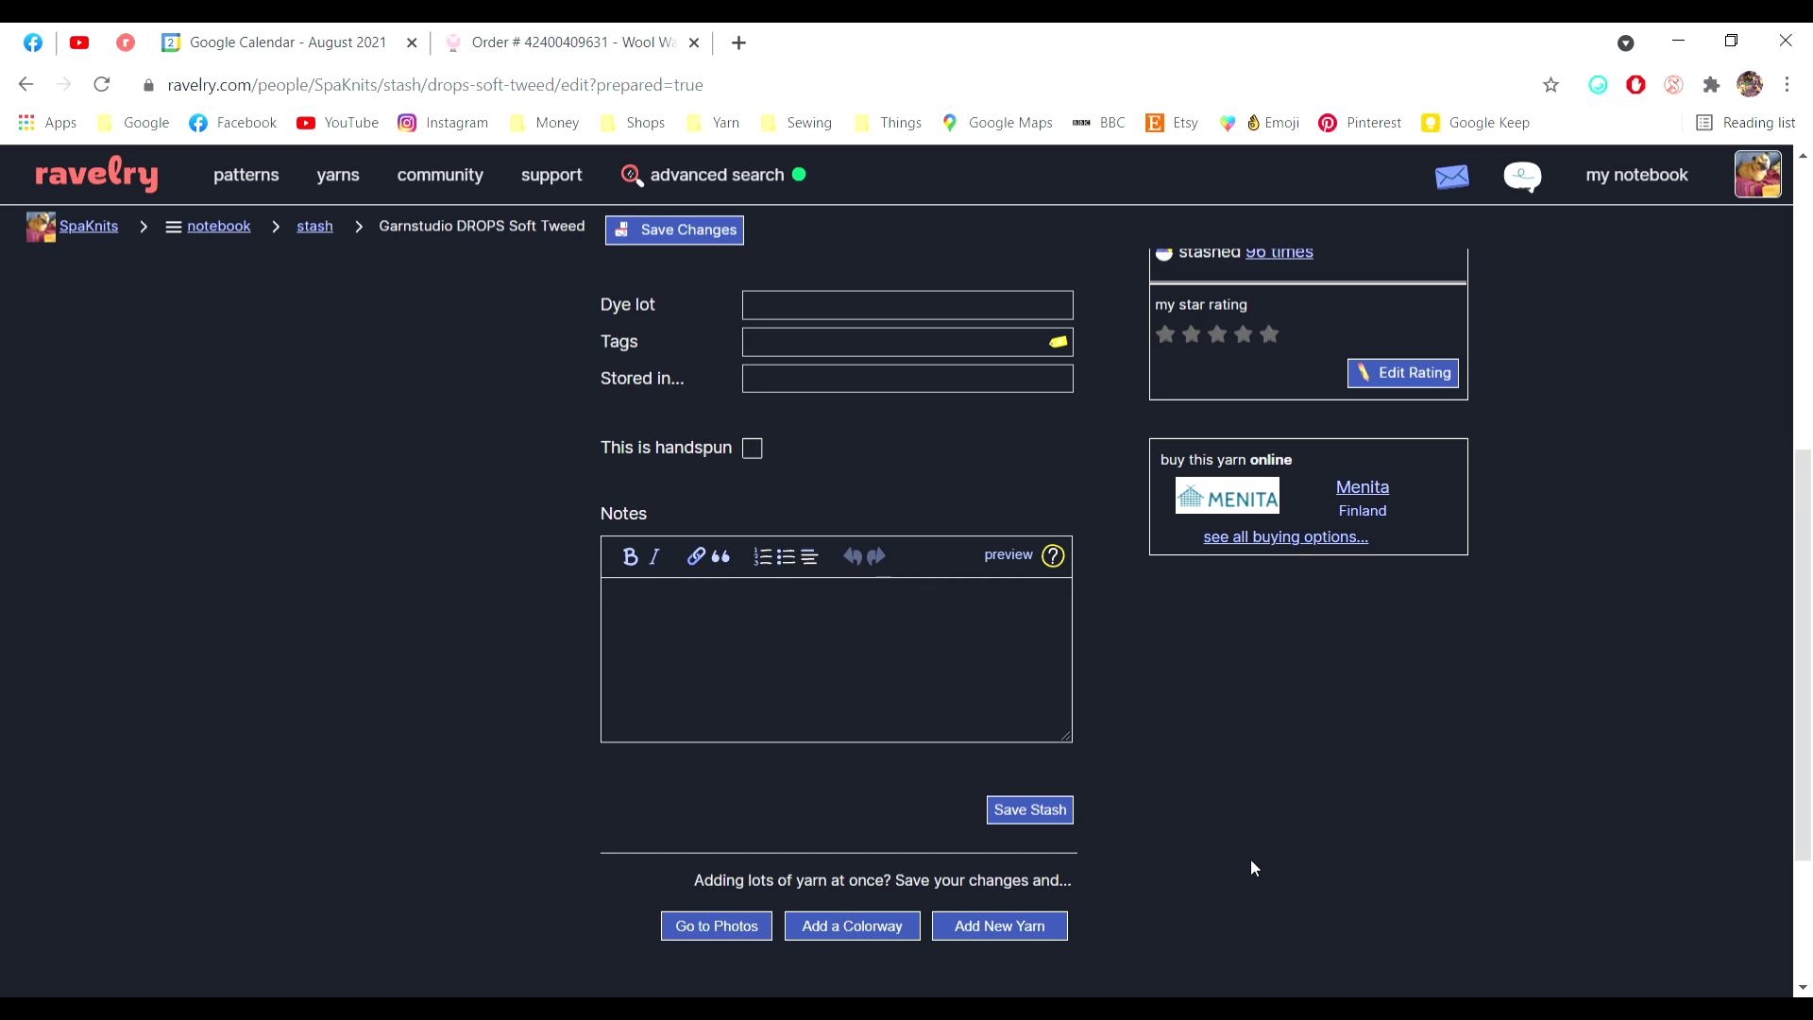
scroll(1220, 874, up, 6)
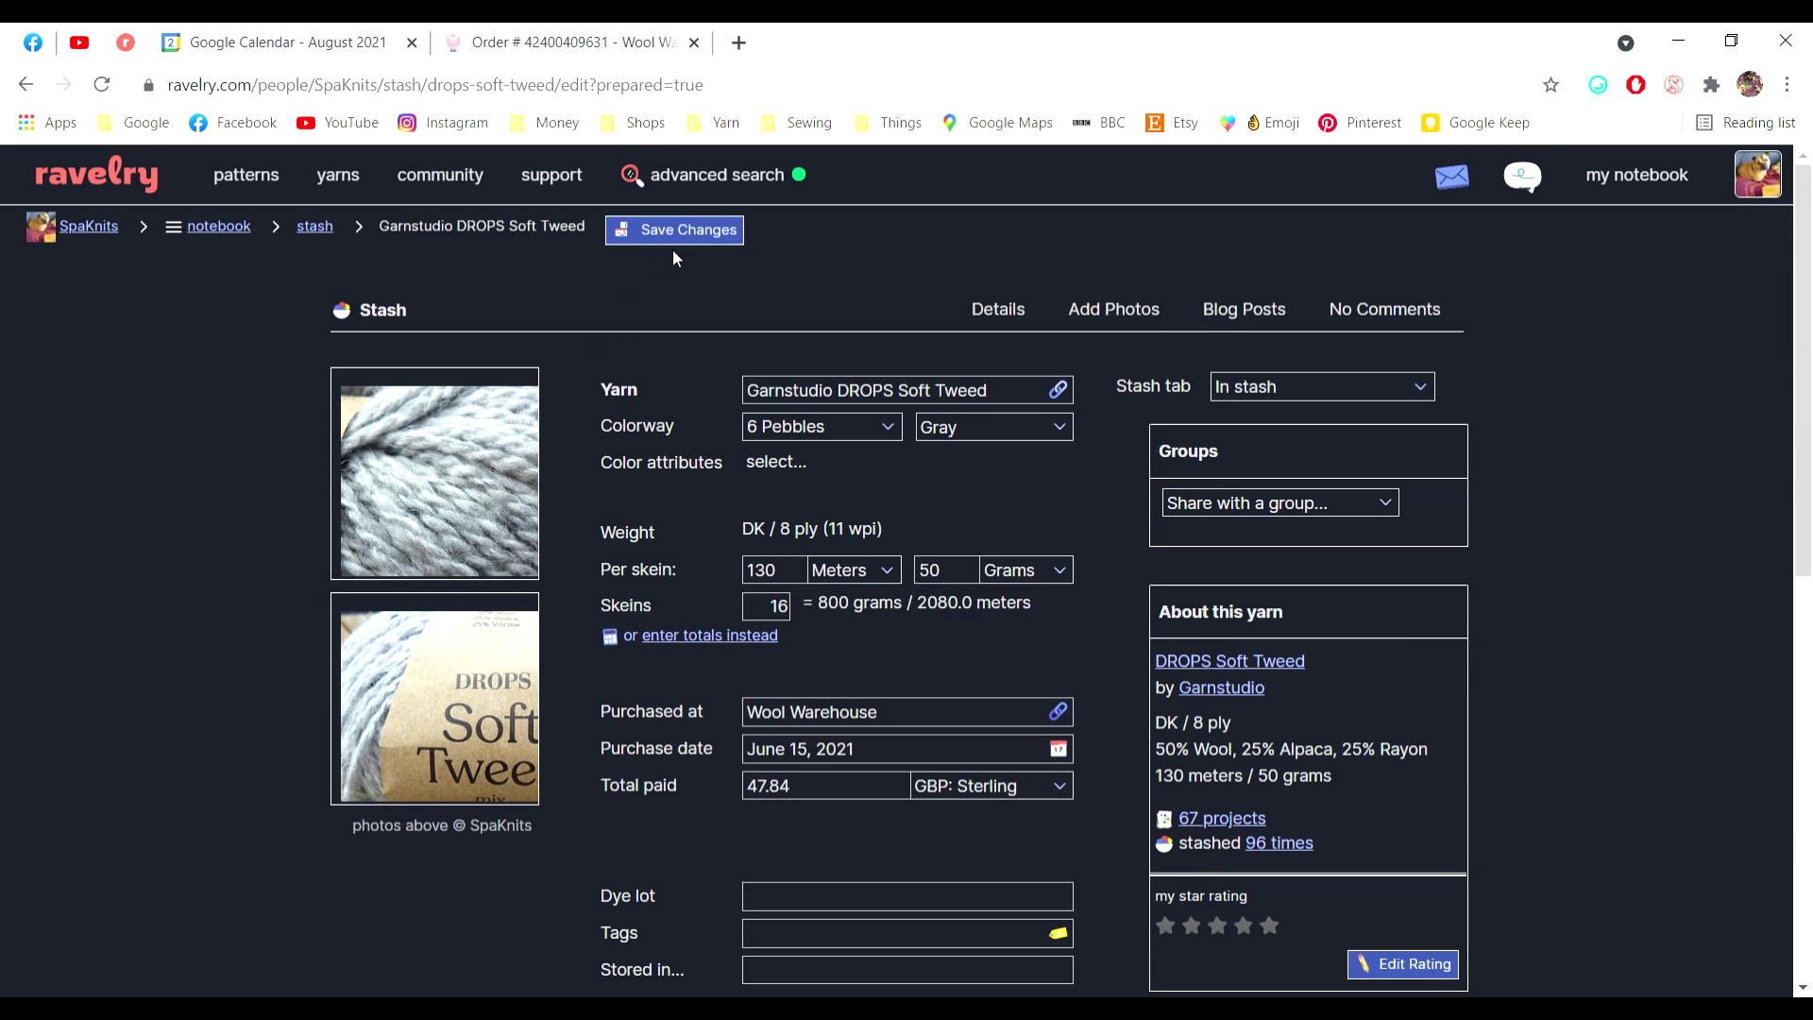
click(697, 236)
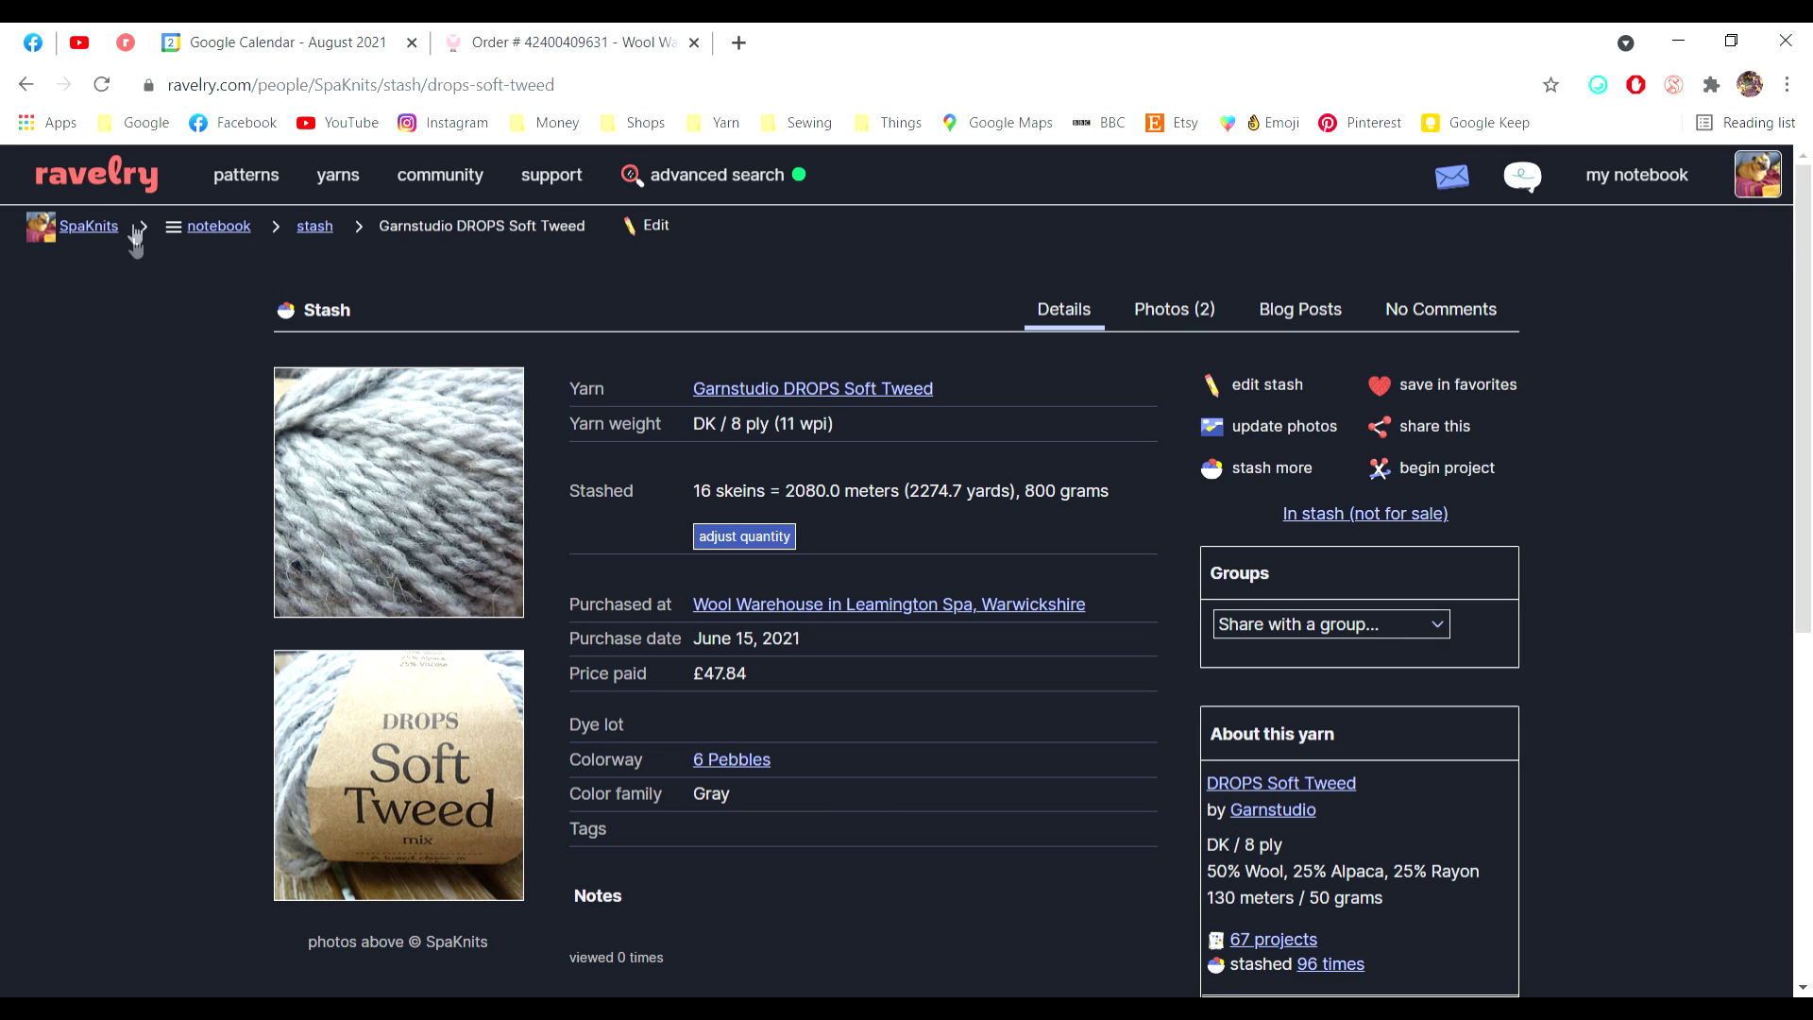
click(315, 227)
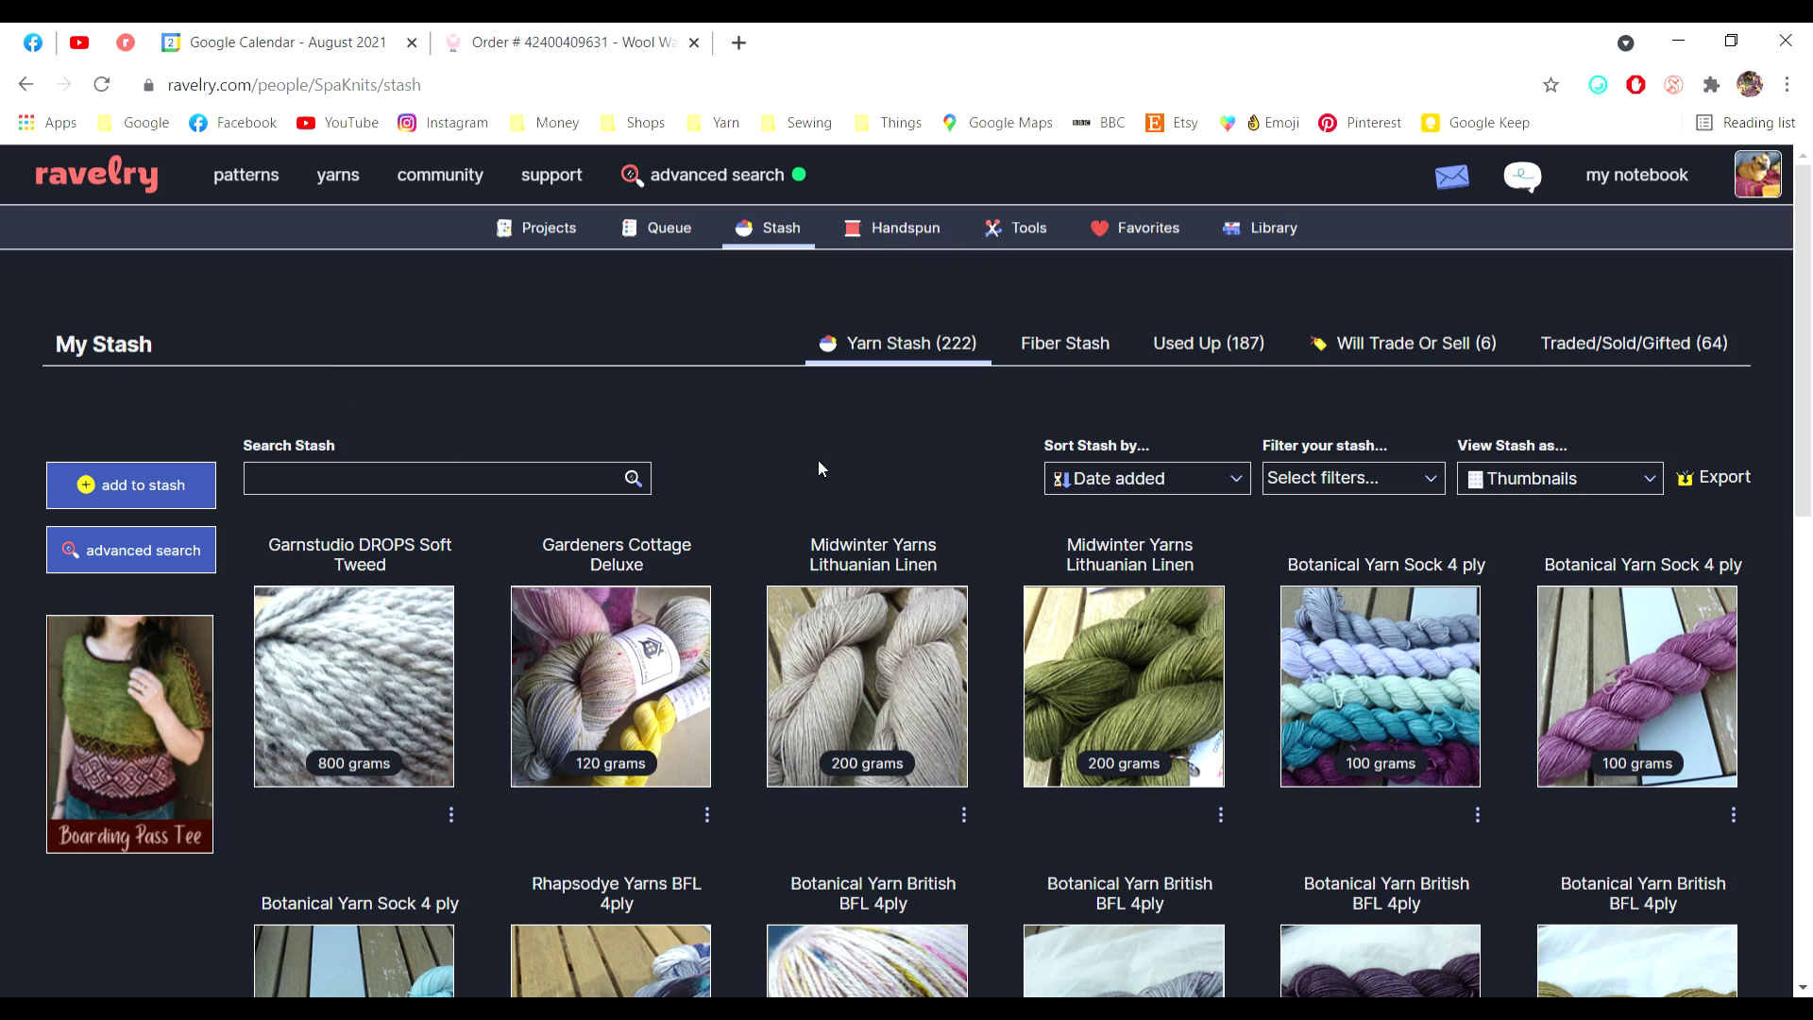
scroll(472, 444, down, 3)
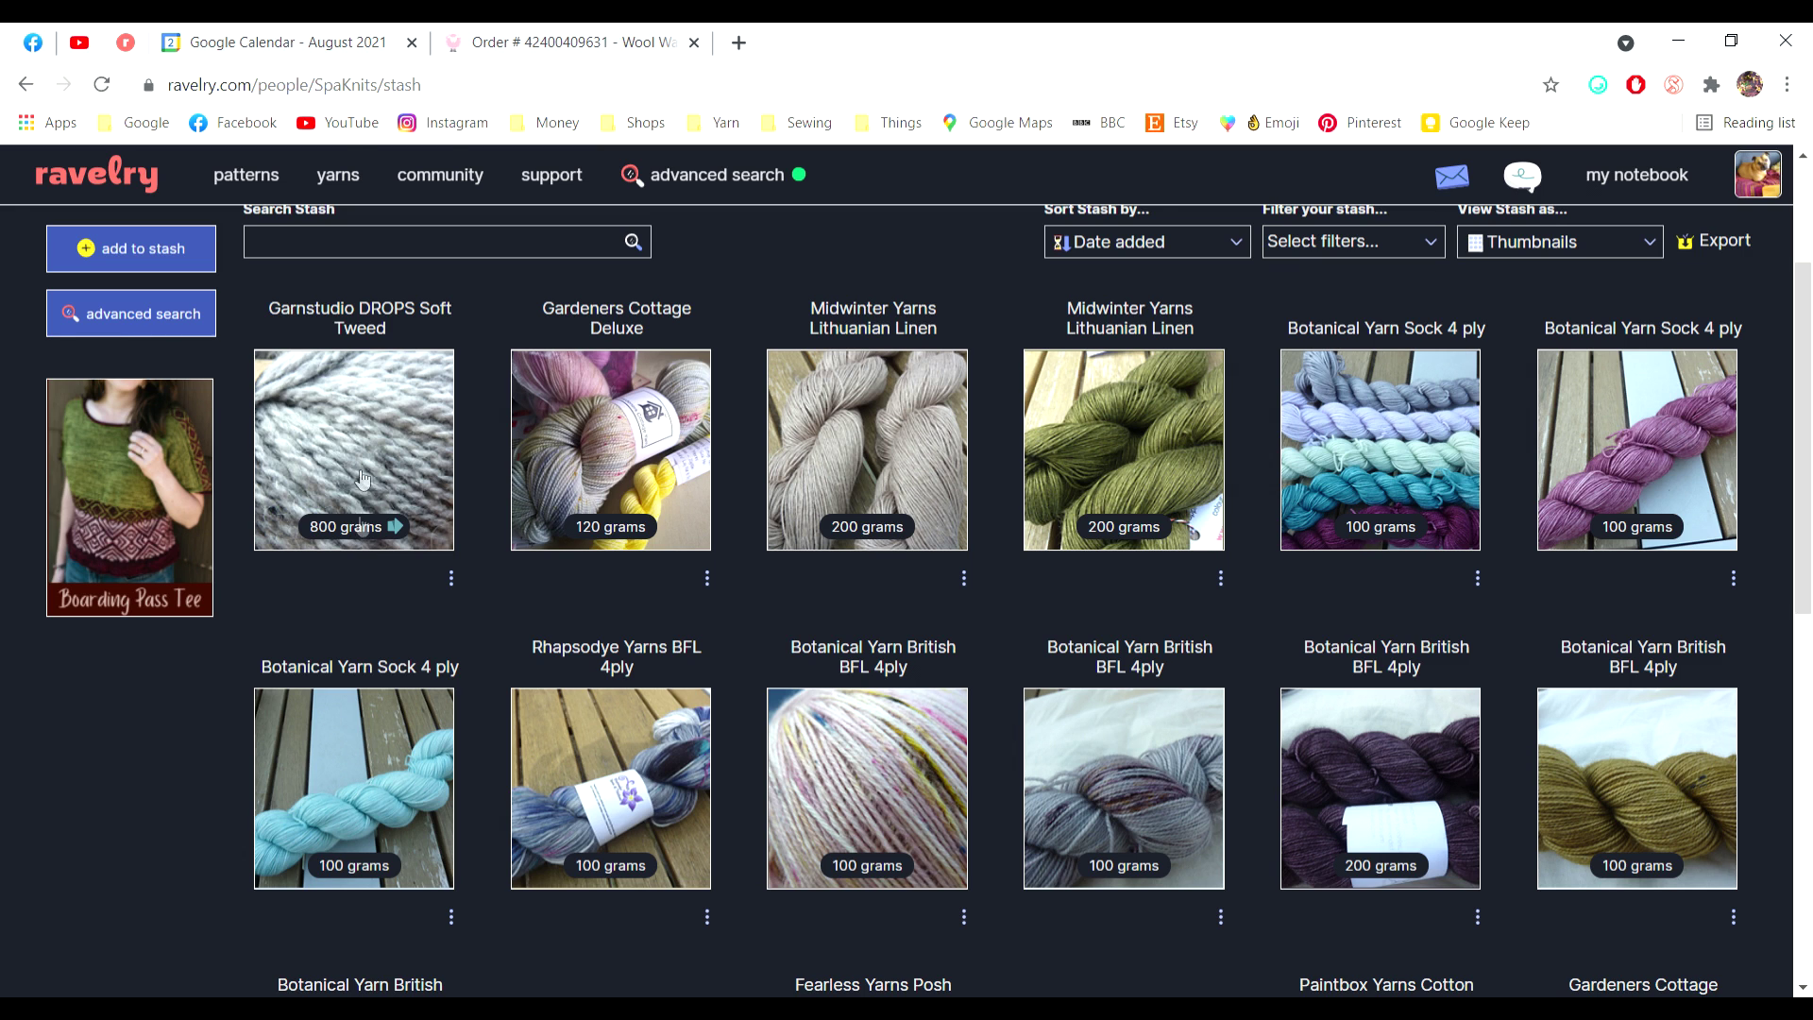
scroll(848, 282, up, 2)
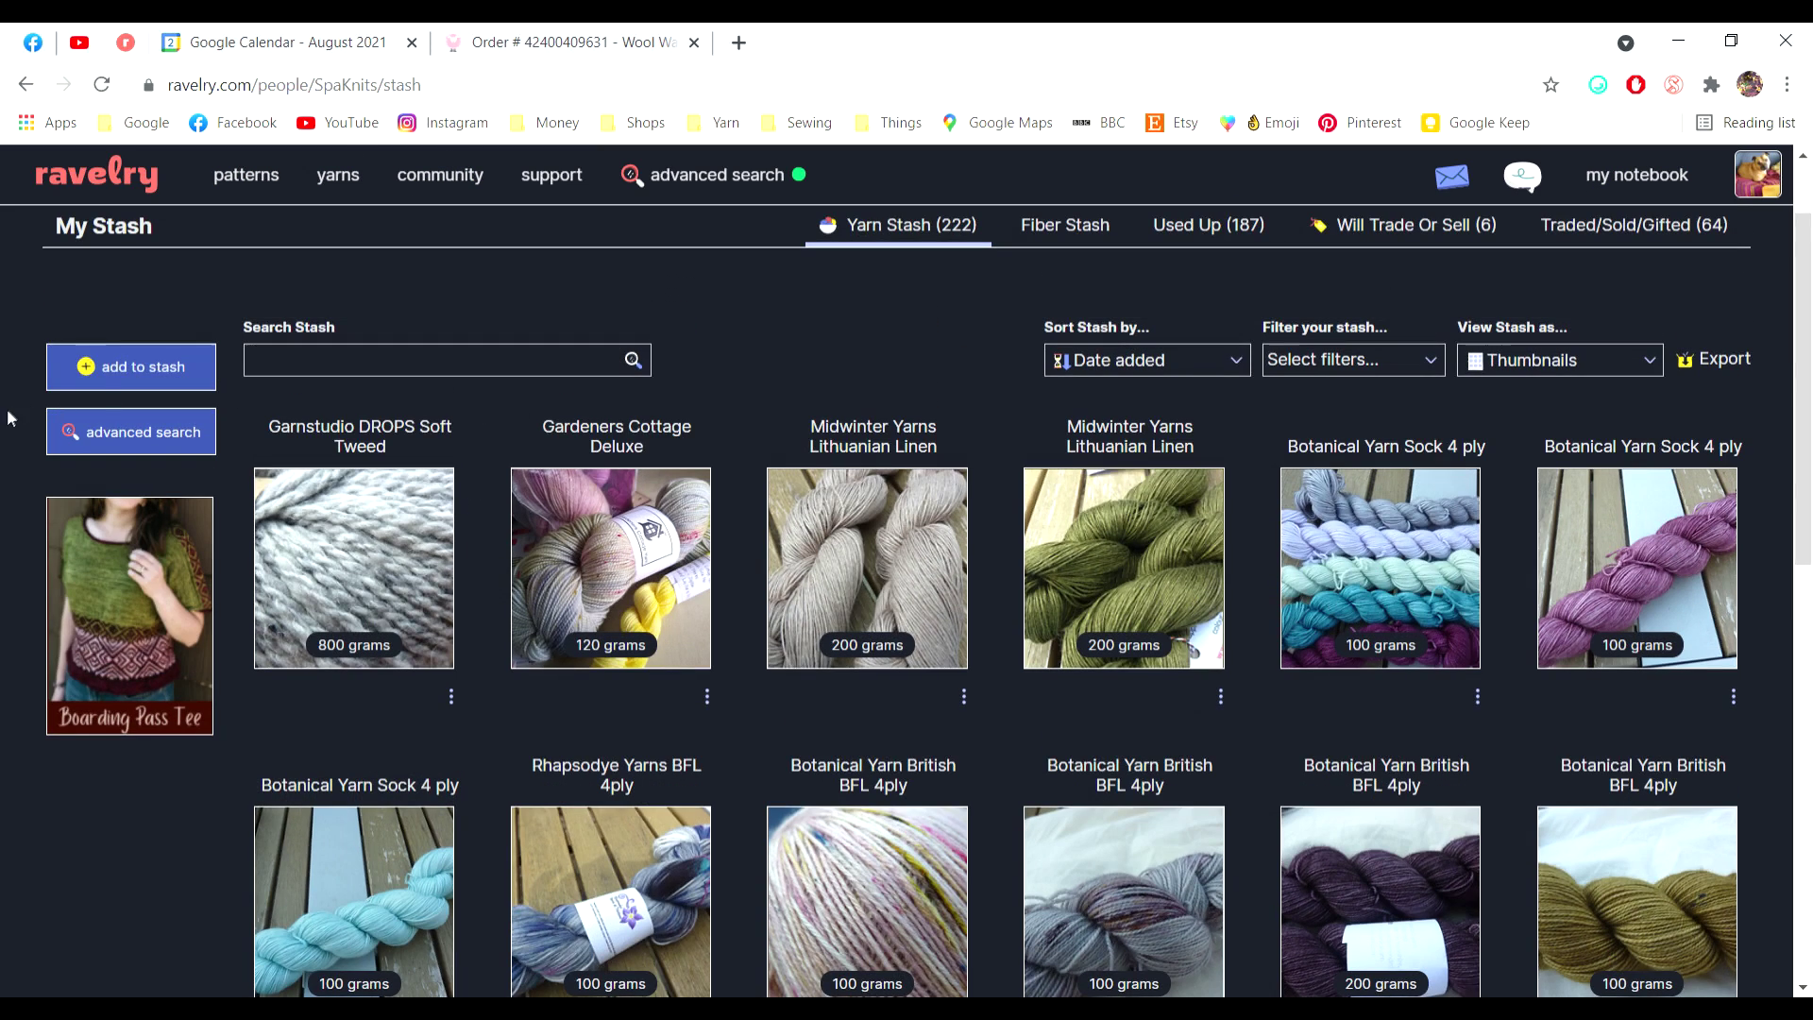
- Start a new stash entry for a yarn bought from an online store and name the yarn Natural
click(115, 374)
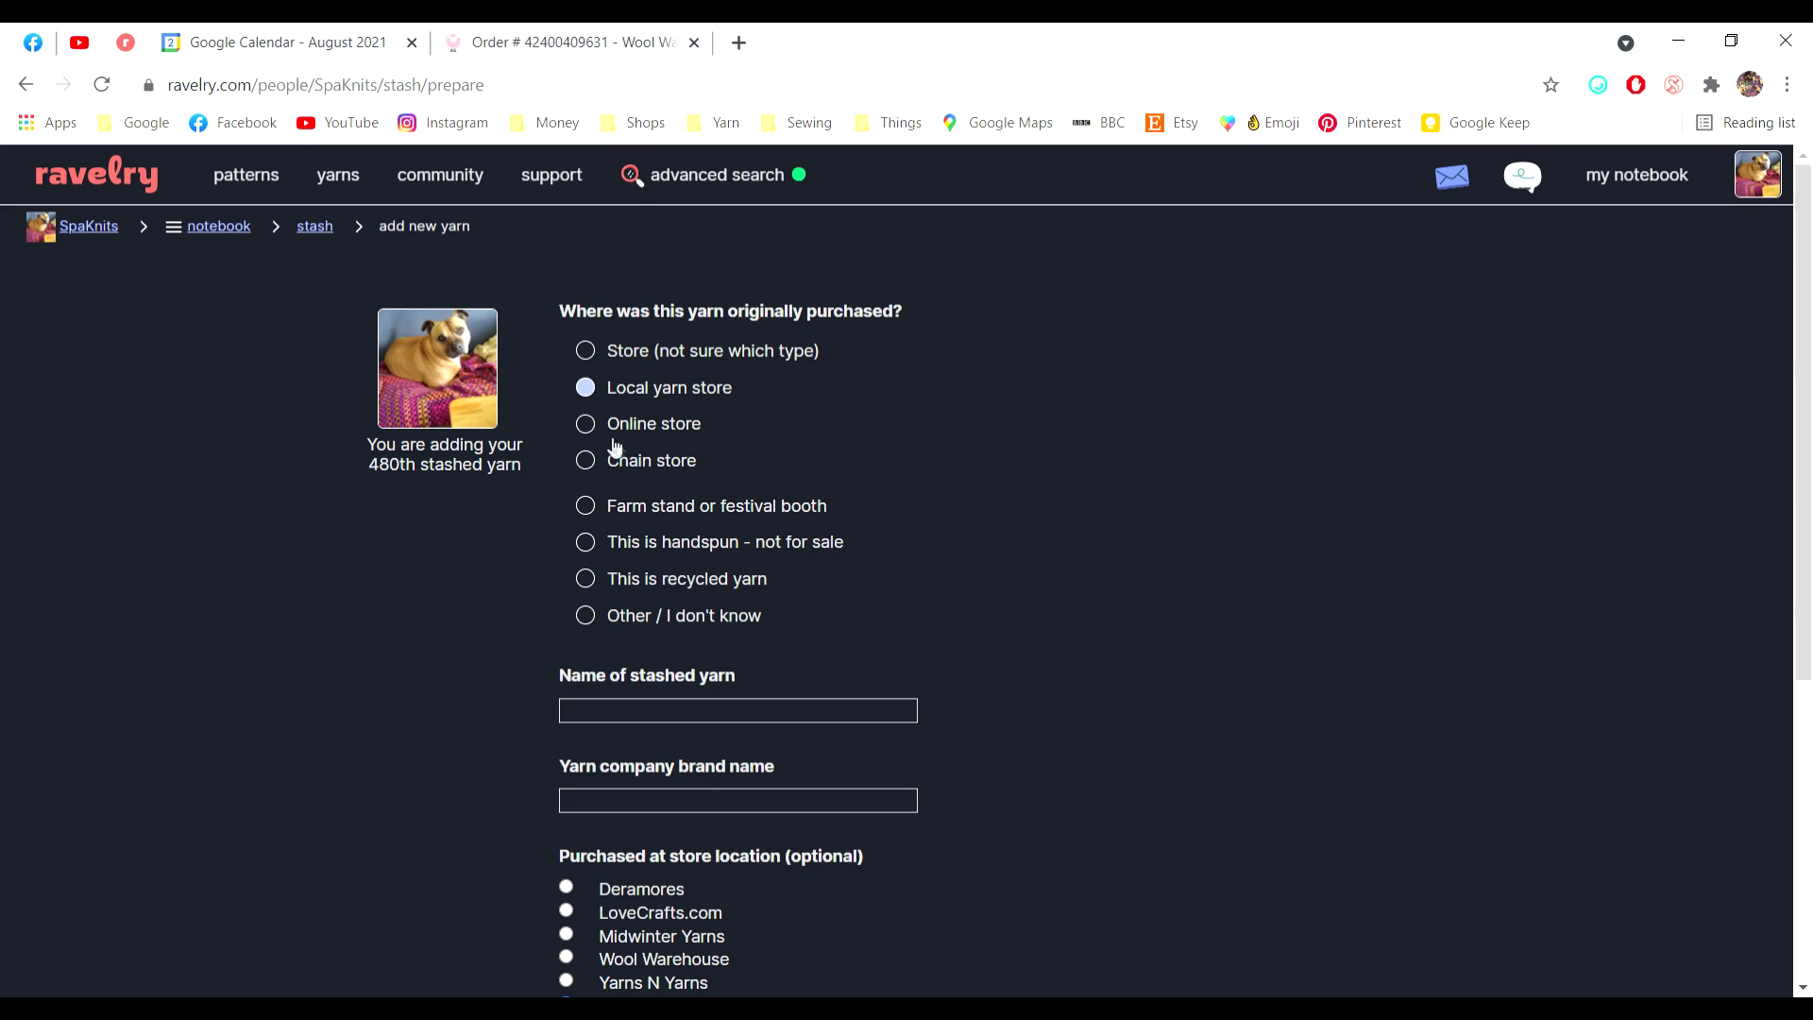
click(586, 424)
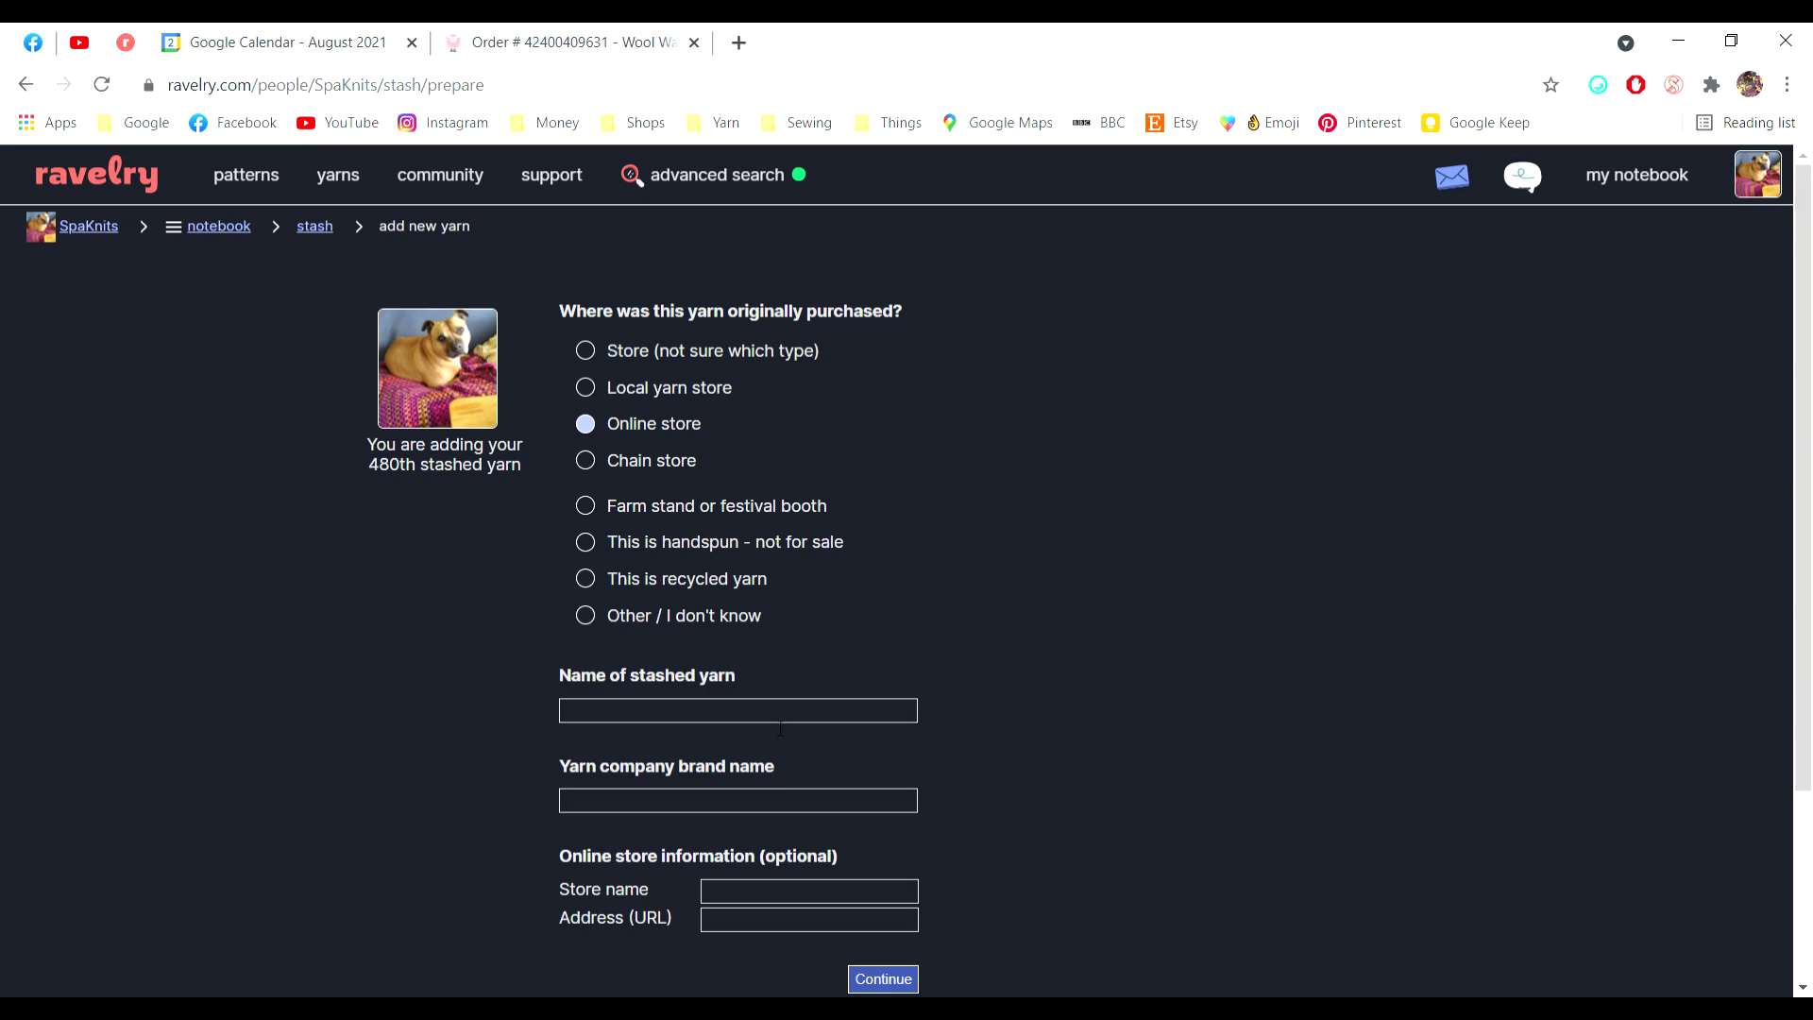
click(749, 721)
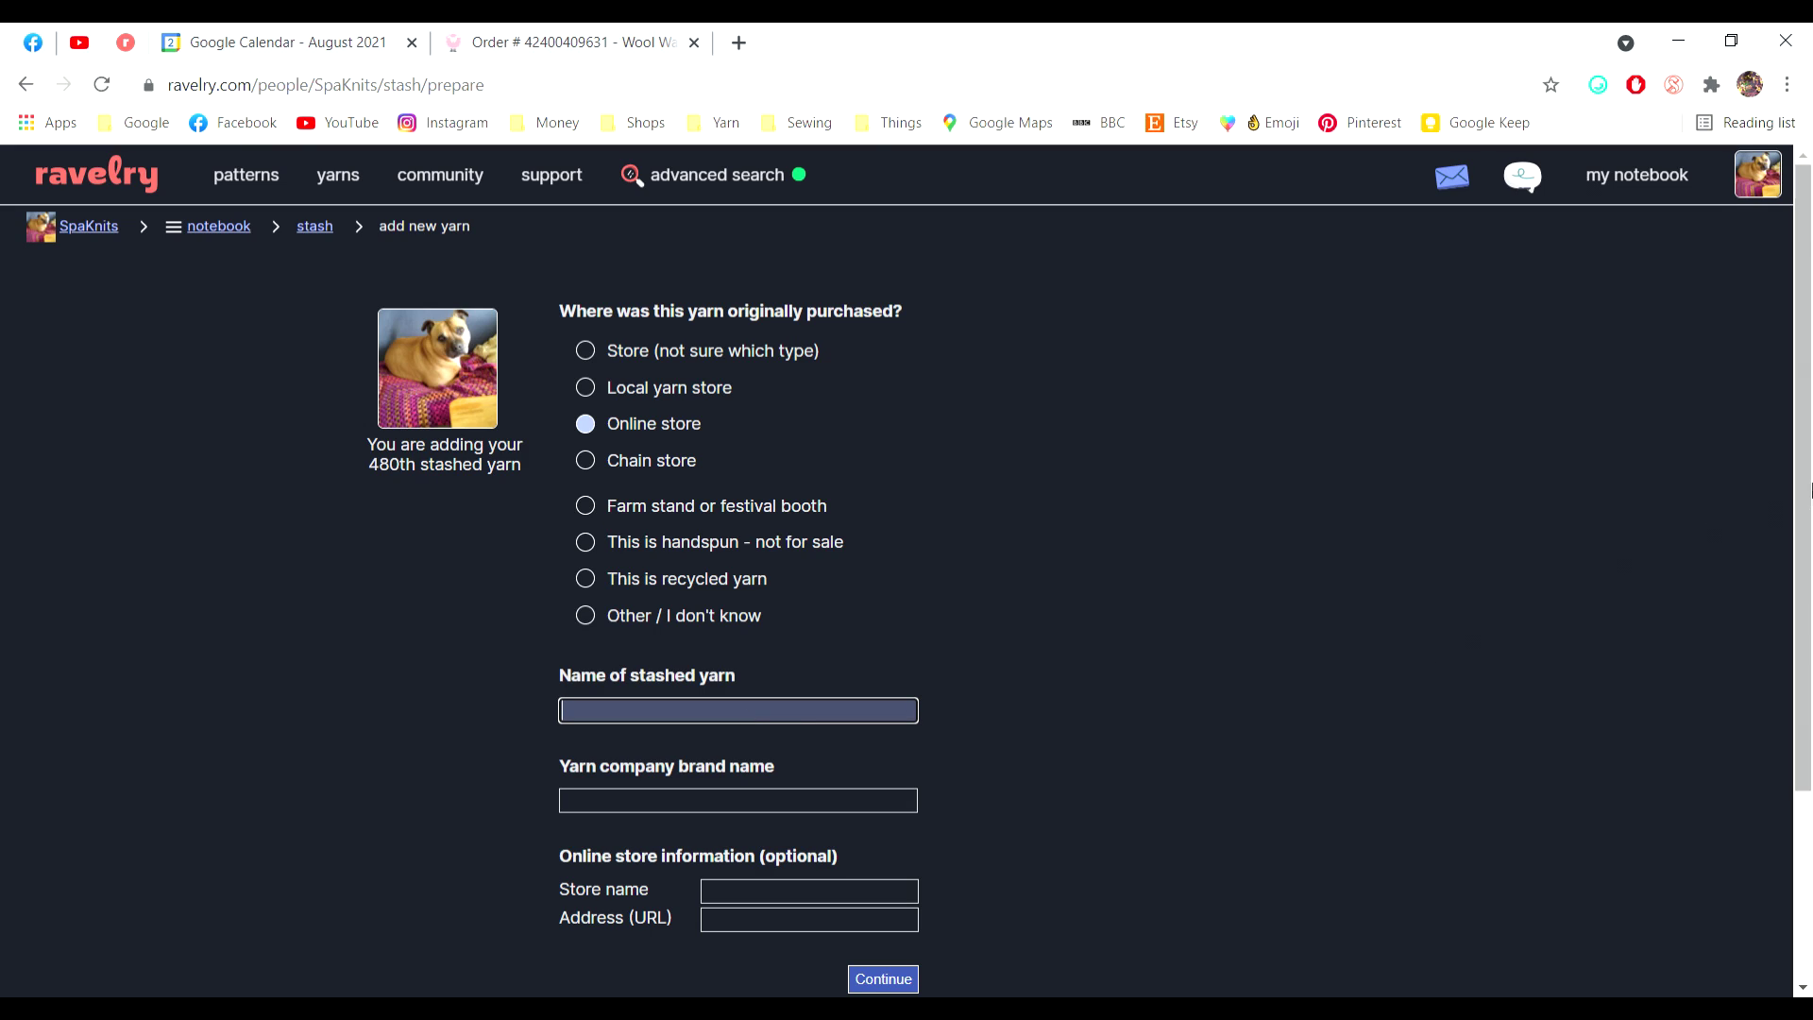
text(Na)
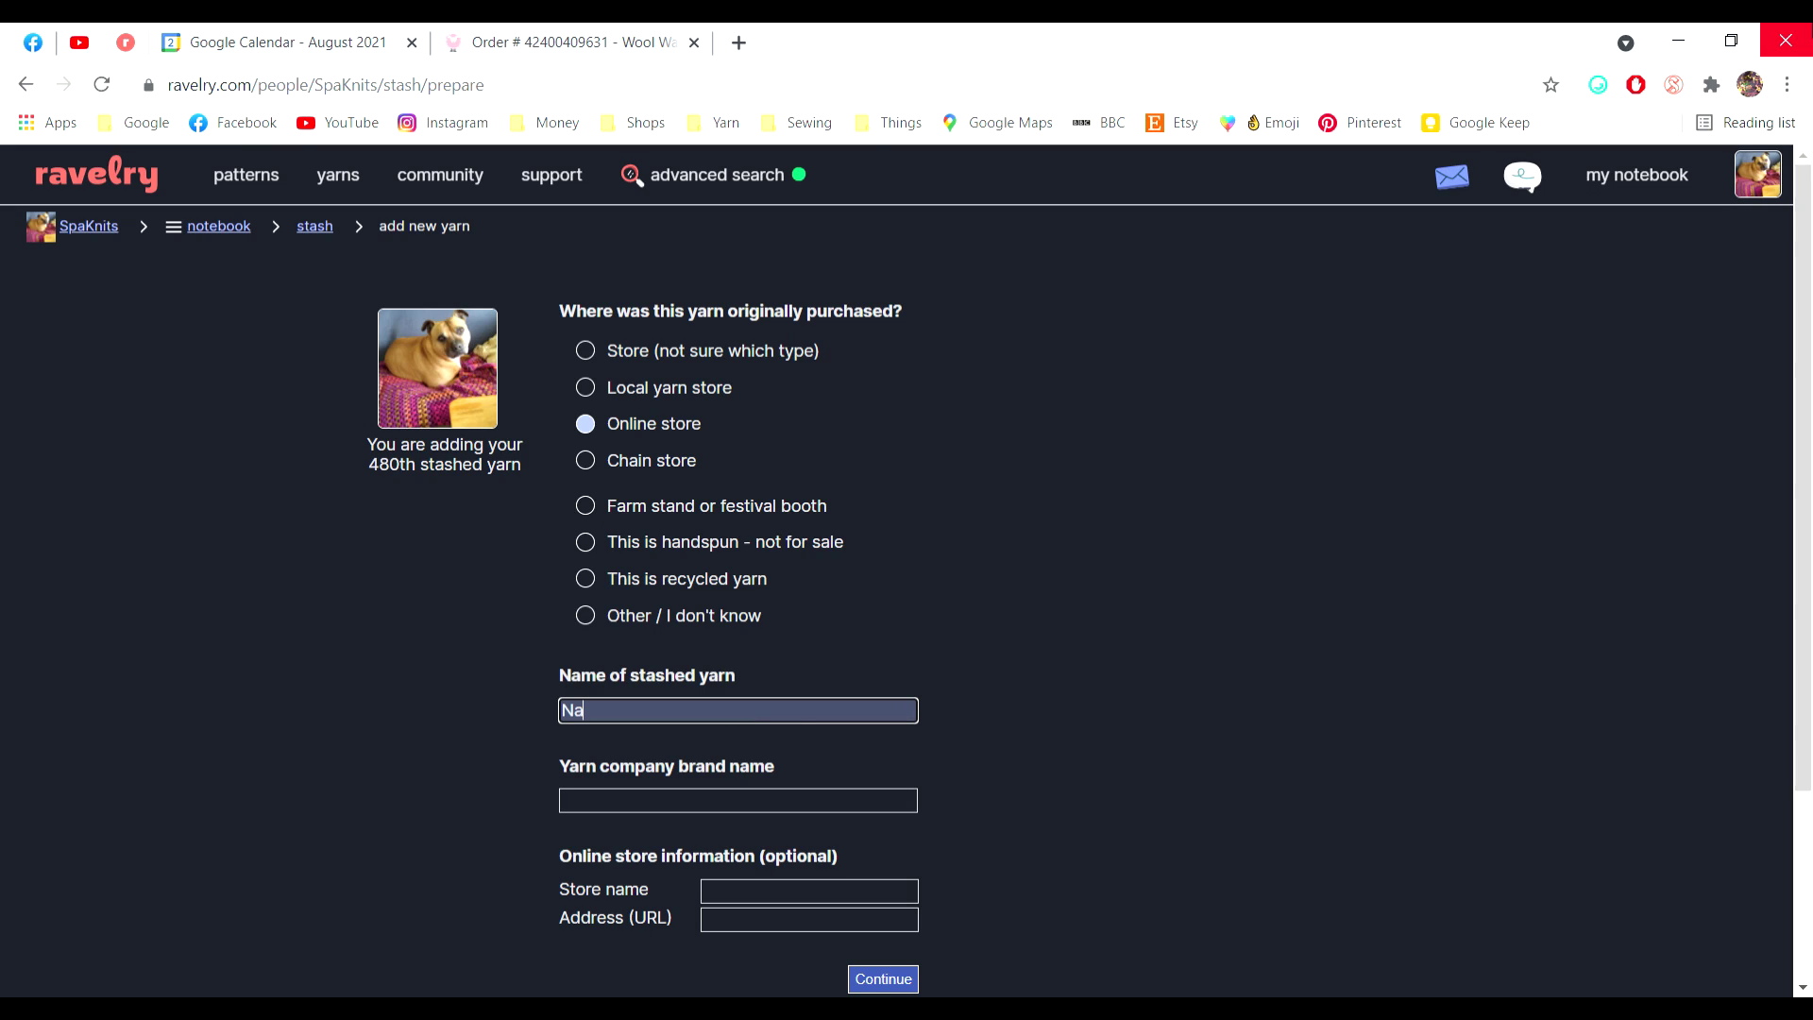
text(tural)
key(Tab)
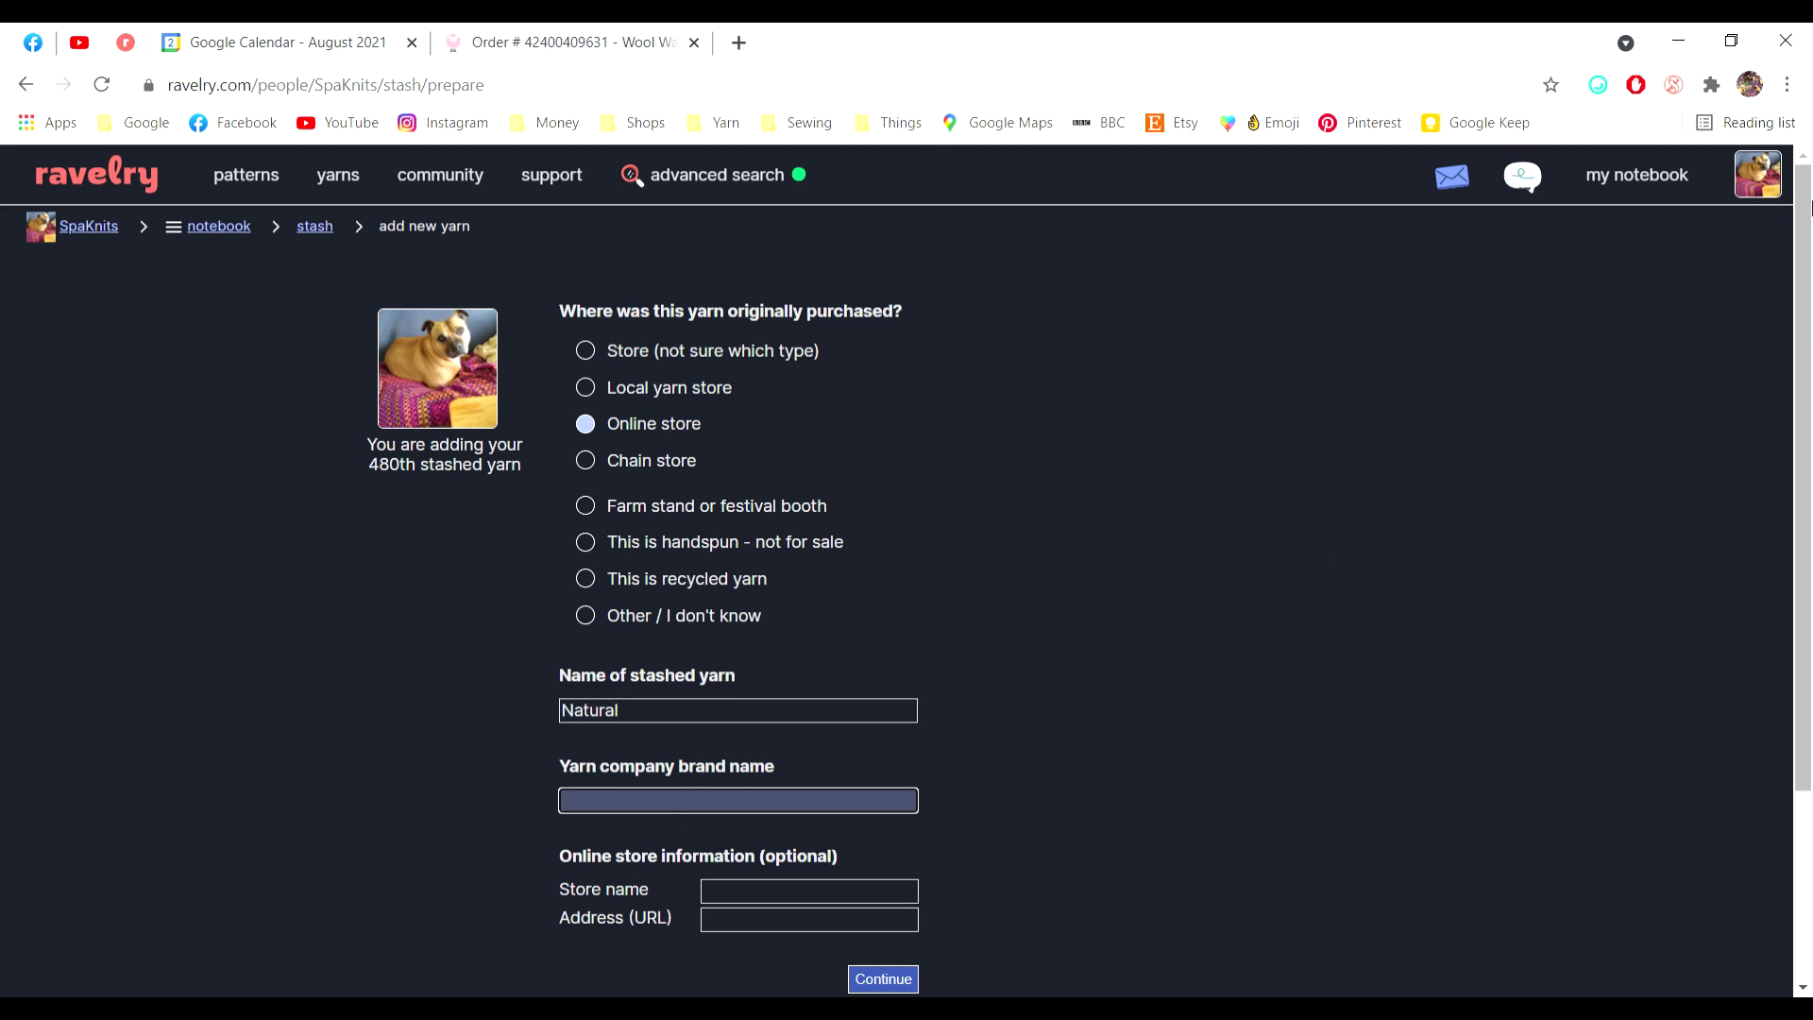
- Set the yarn company brand to Stylecraft and choose Naturals Bamboo+Cotton as the matching yarn
text(Sty)
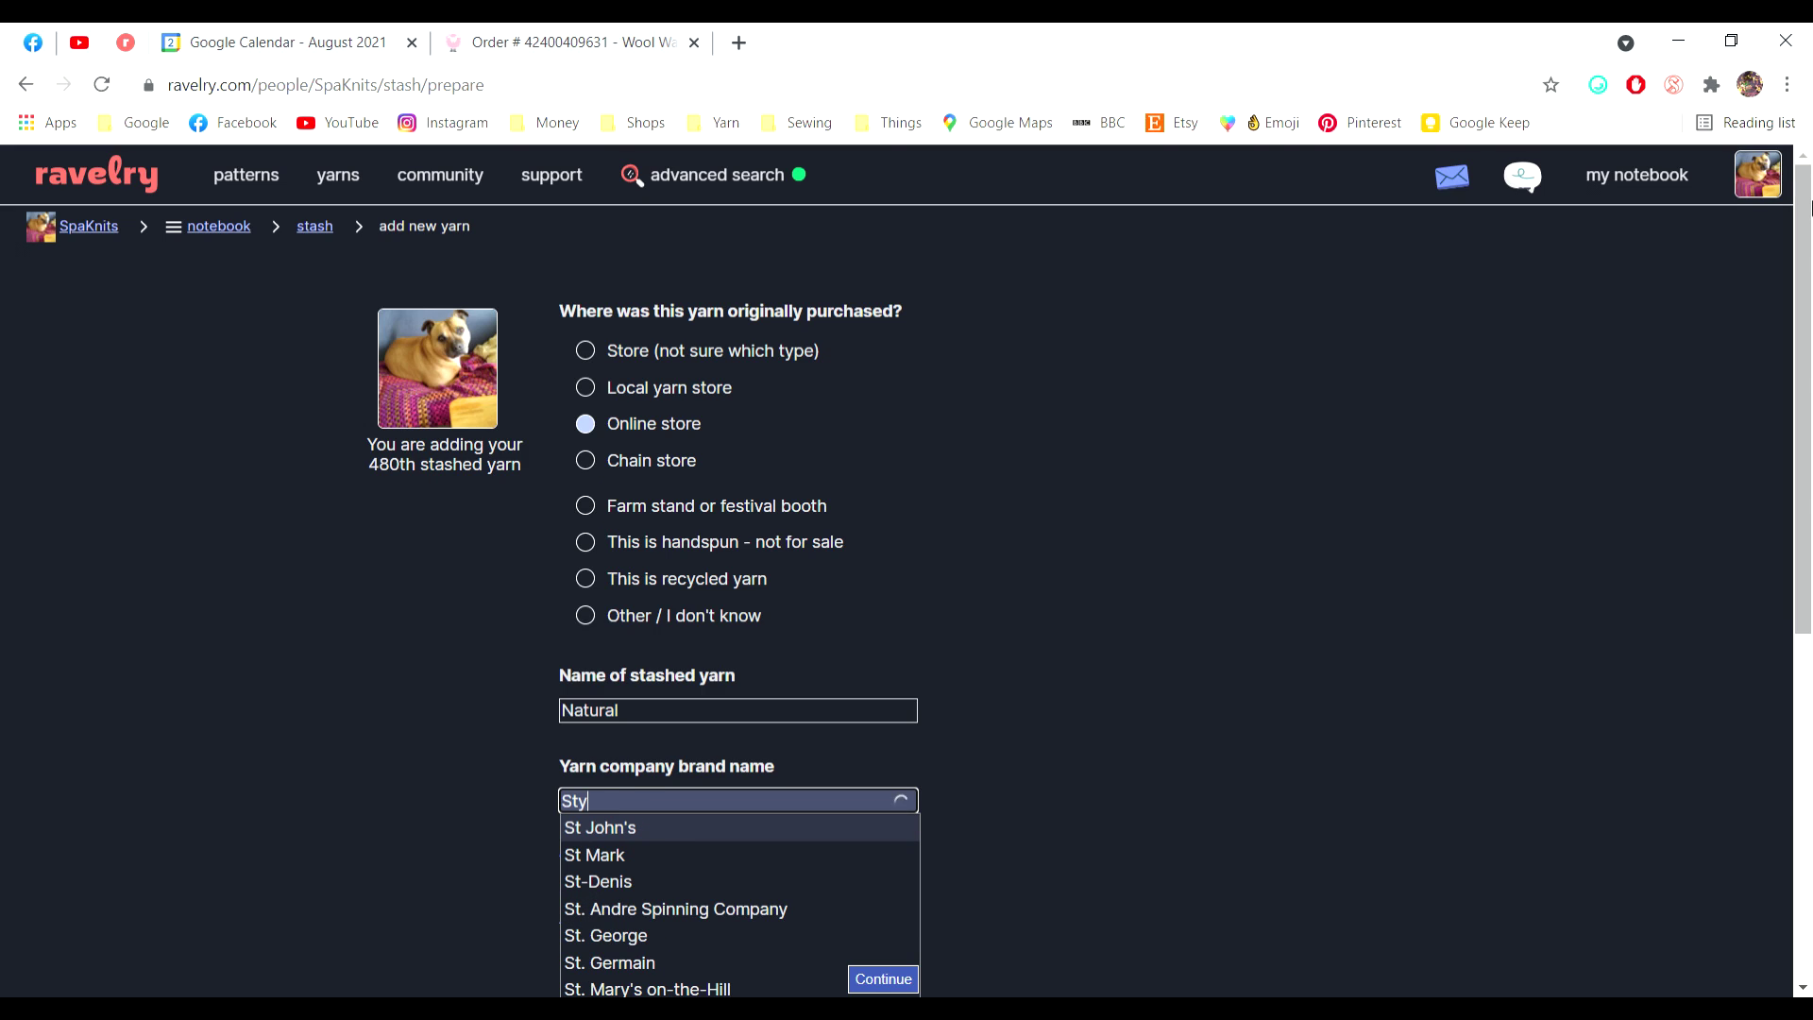
text(lecraft)
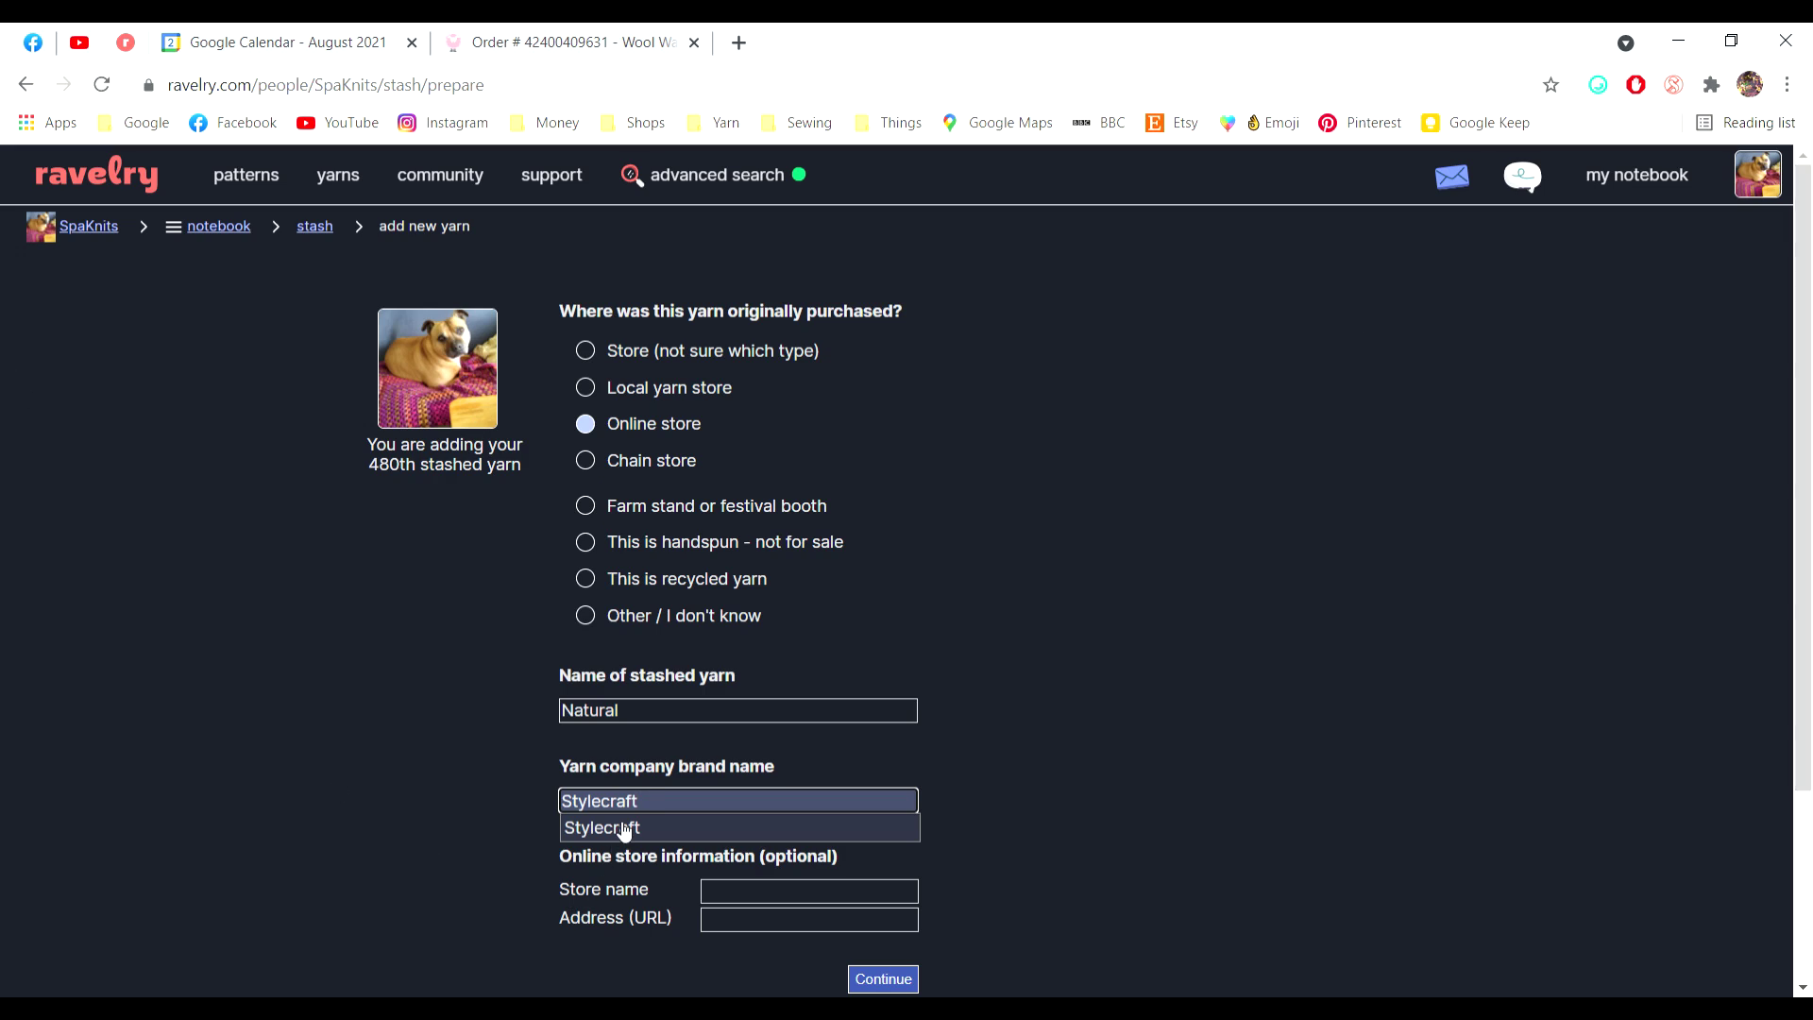
click(610, 828)
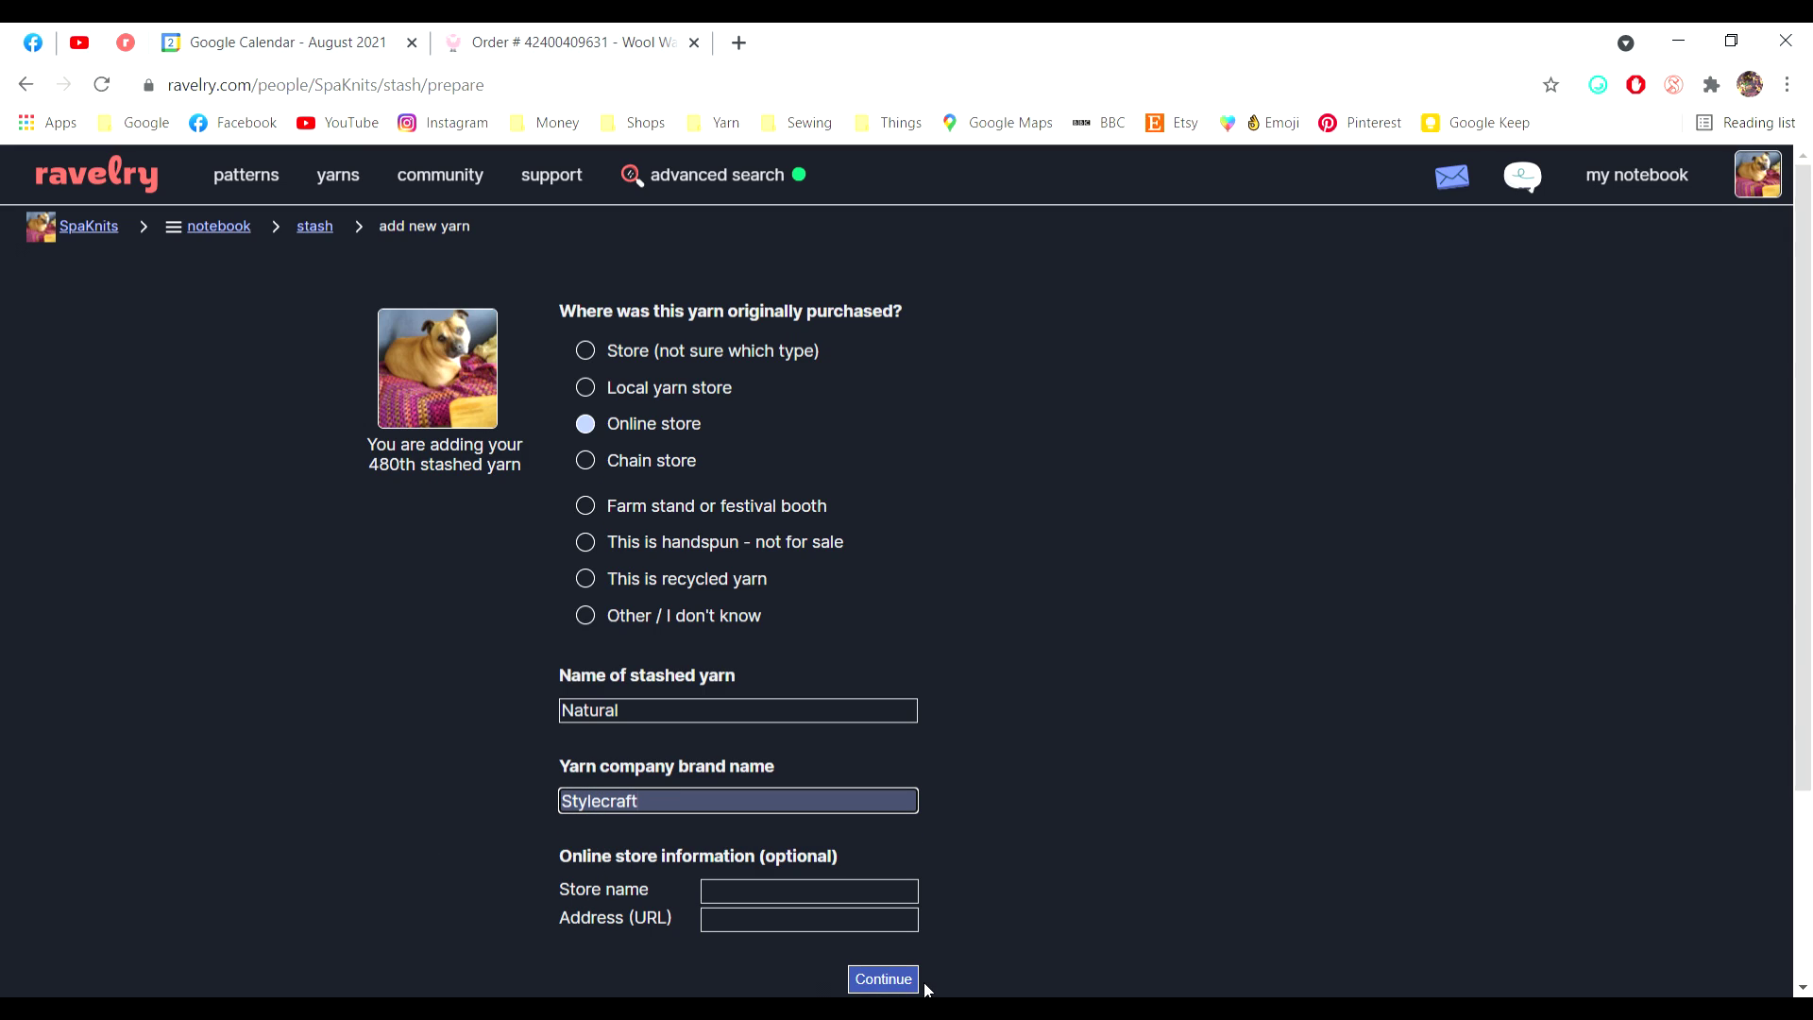
click(884, 983)
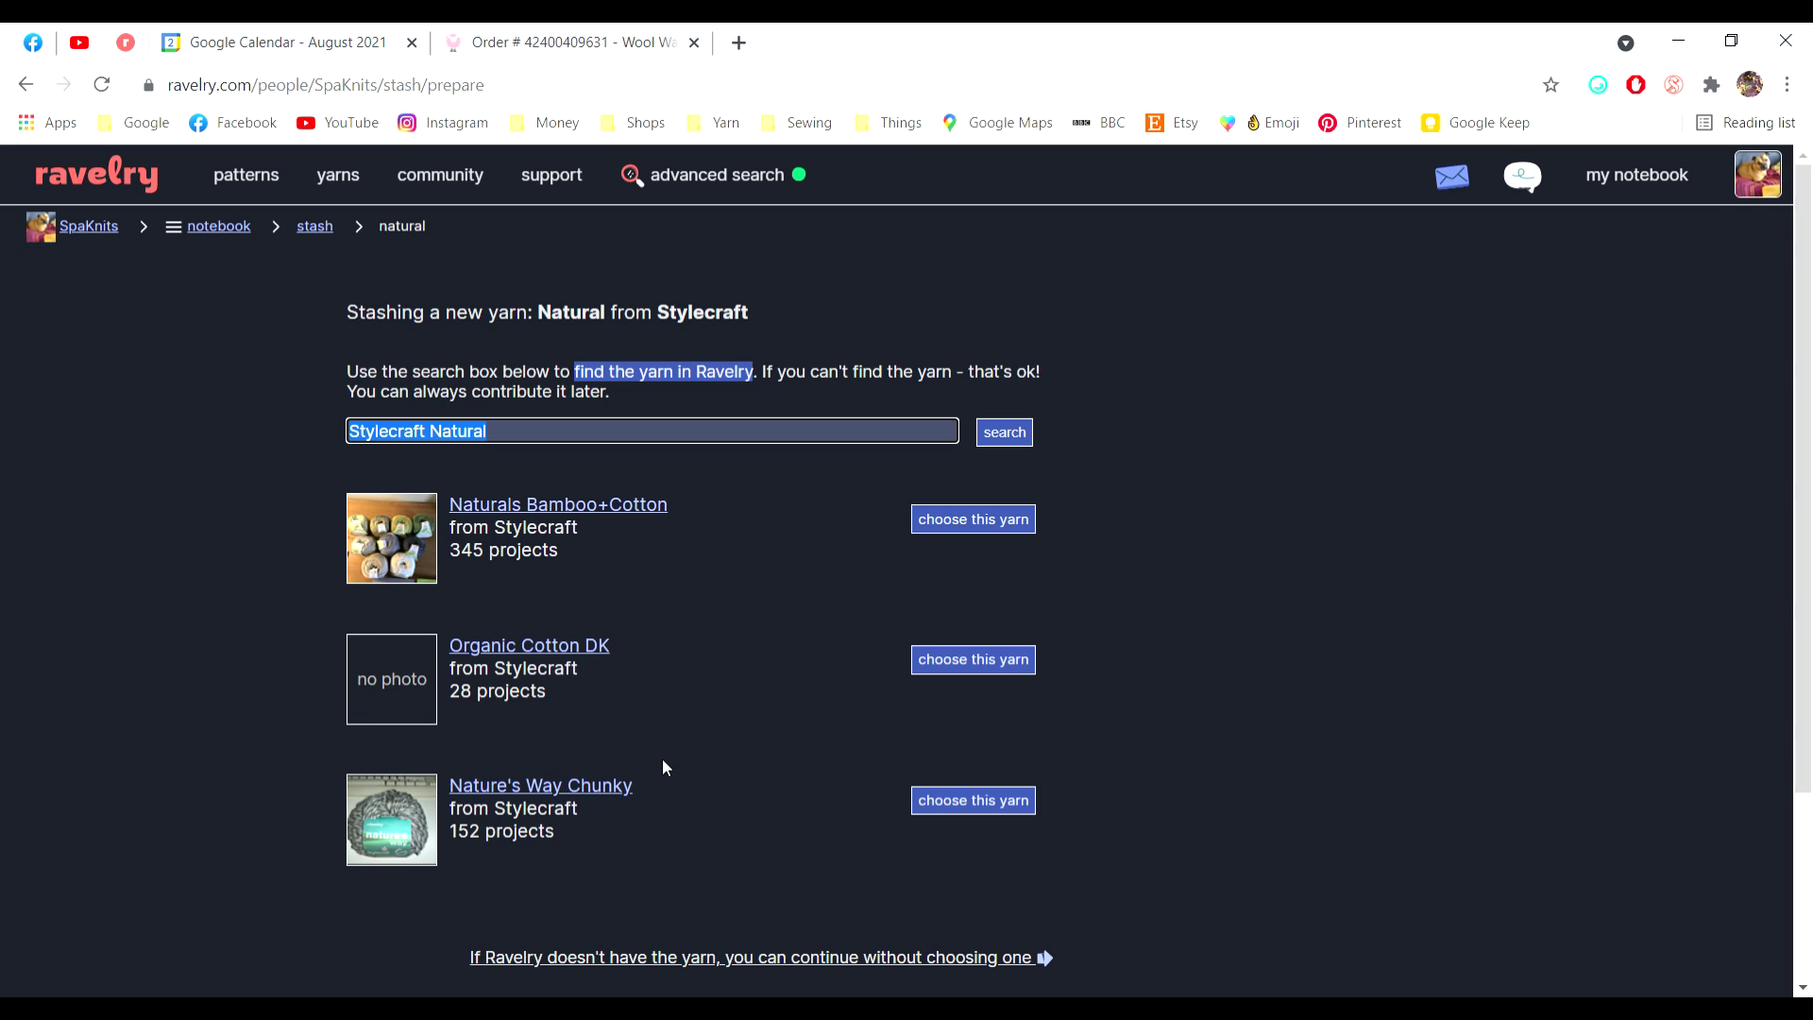
click(990, 525)
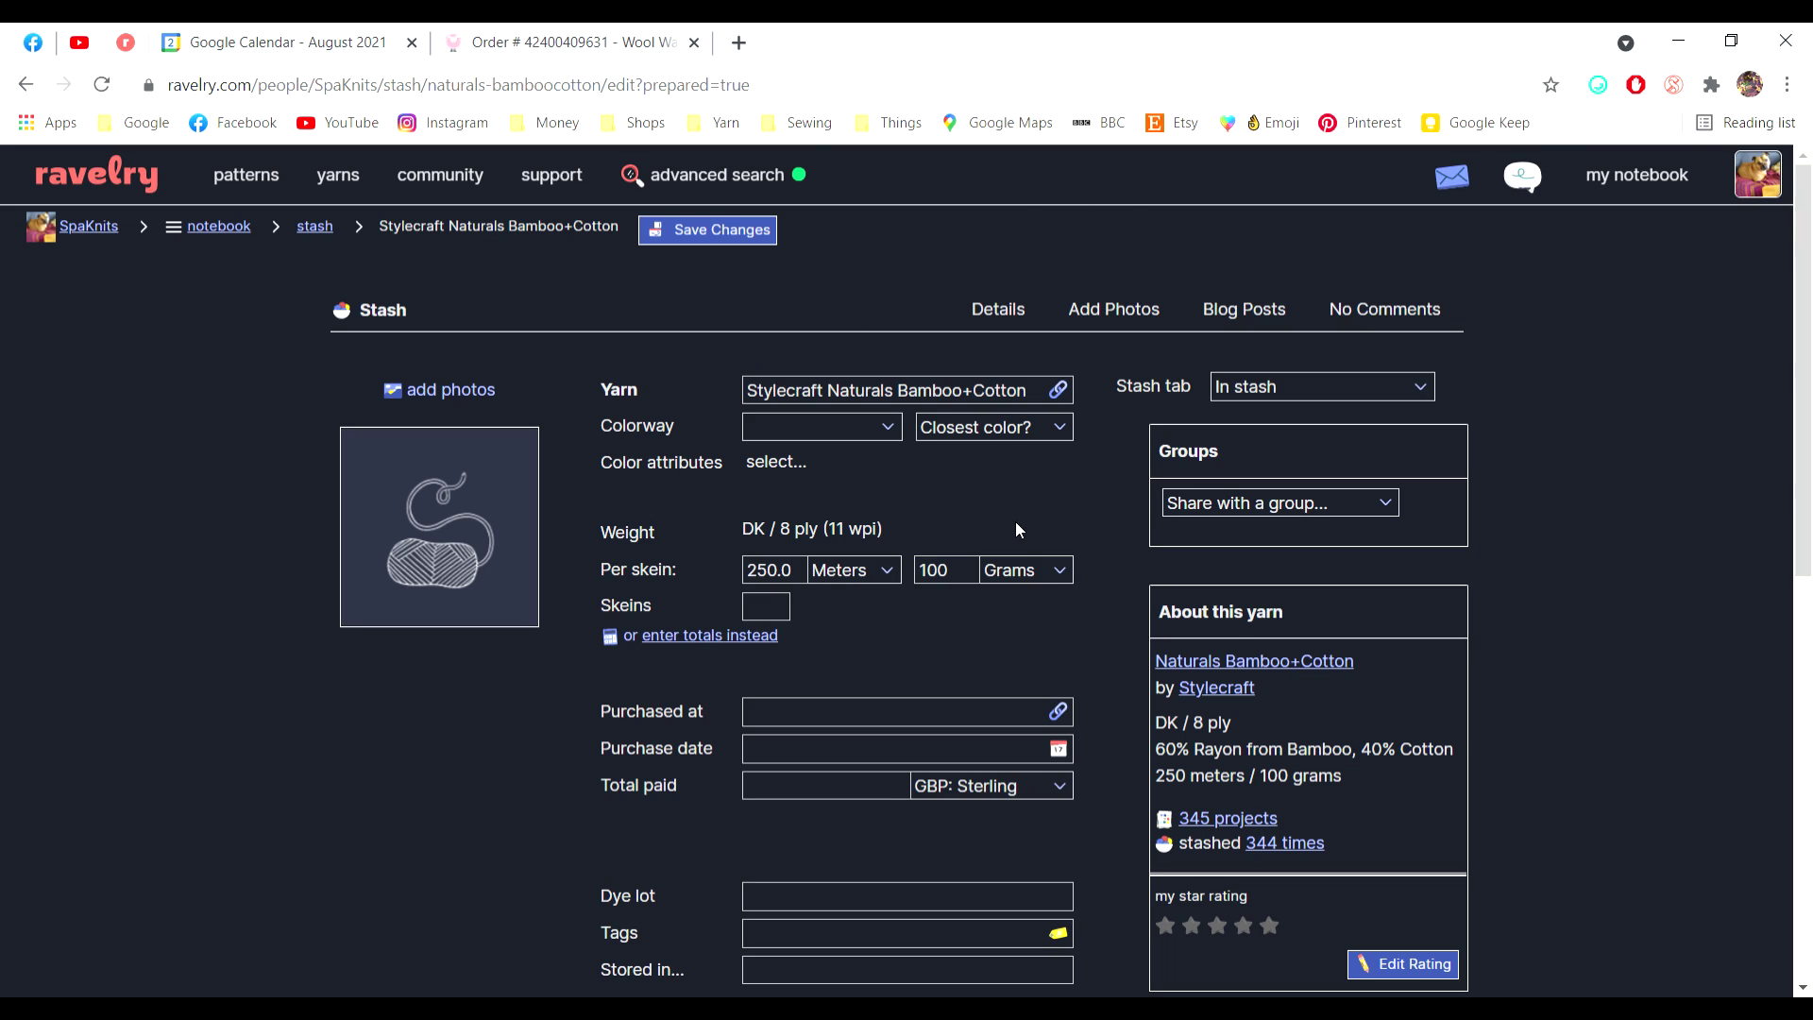
- Try to select 7154 Pumice as the colorway of the Stylecraft Naturals Bamboo+Cotton entry
click(849, 435)
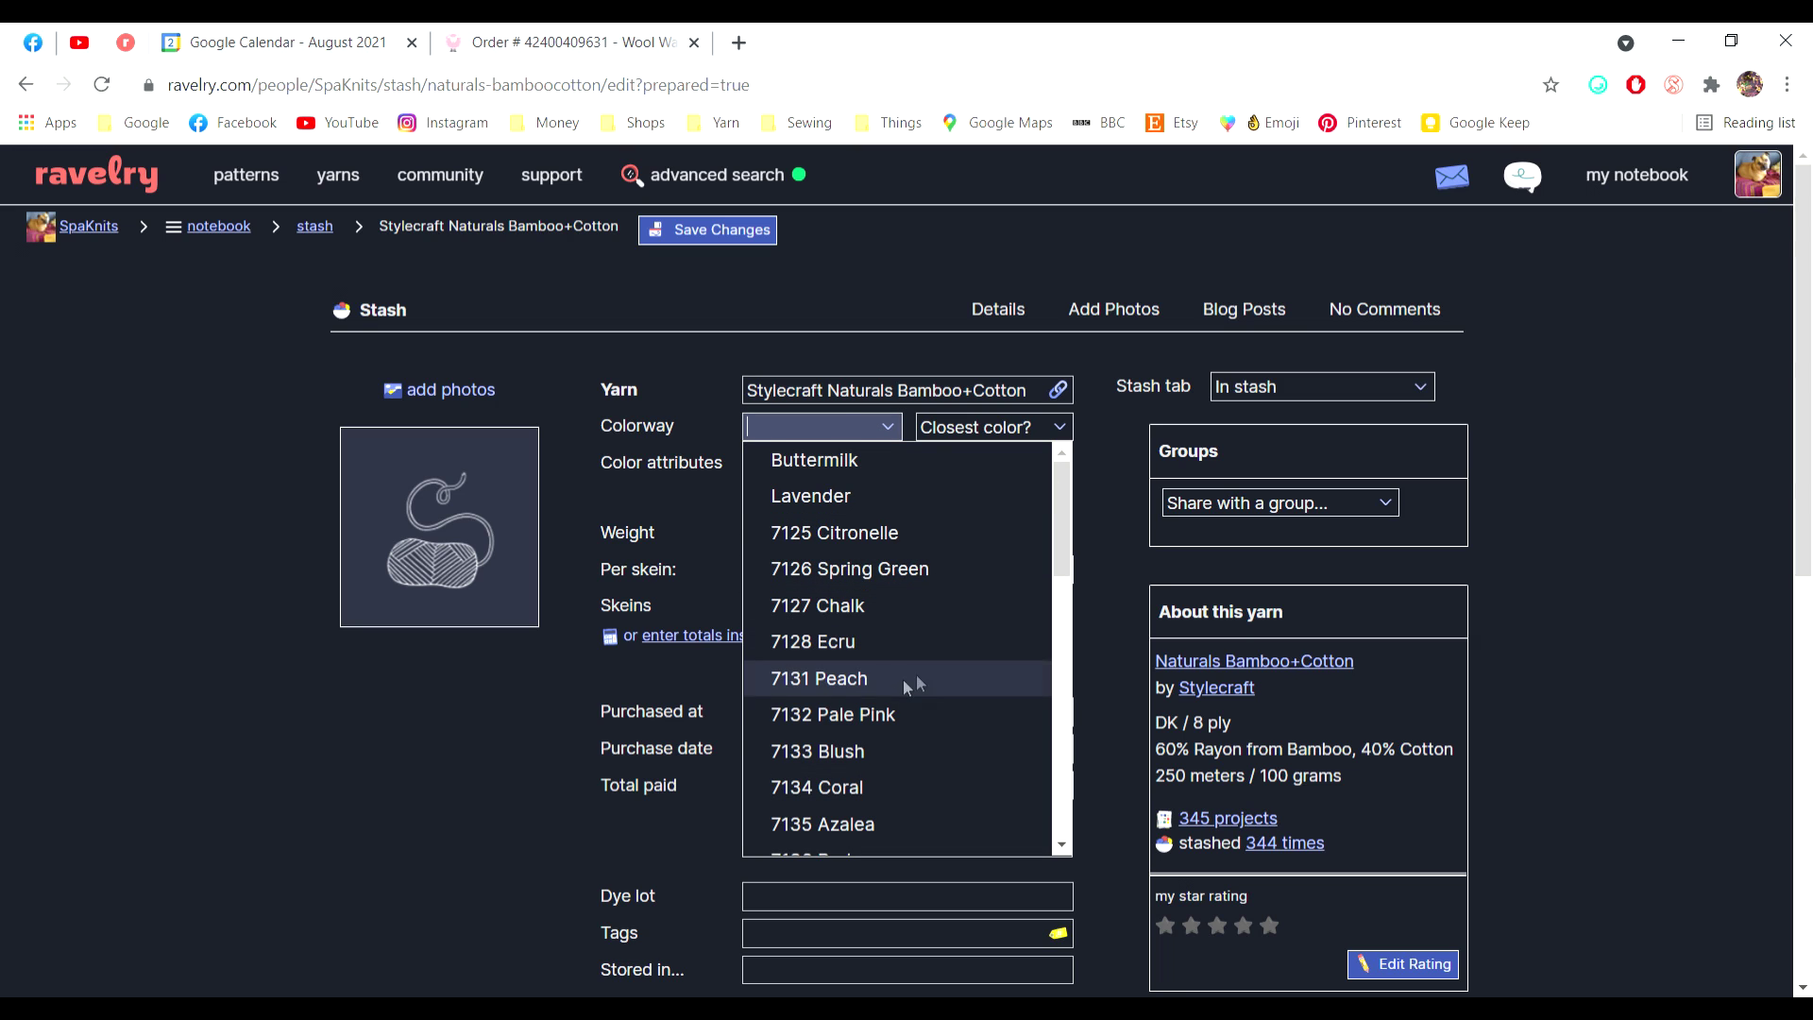
scroll(841, 707, down, 5)
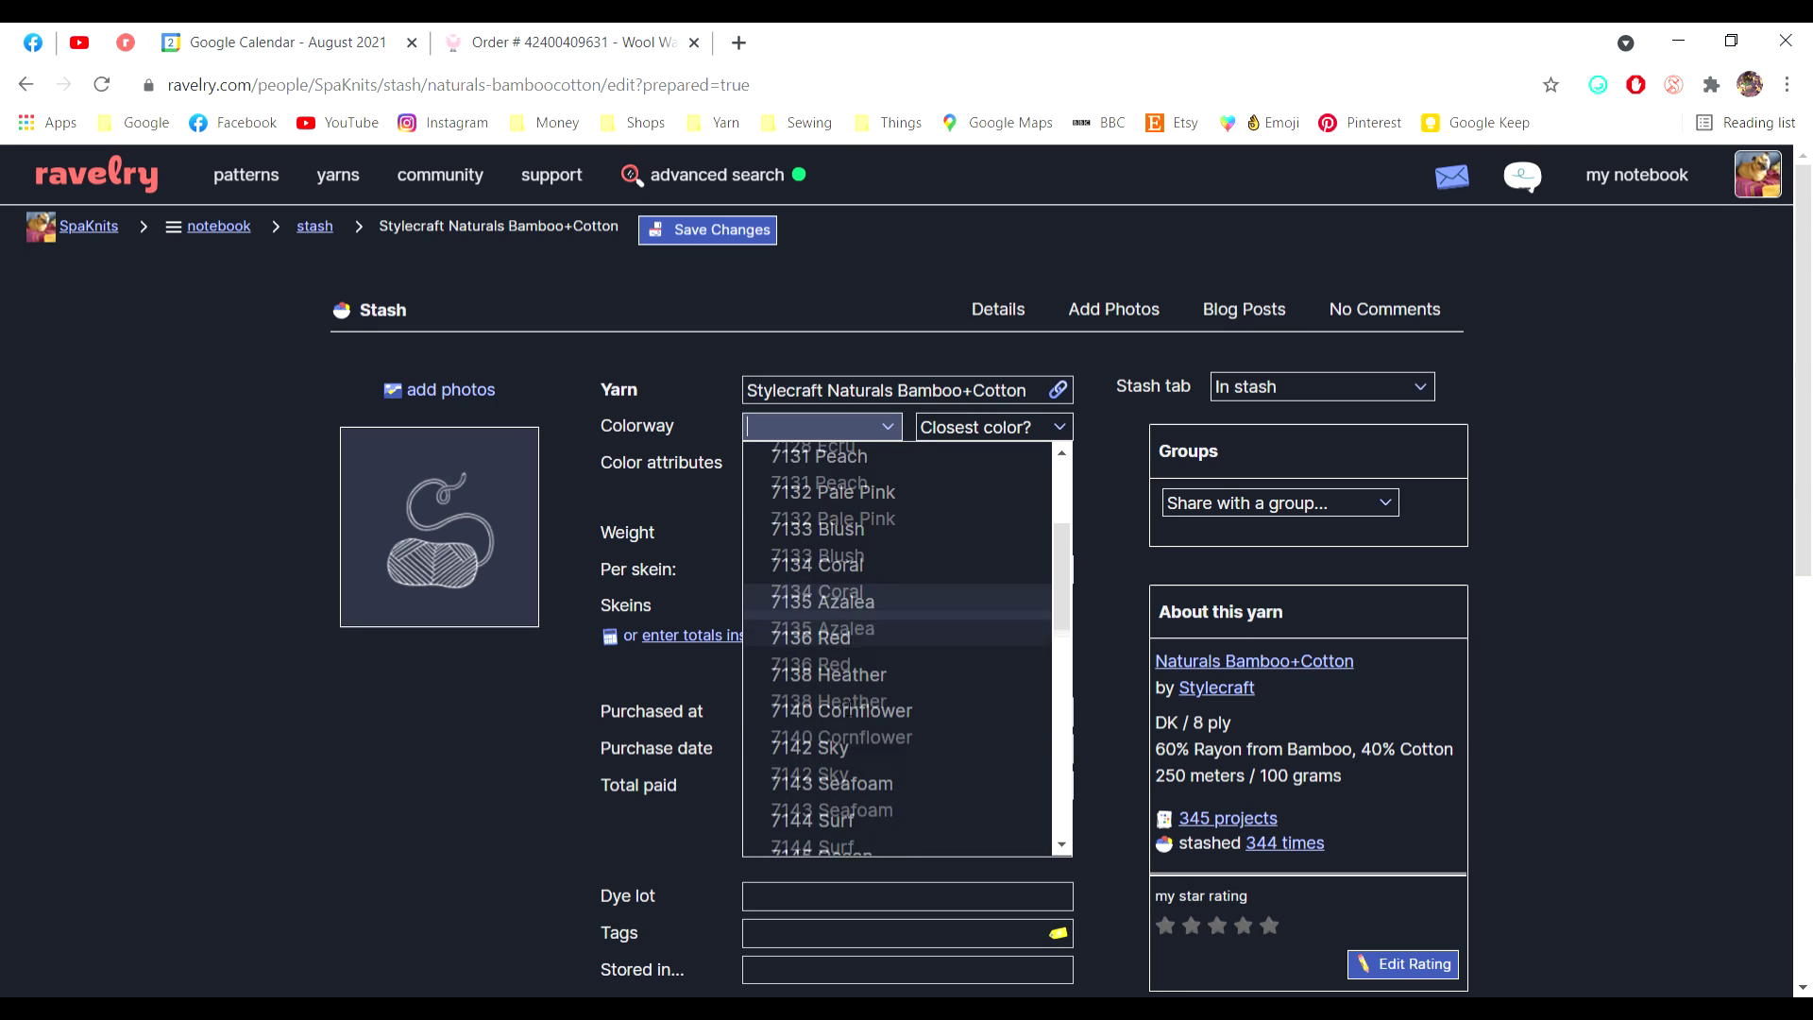
scroll(848, 706, down, 3)
scroll(842, 709, down, 2)
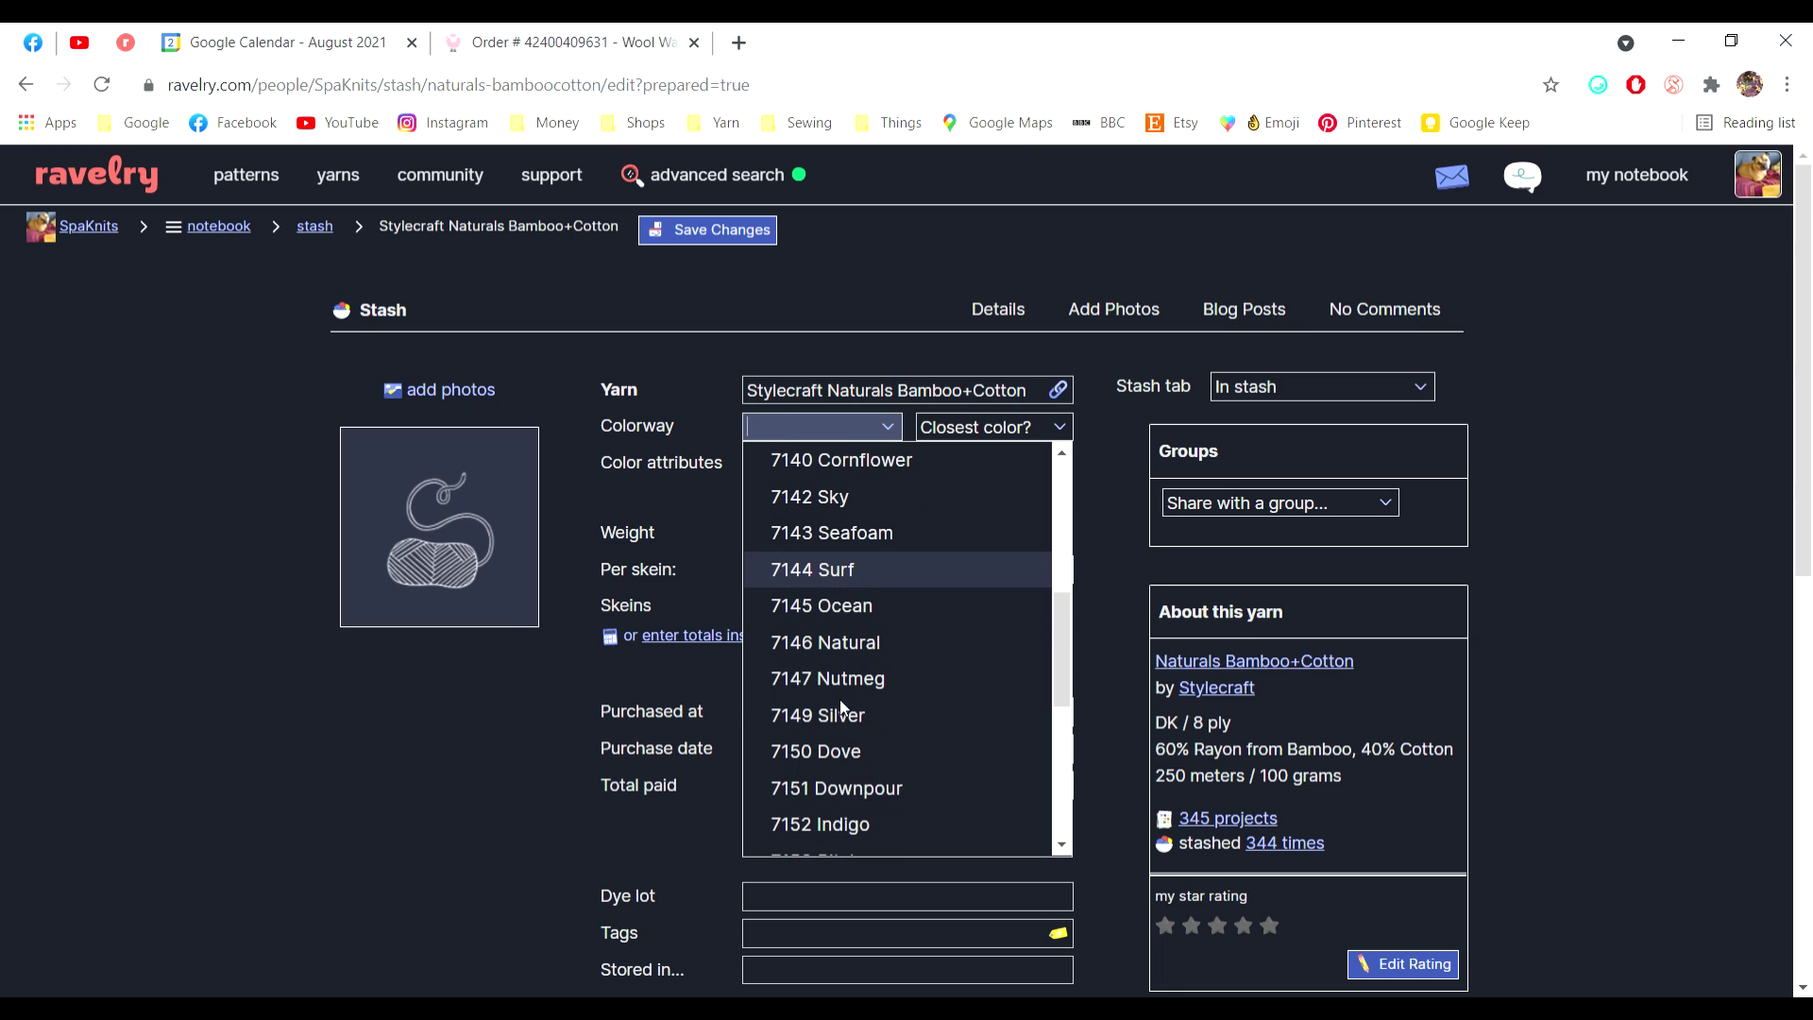
scroll(841, 706, down, 2)
scroll(833, 661, down, 4)
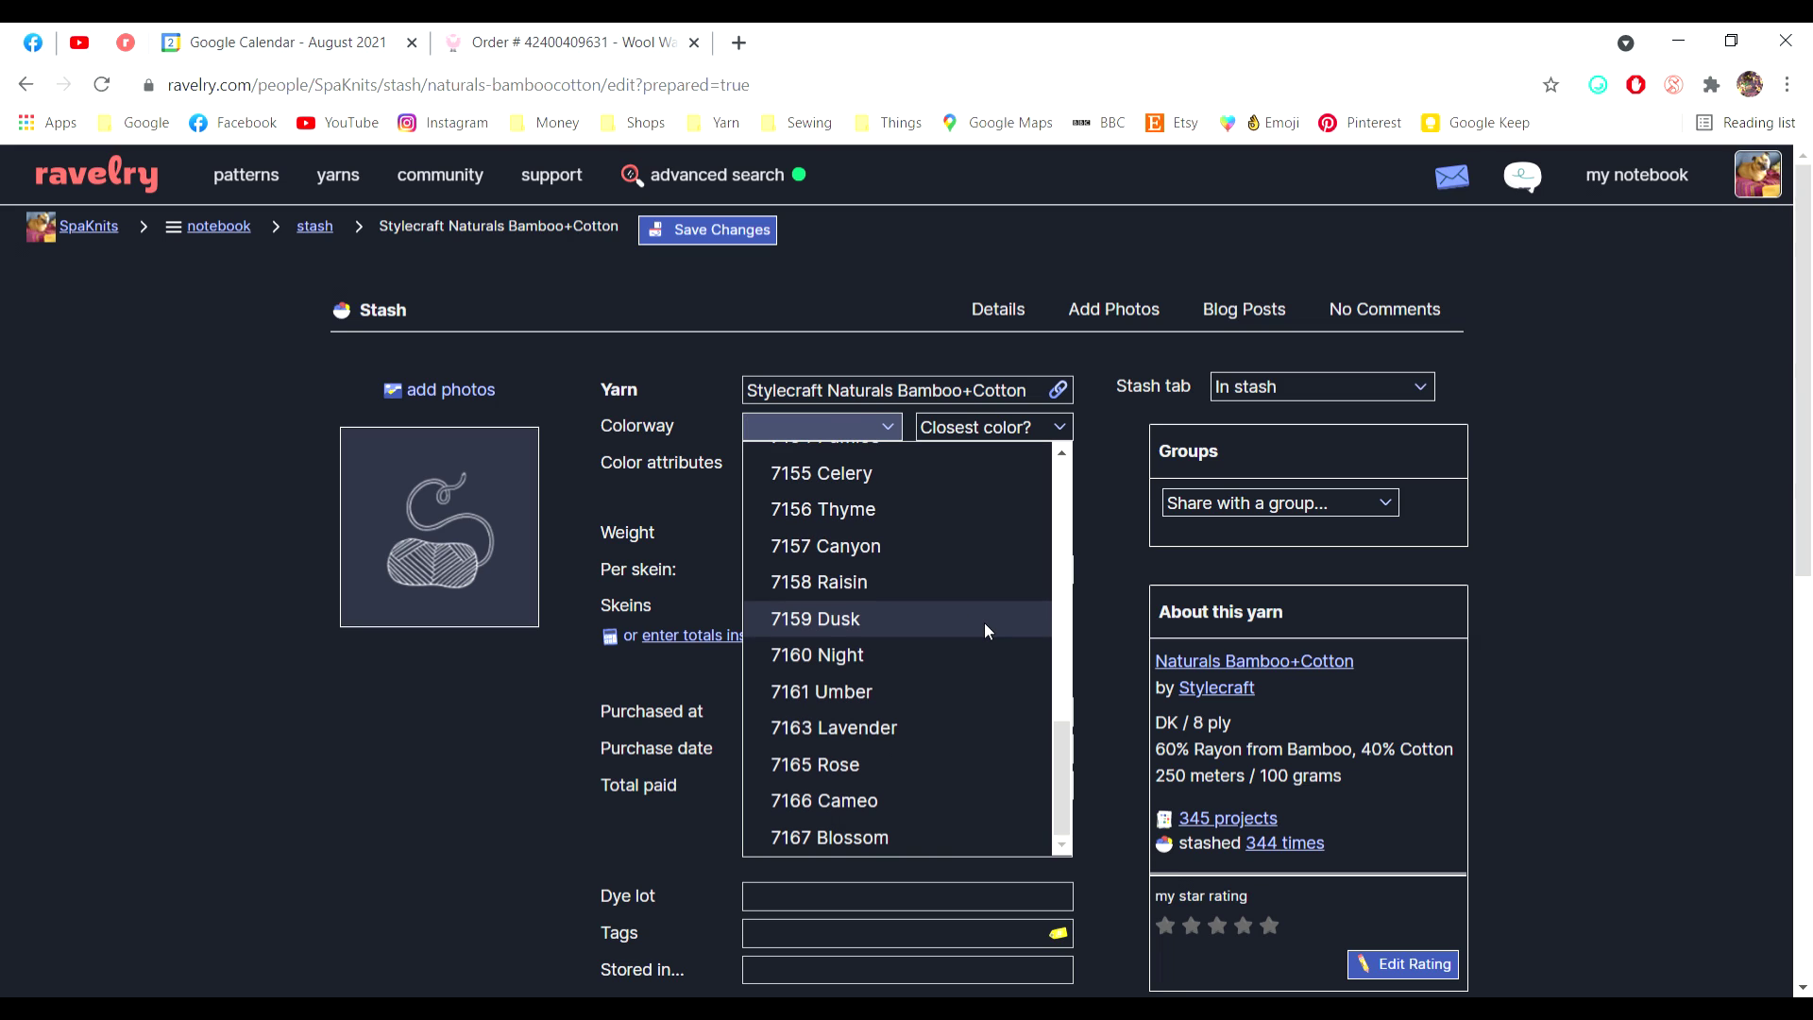
scroll(984, 631, up, 2)
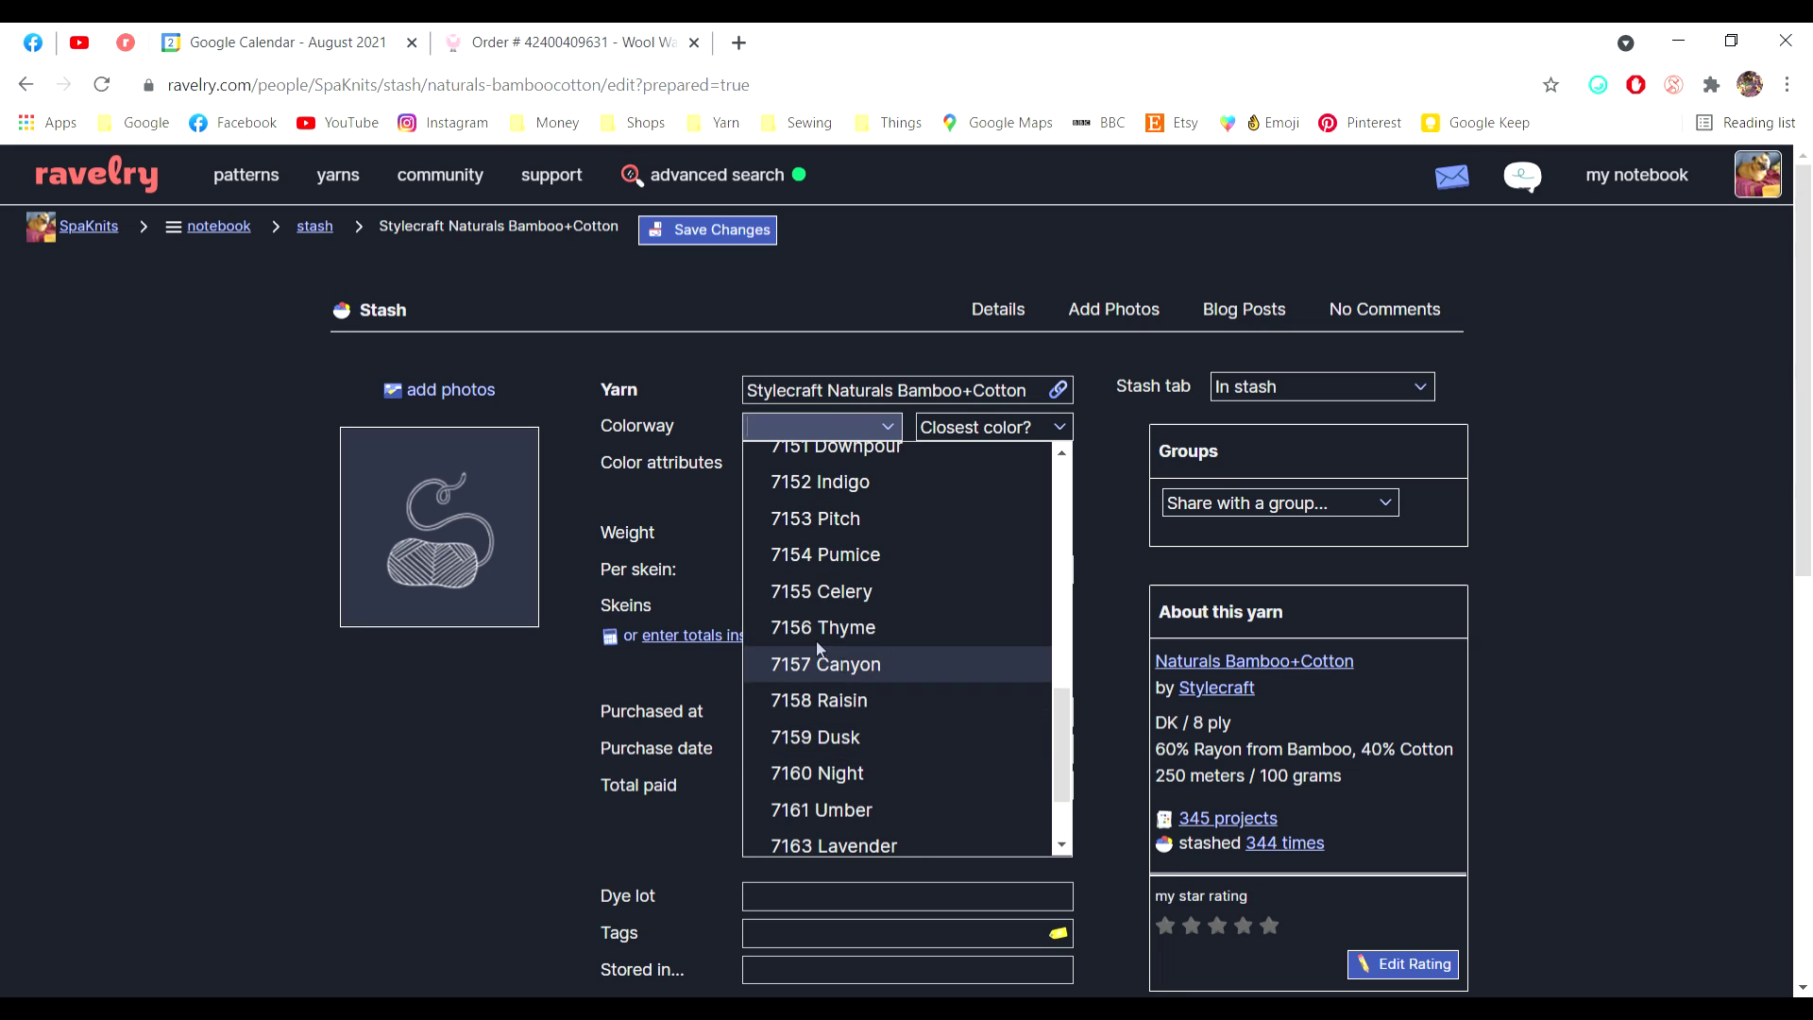
click(847, 560)
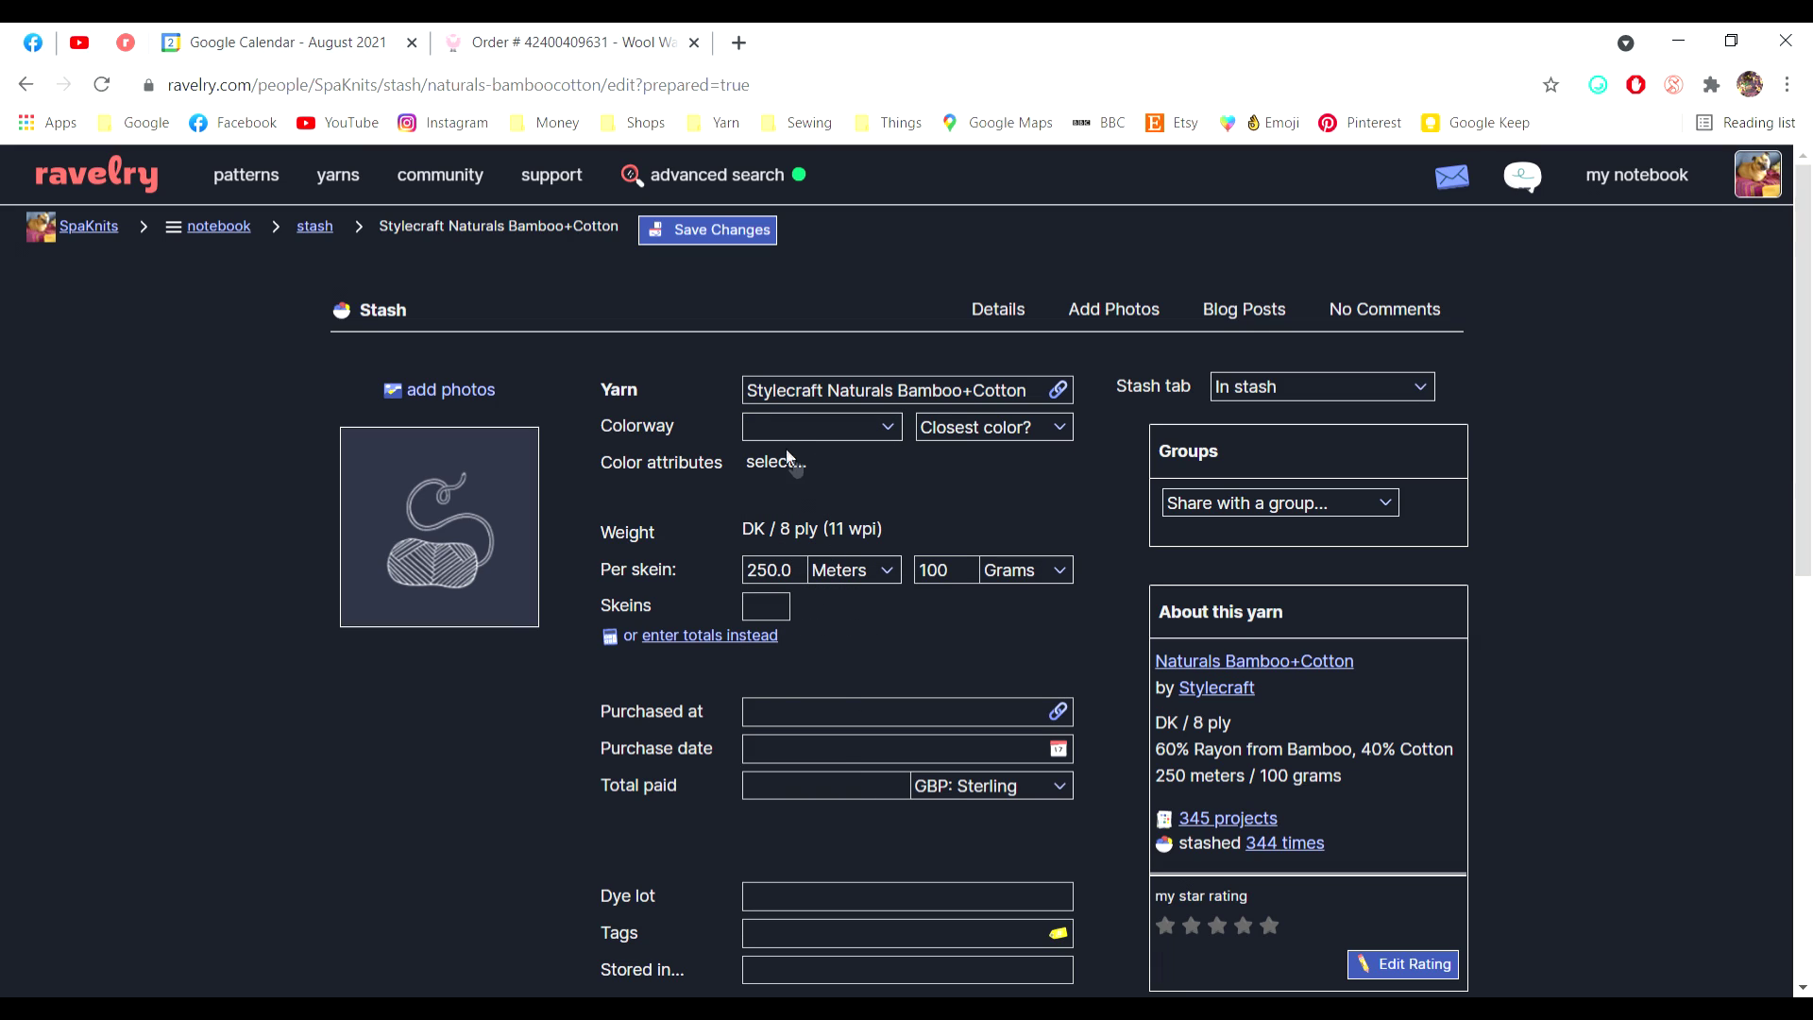
- Set the colorway of the Stylecraft Naturals Bamboo+Cotton entry to 7154 Pumice
click(827, 433)
scroll(859, 677, down, 4)
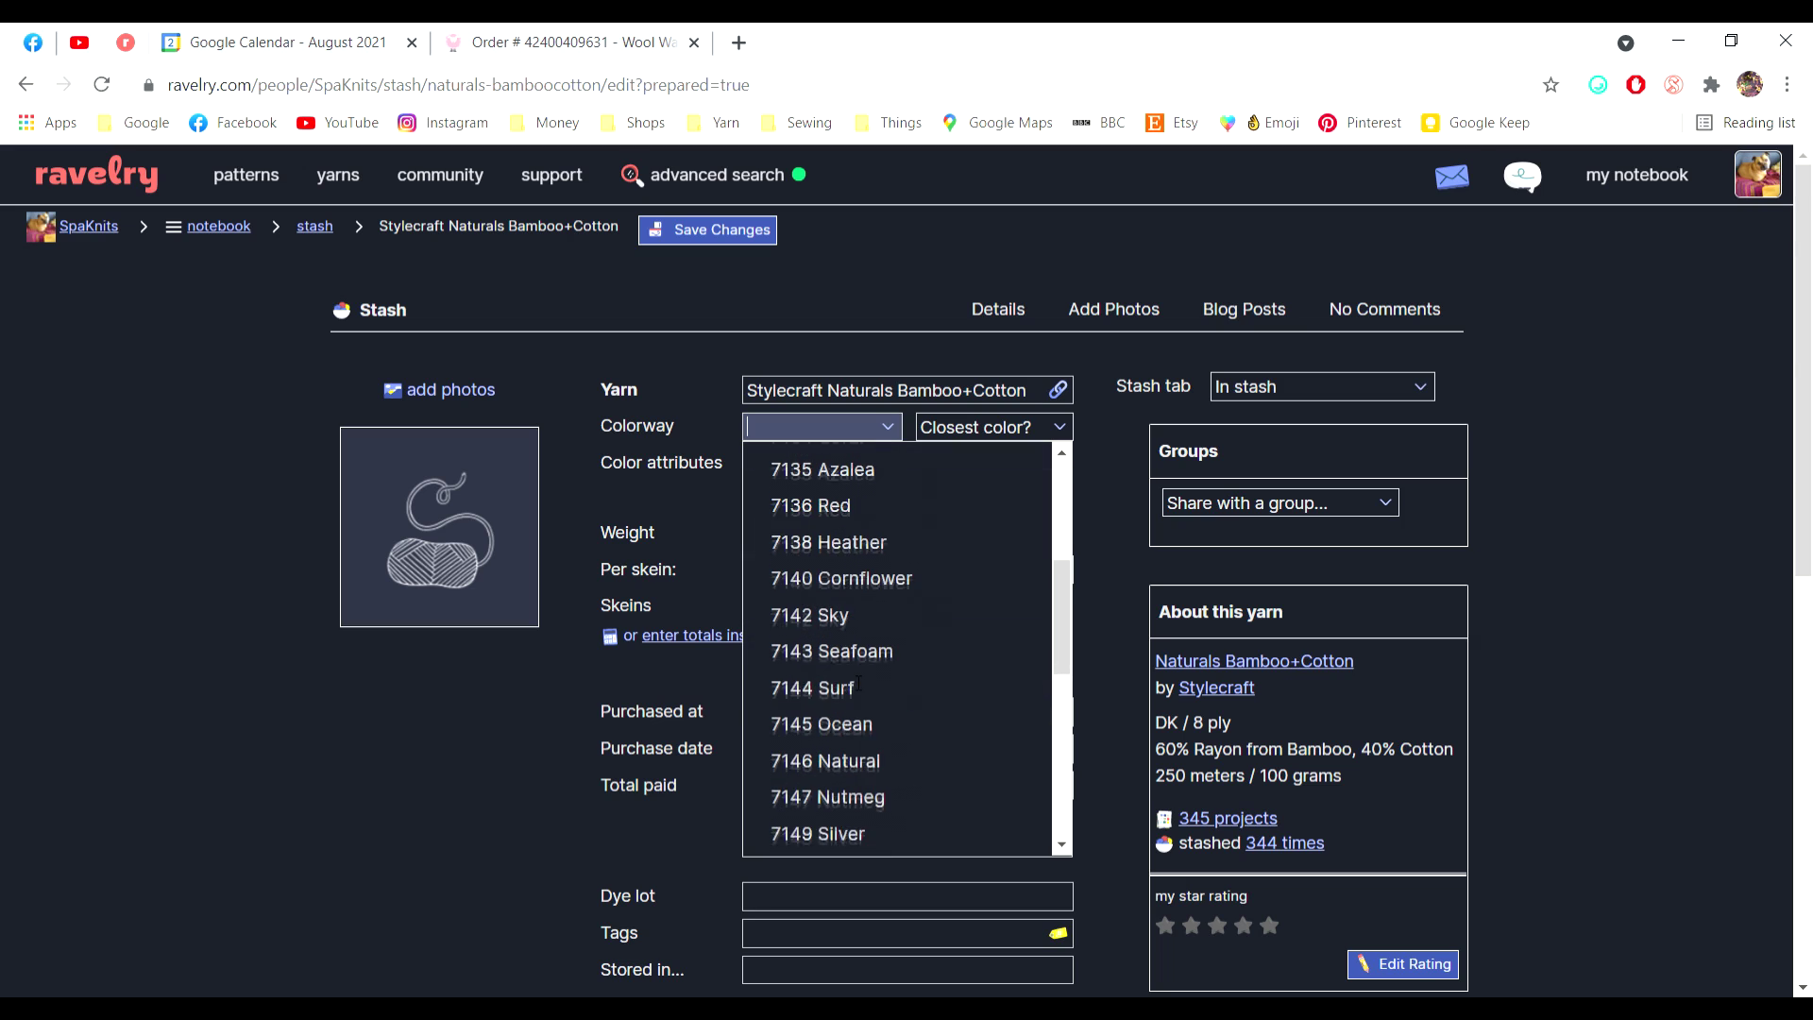
scroll(852, 680, down, 2)
scroll(848, 672, down, 2)
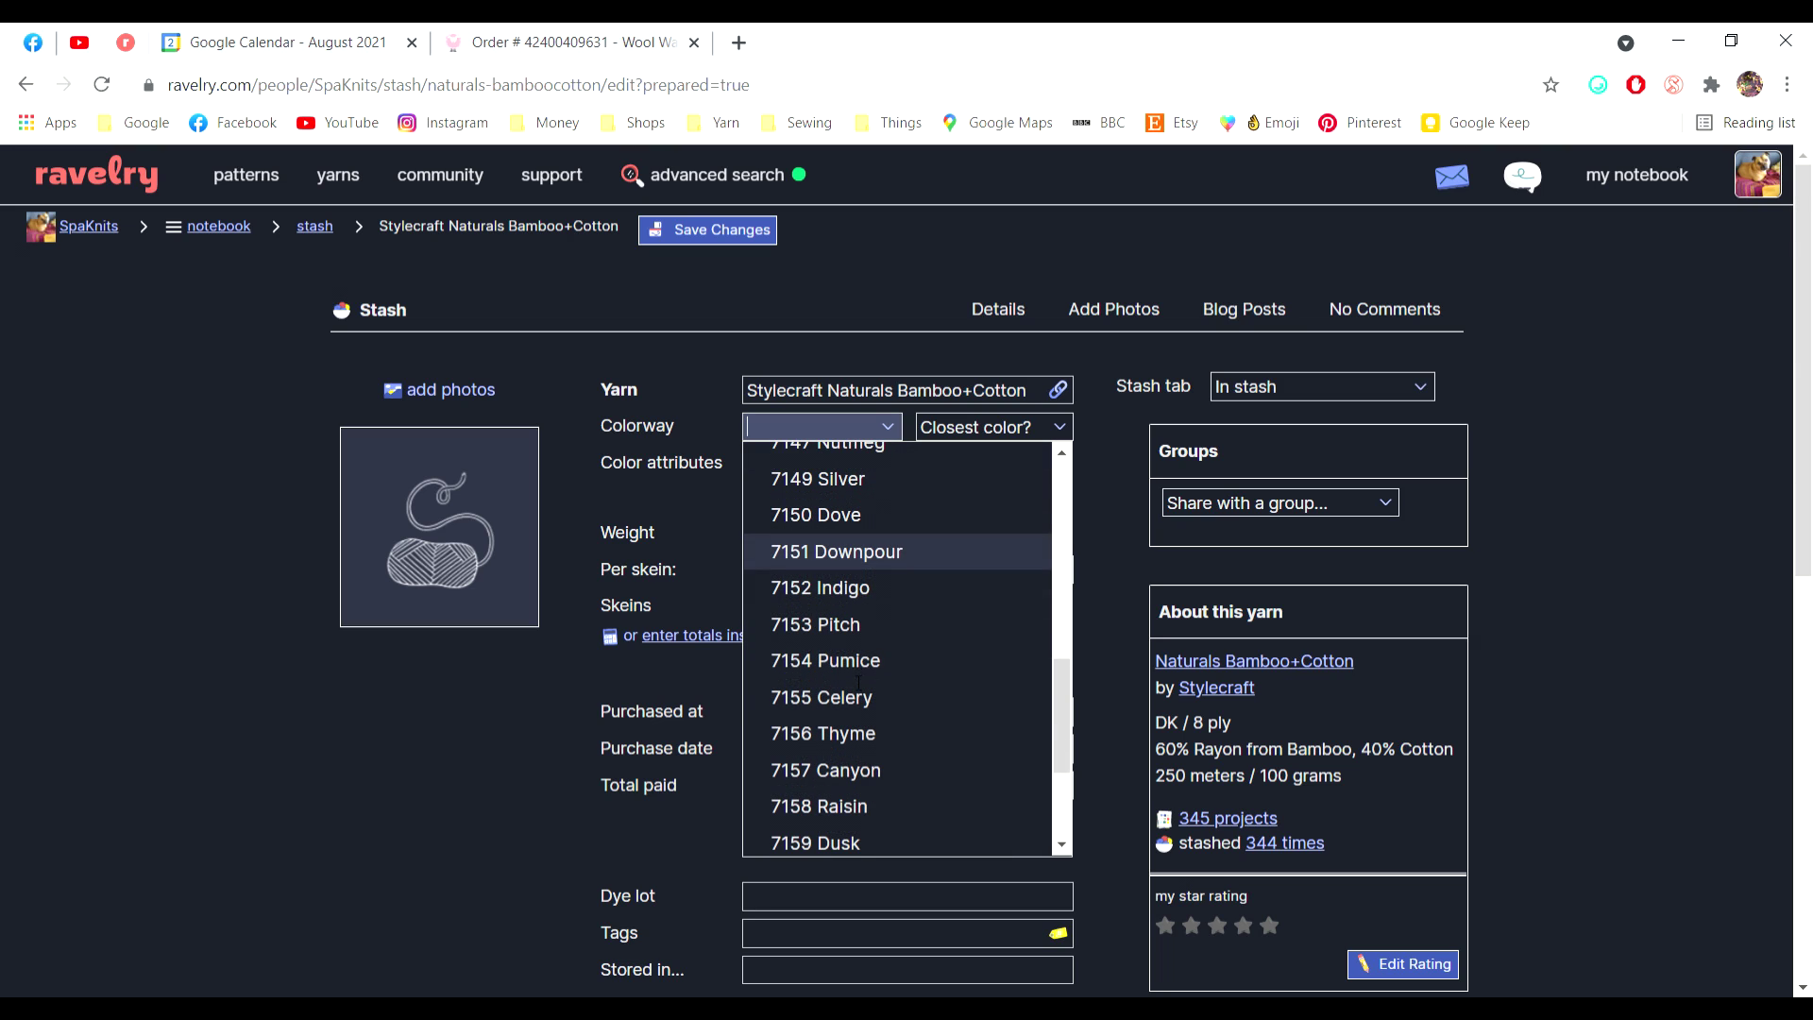
click(854, 656)
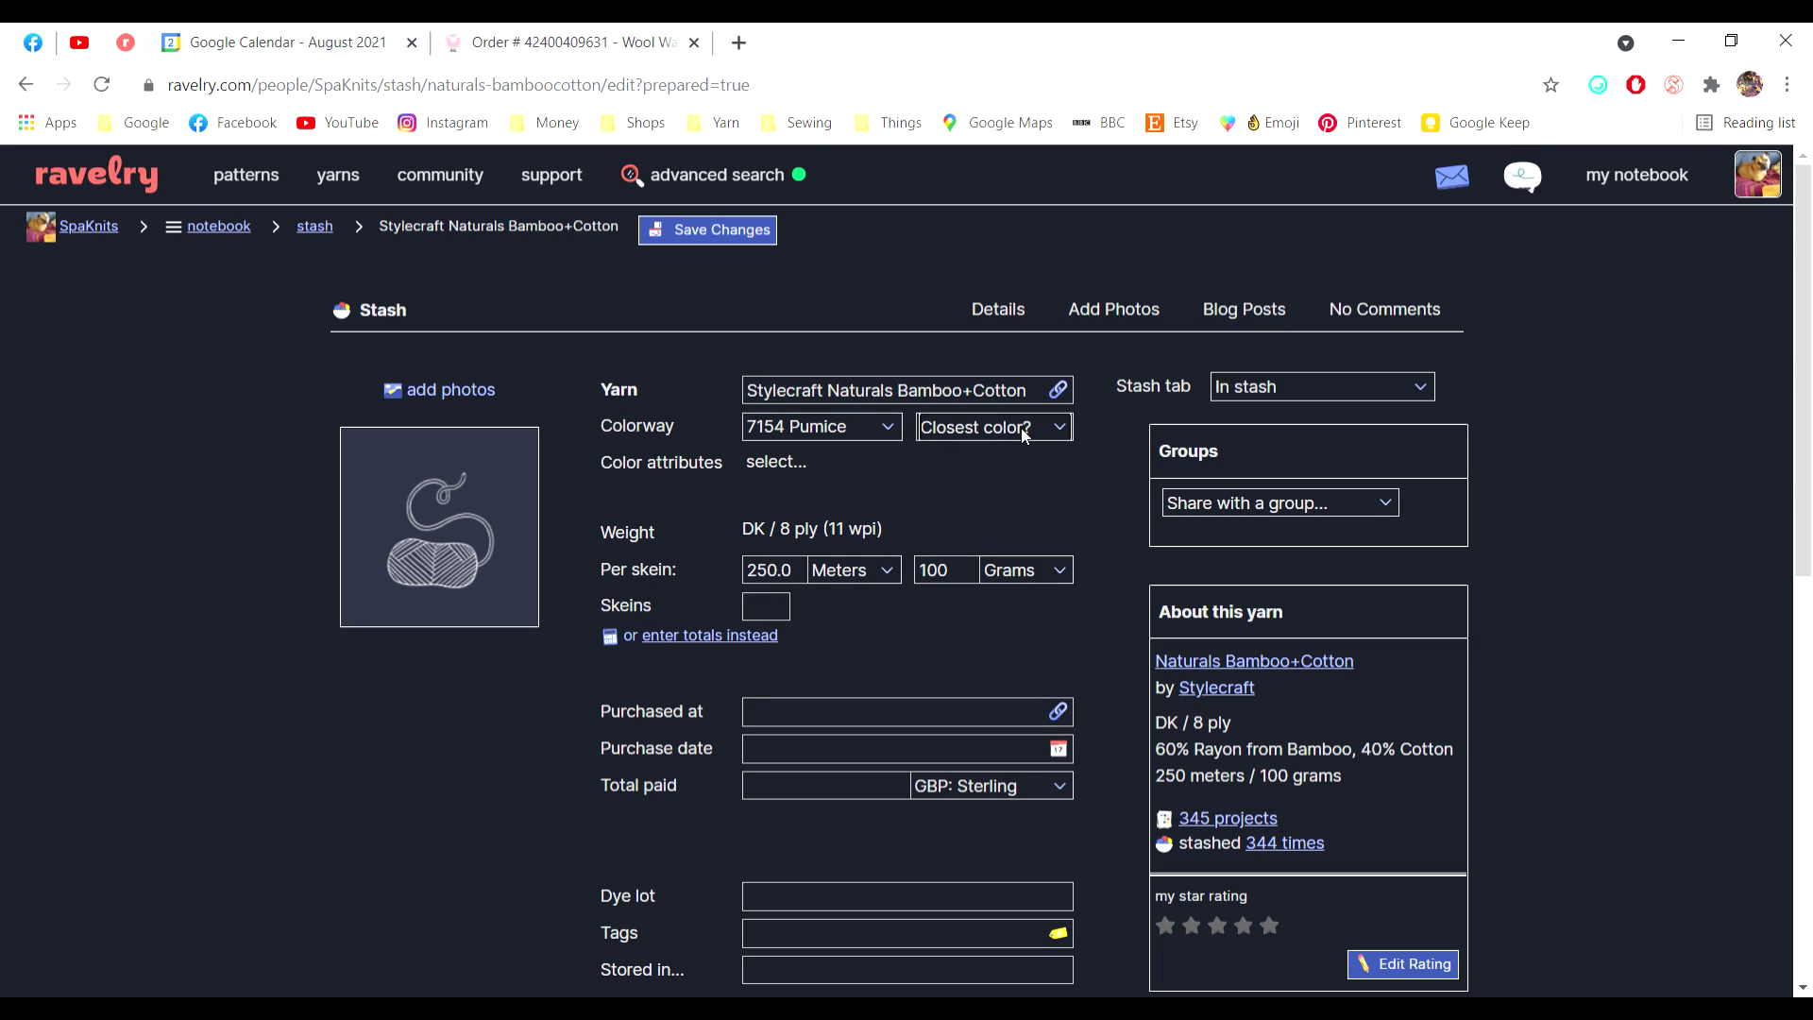
- Set the closest color to Pink and mark the yarn with the Solid color attribute
click(942, 681)
click(760, 467)
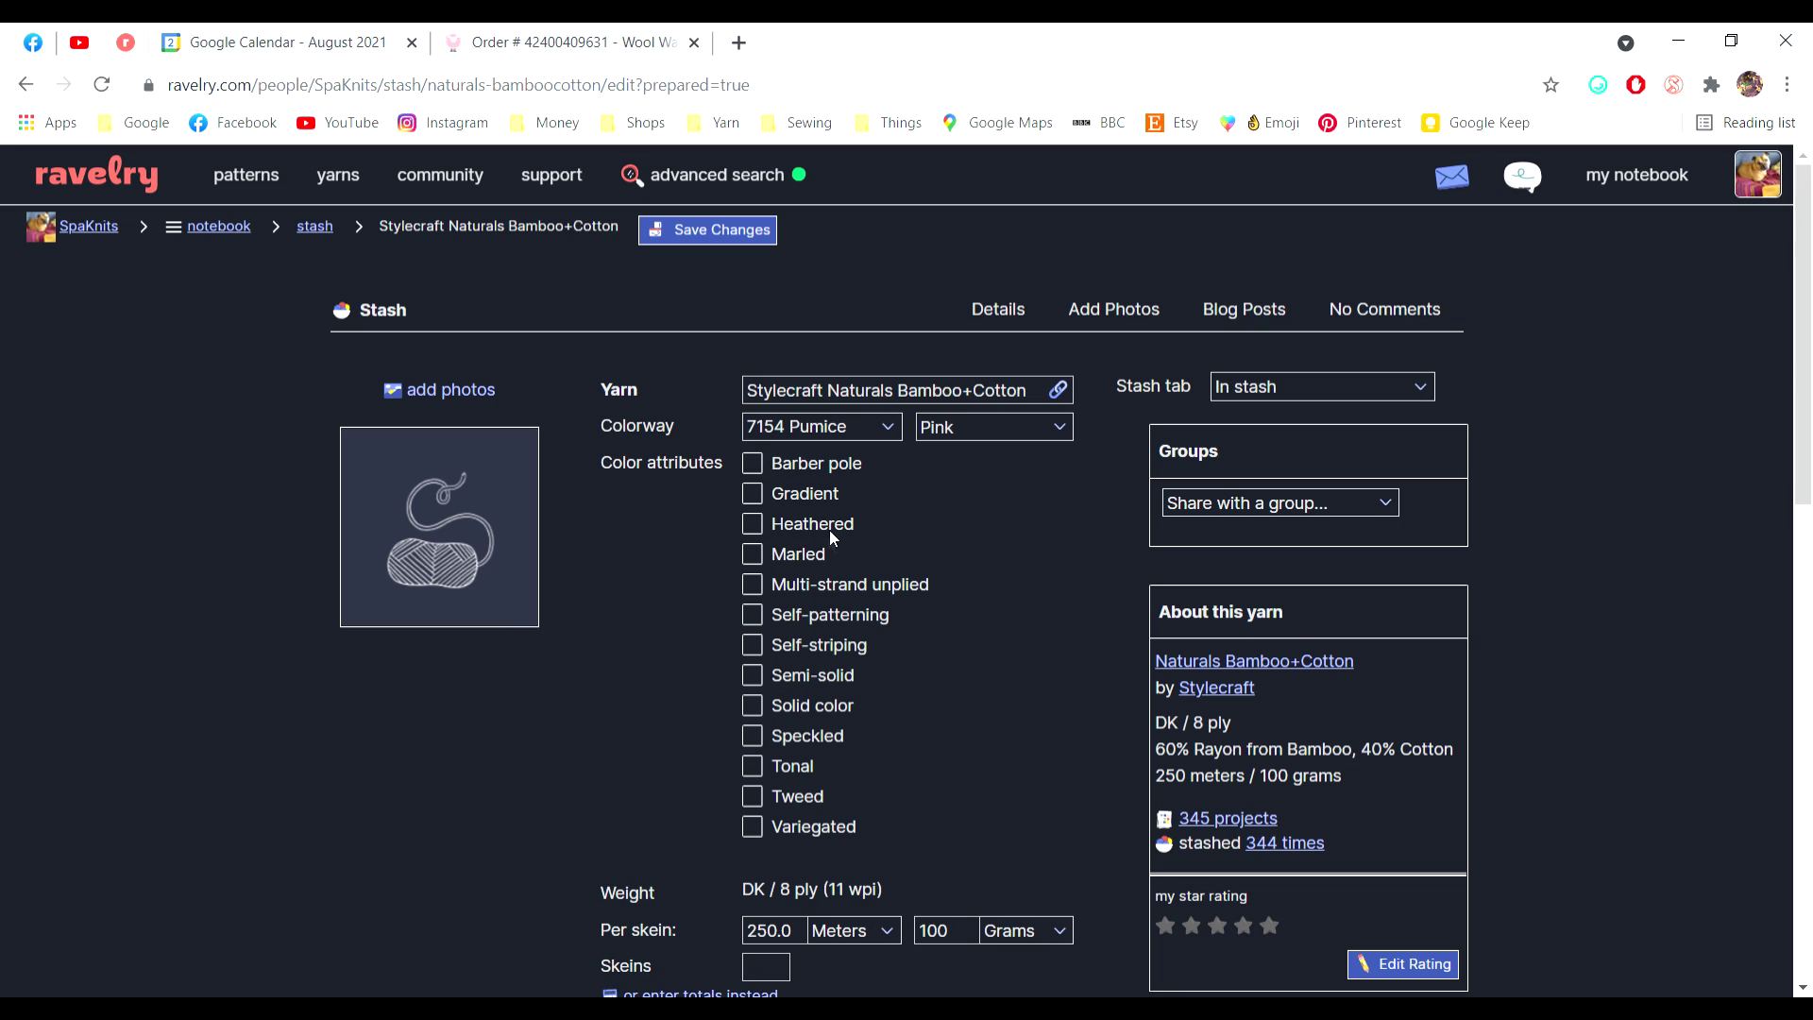
click(754, 708)
- Set the number of skeins for the Bamboo+Cotton entry to 6
scroll(982, 708, down, 6)
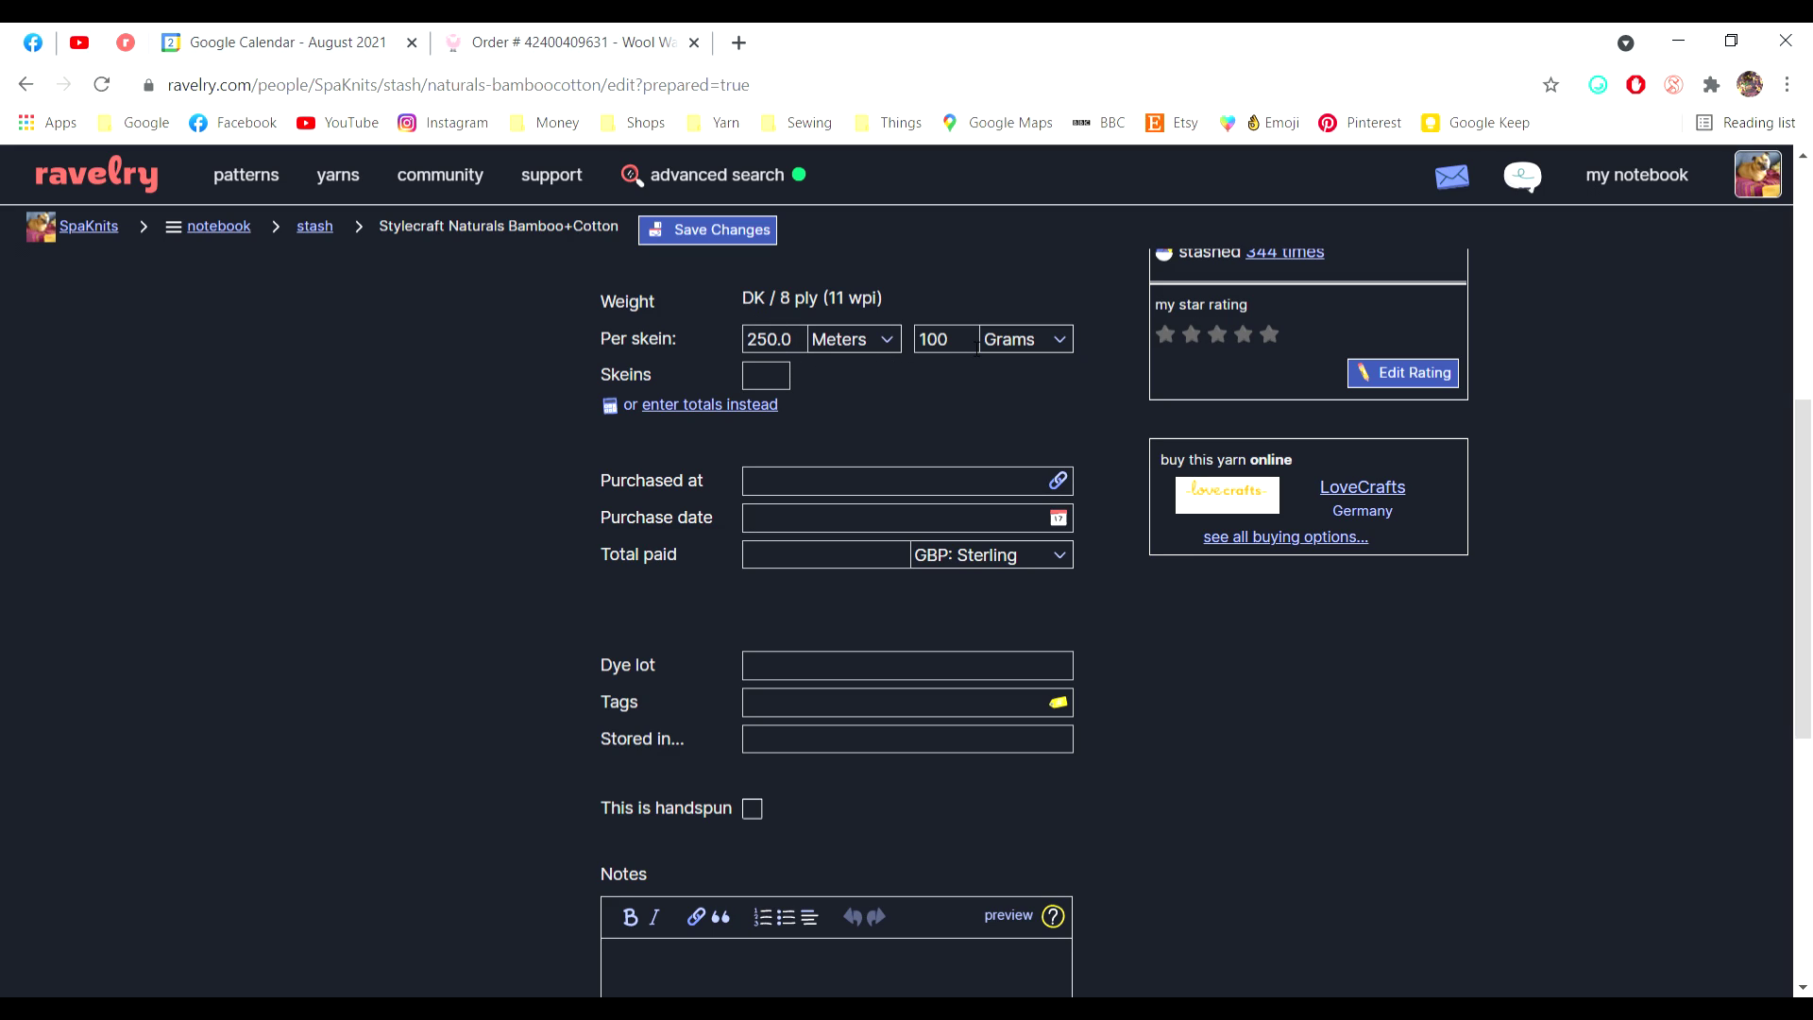
click(776, 378)
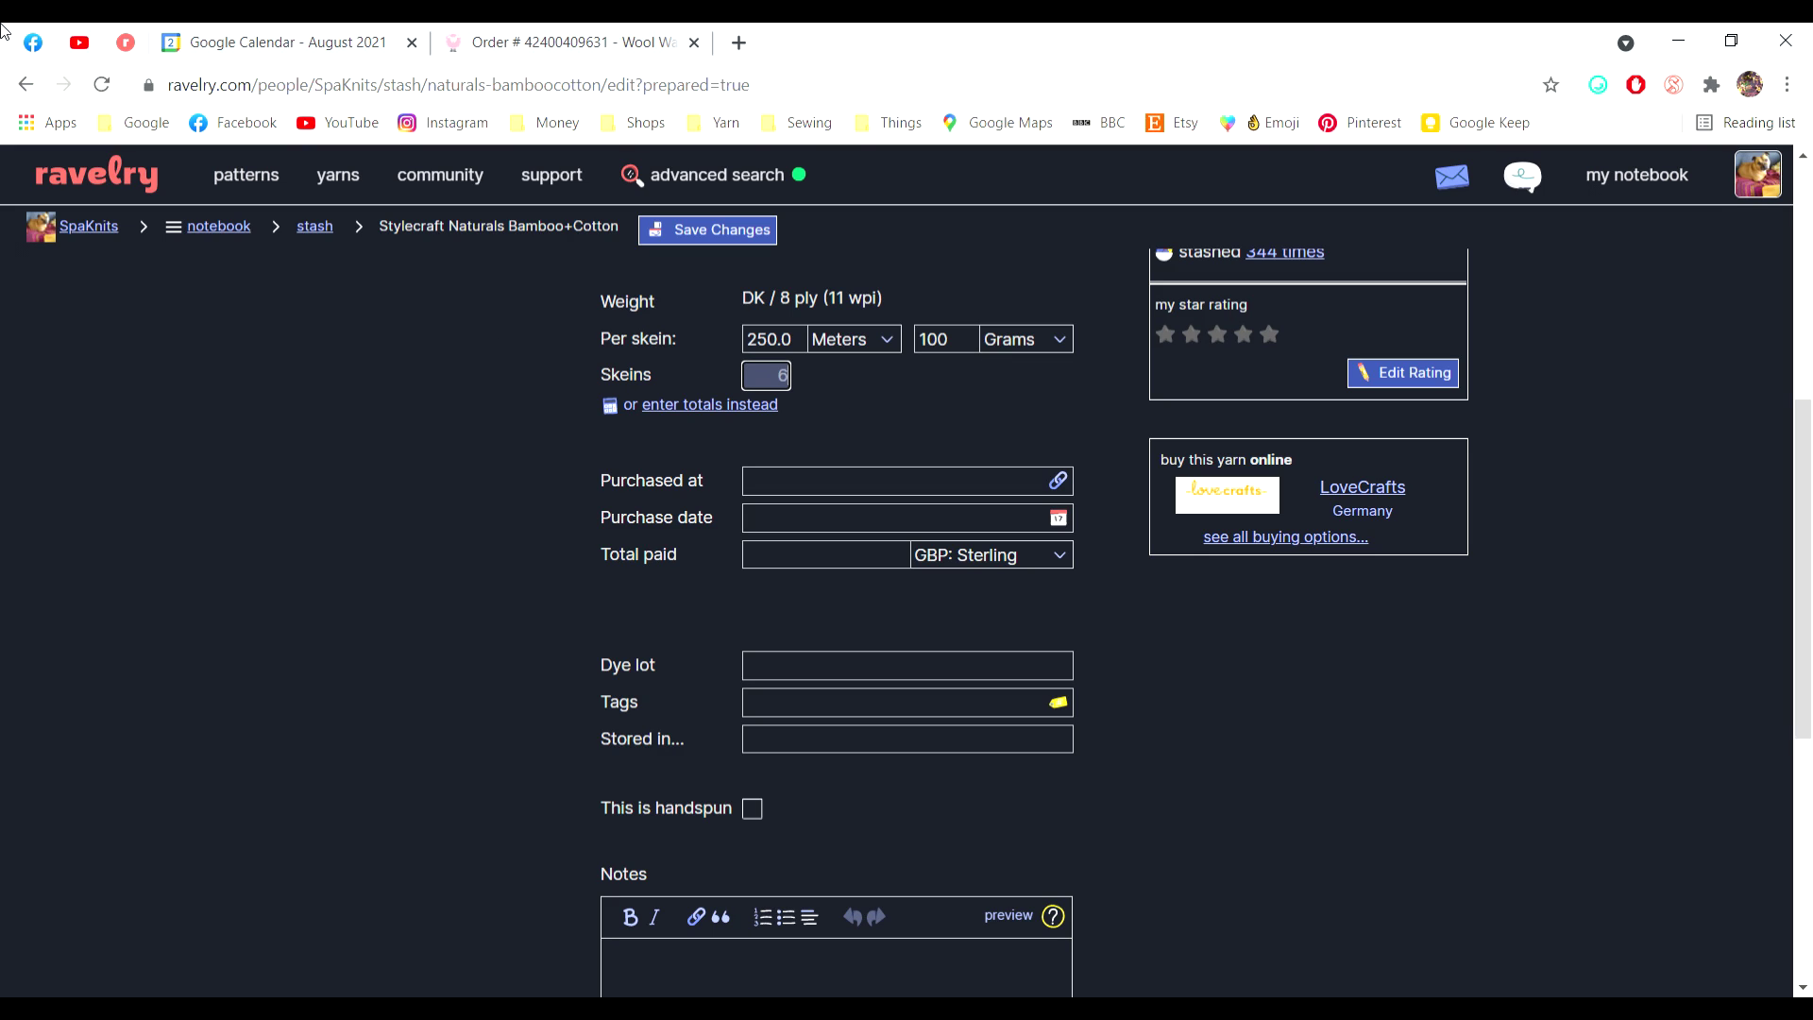
text(6)
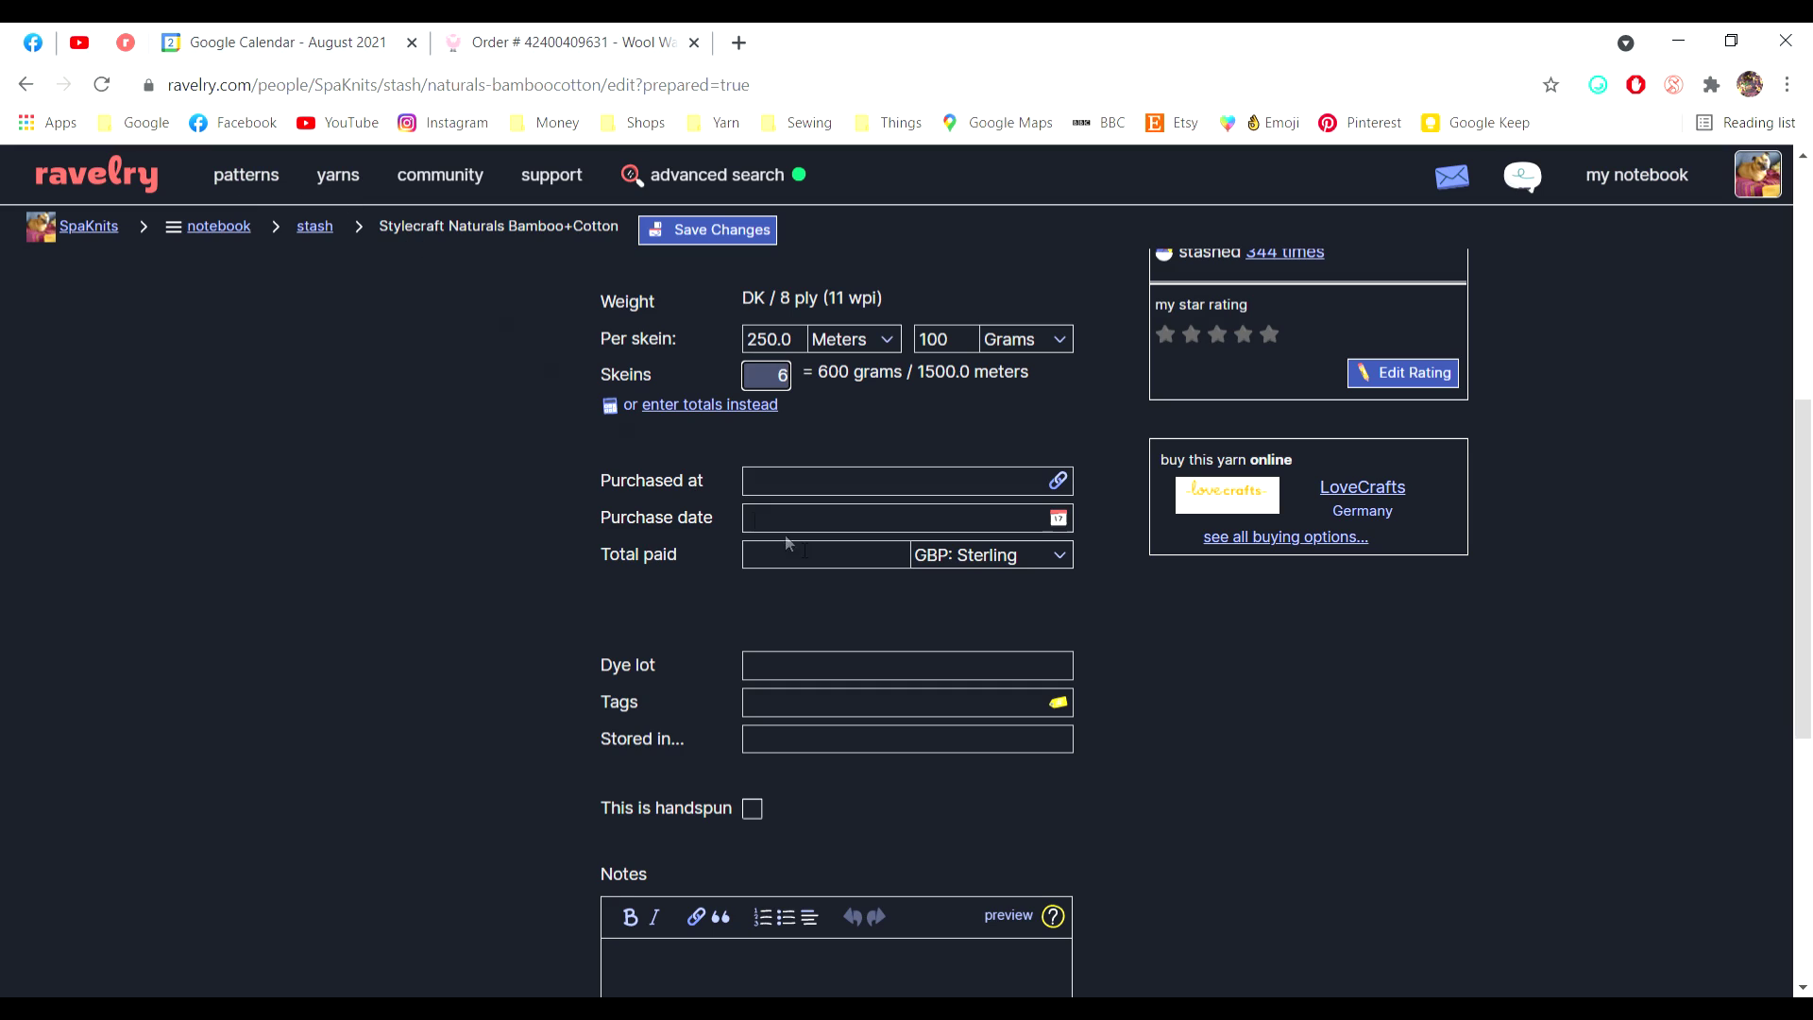
- Set the purchase place to Wool Warehouse and link it to the matching Ravelry shop in Leamington Spa, Warwickshire
click(843, 485)
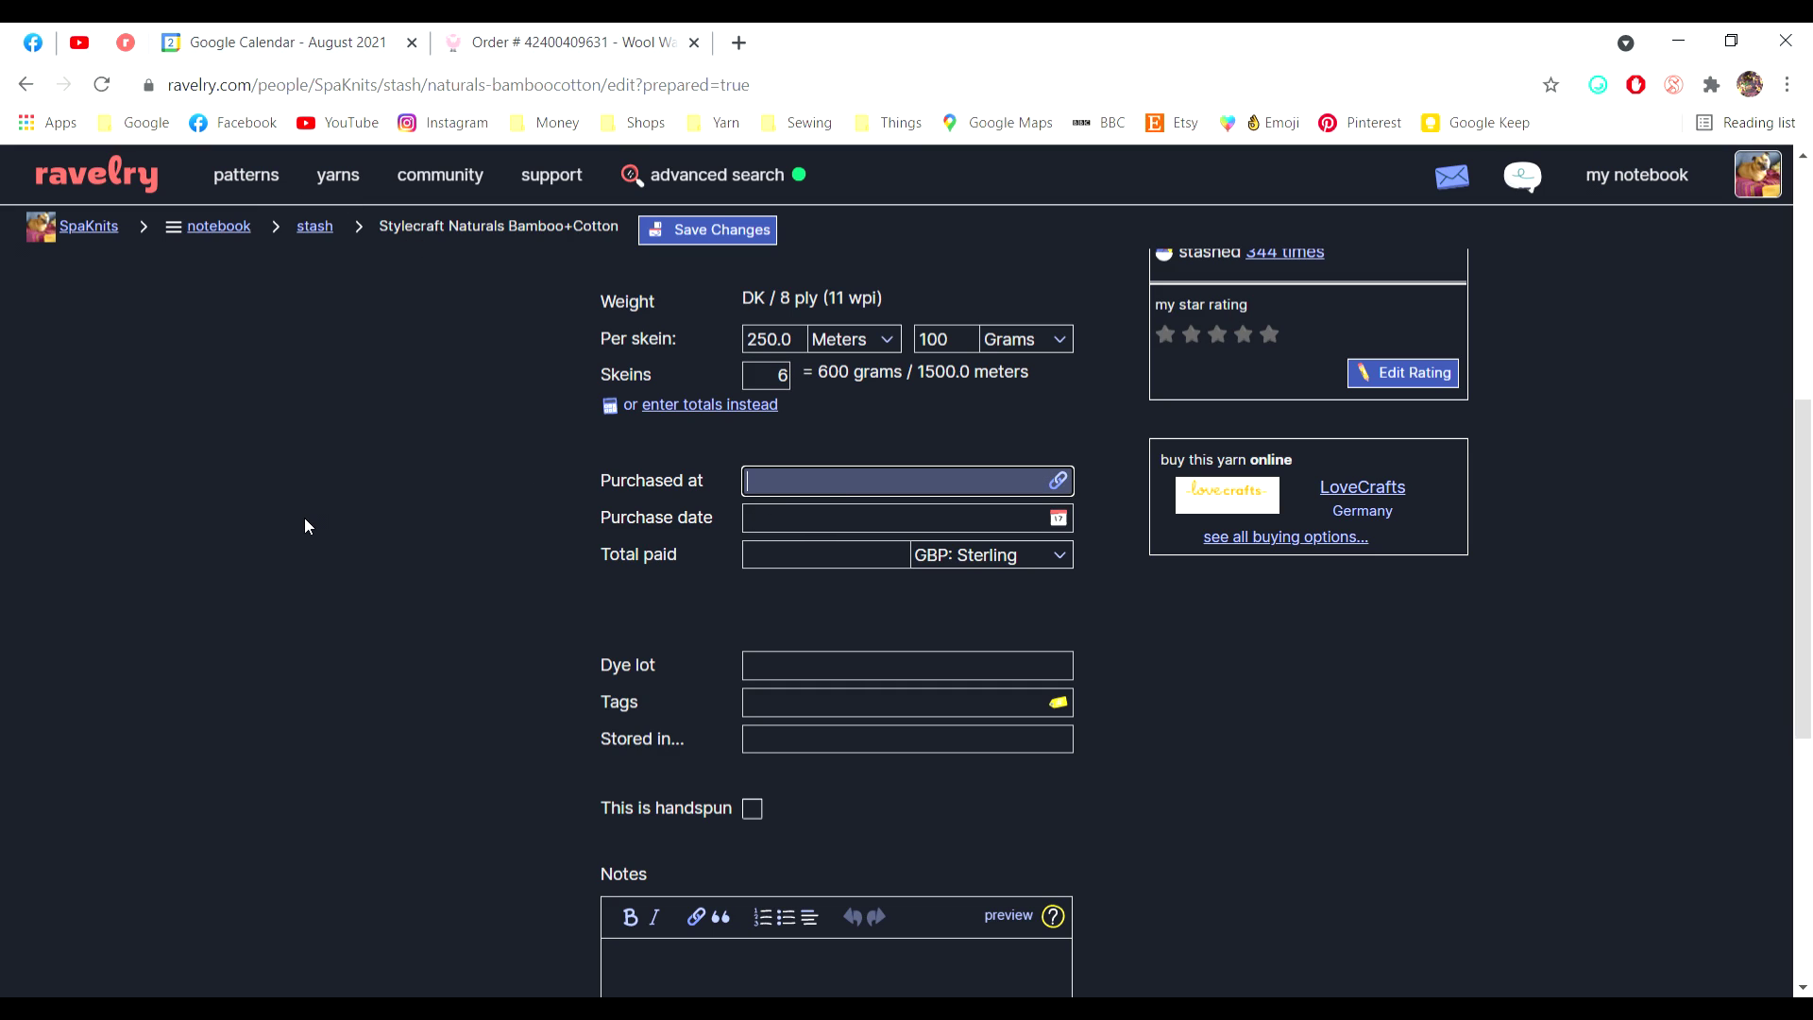
text(Wool Warehouse)
click(1058, 481)
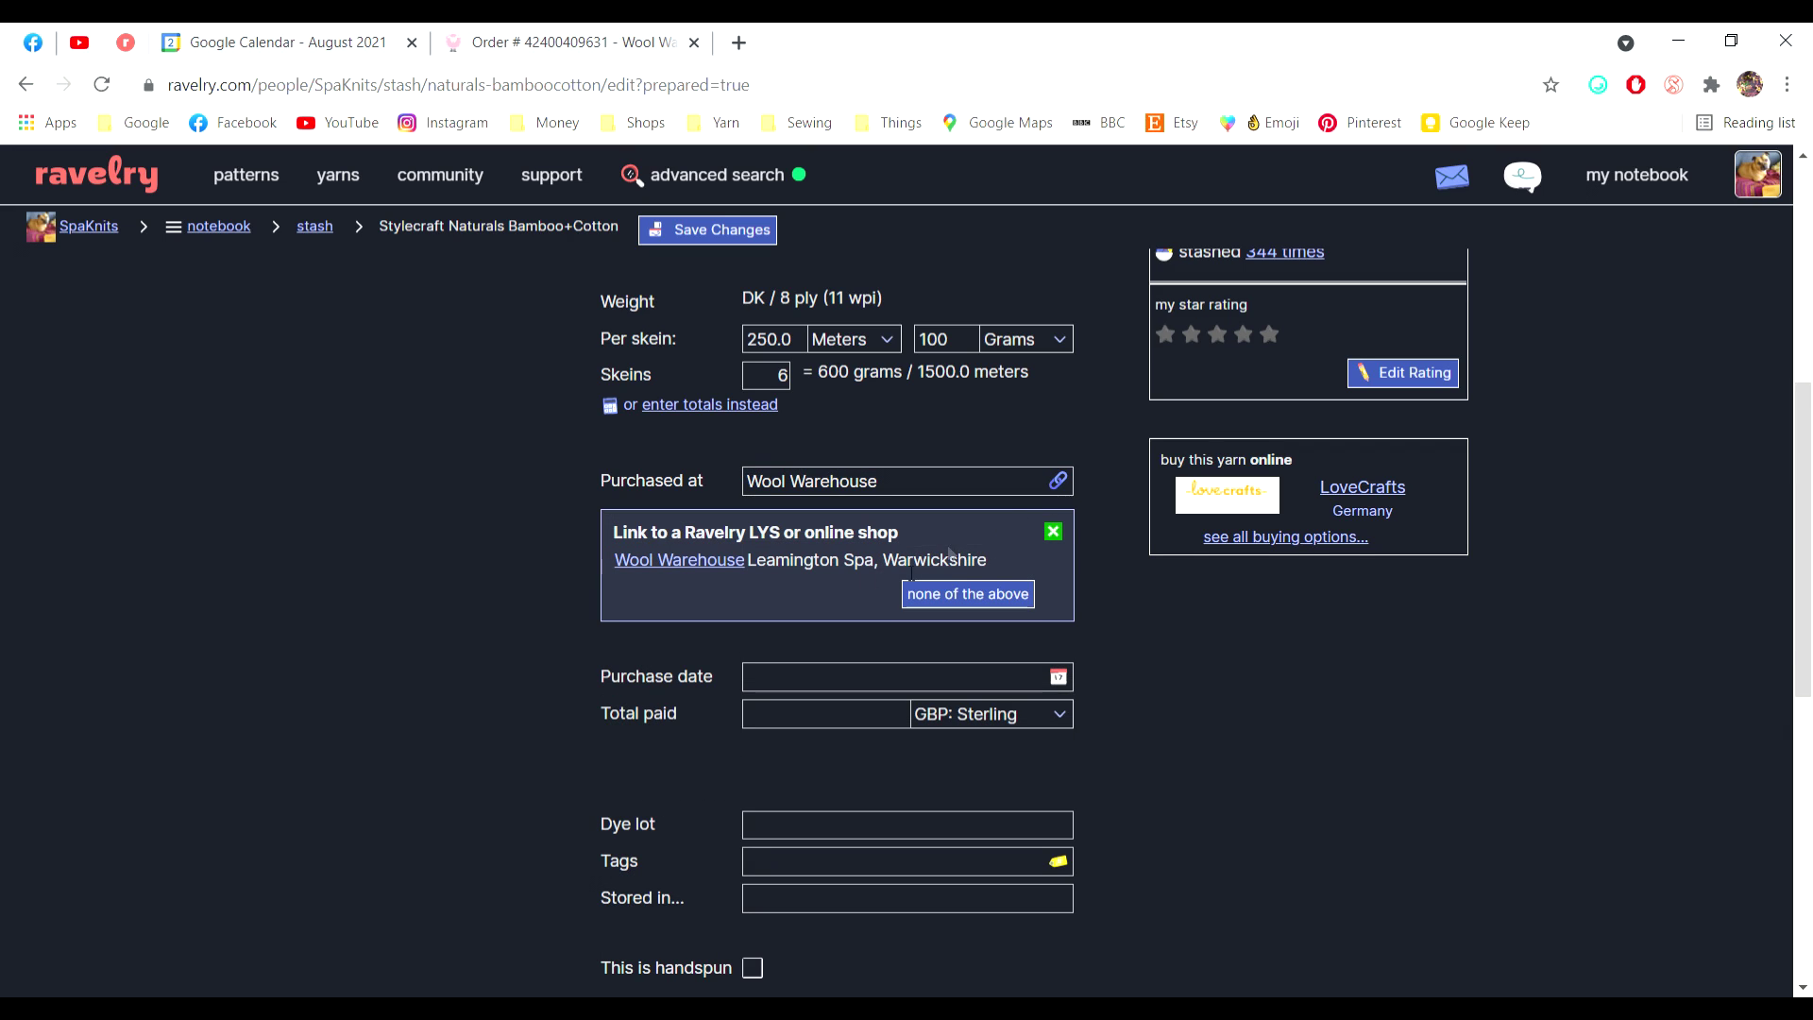
click(665, 560)
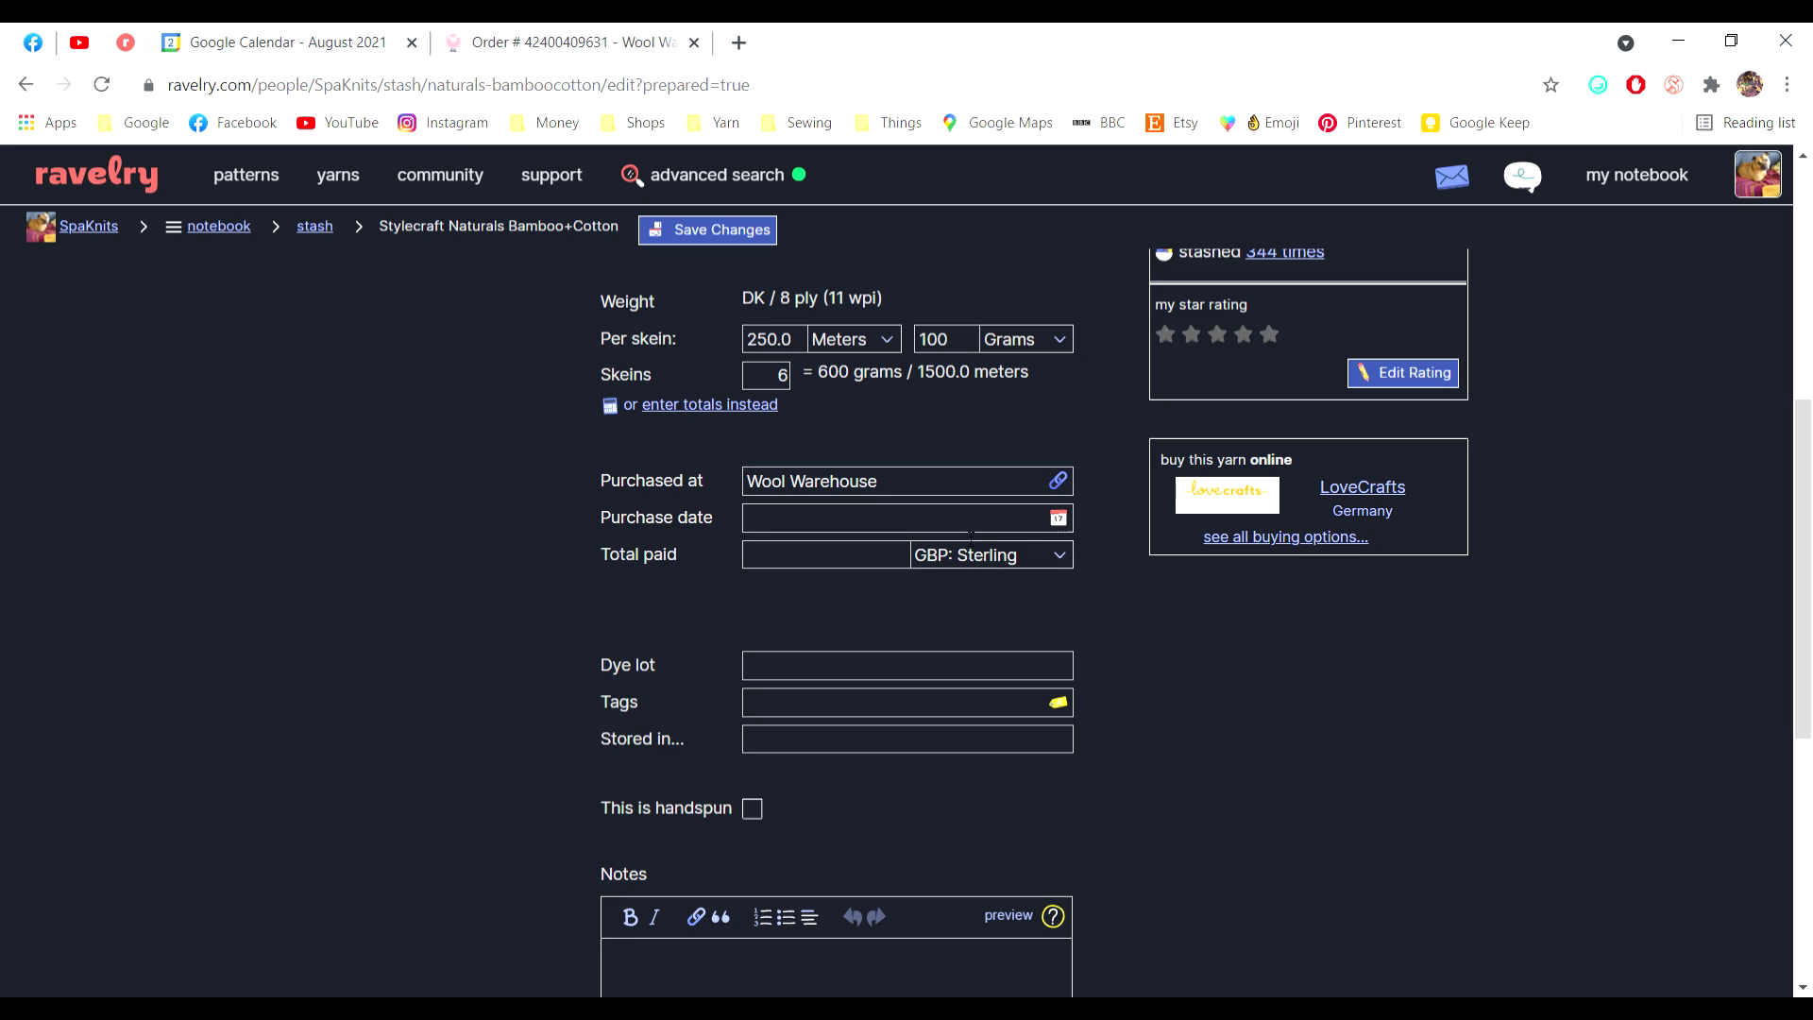
- Set the purchase date of the Bamboo+Cotton entry to June 15, 2021
click(1060, 521)
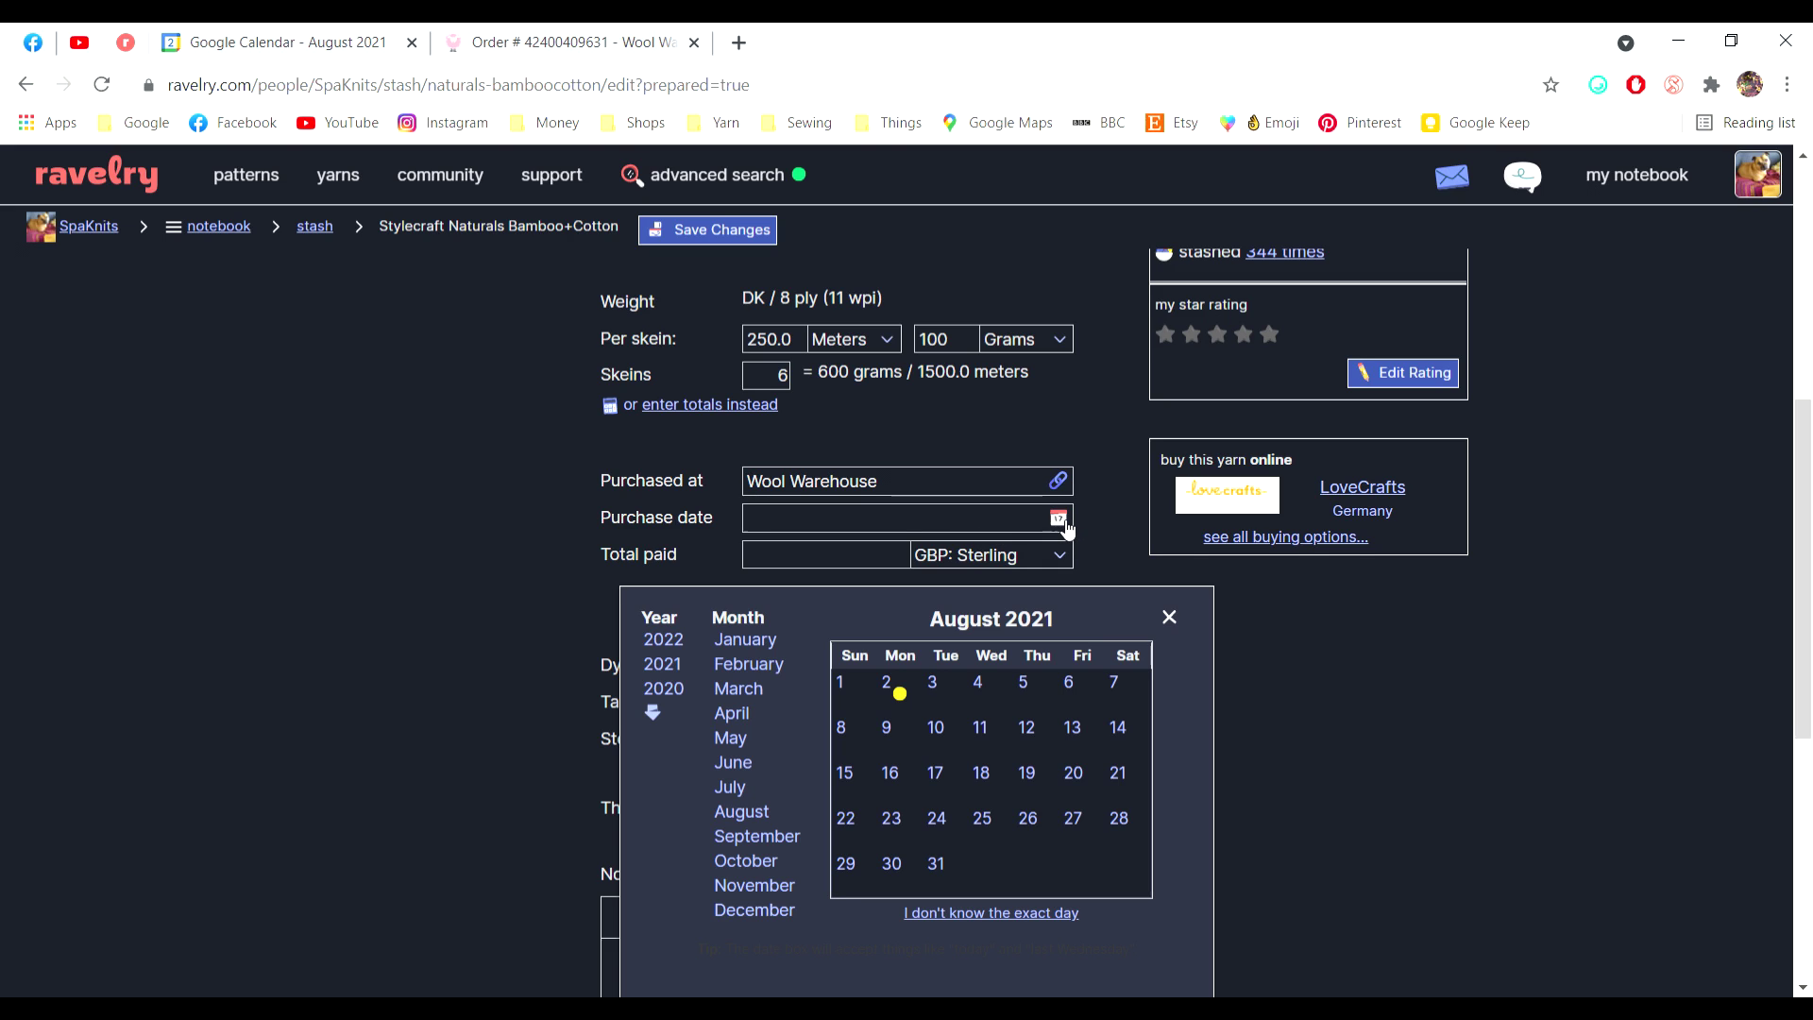
click(736, 773)
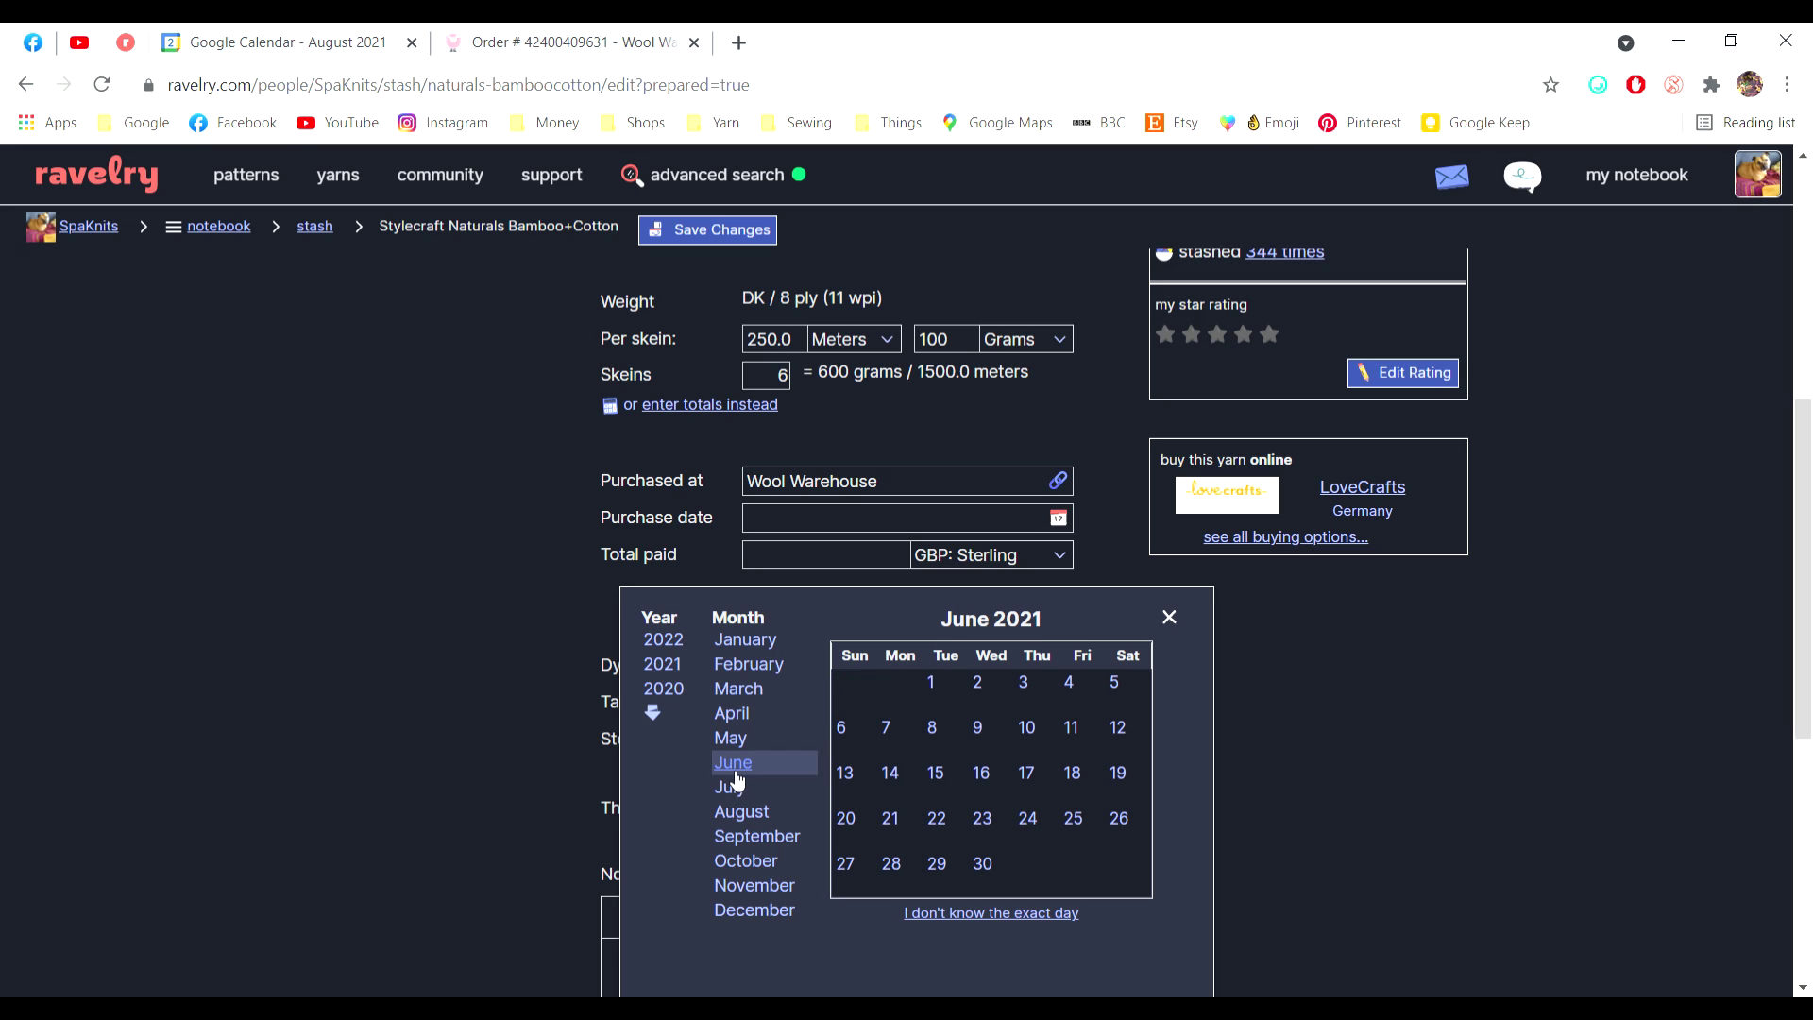
click(937, 774)
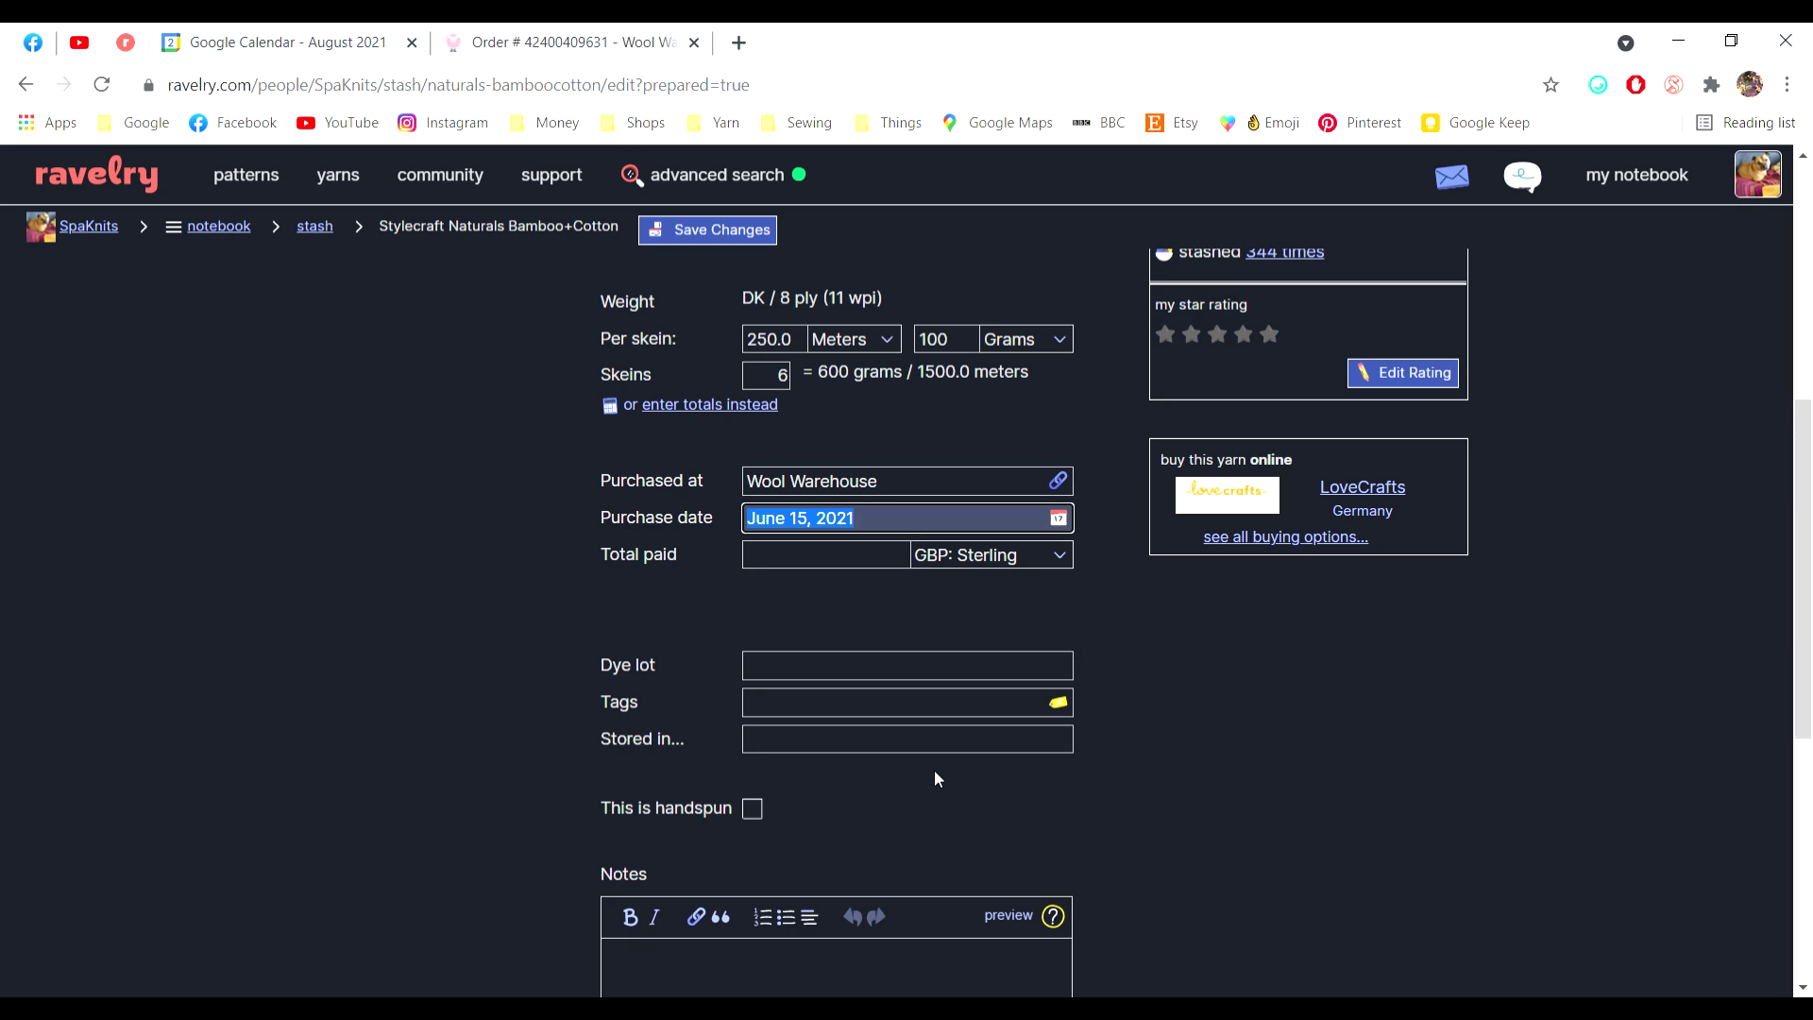
- Enter 26.94 pounds sterling as the total paid for the Bamboo+Cotton yarn
click(788, 565)
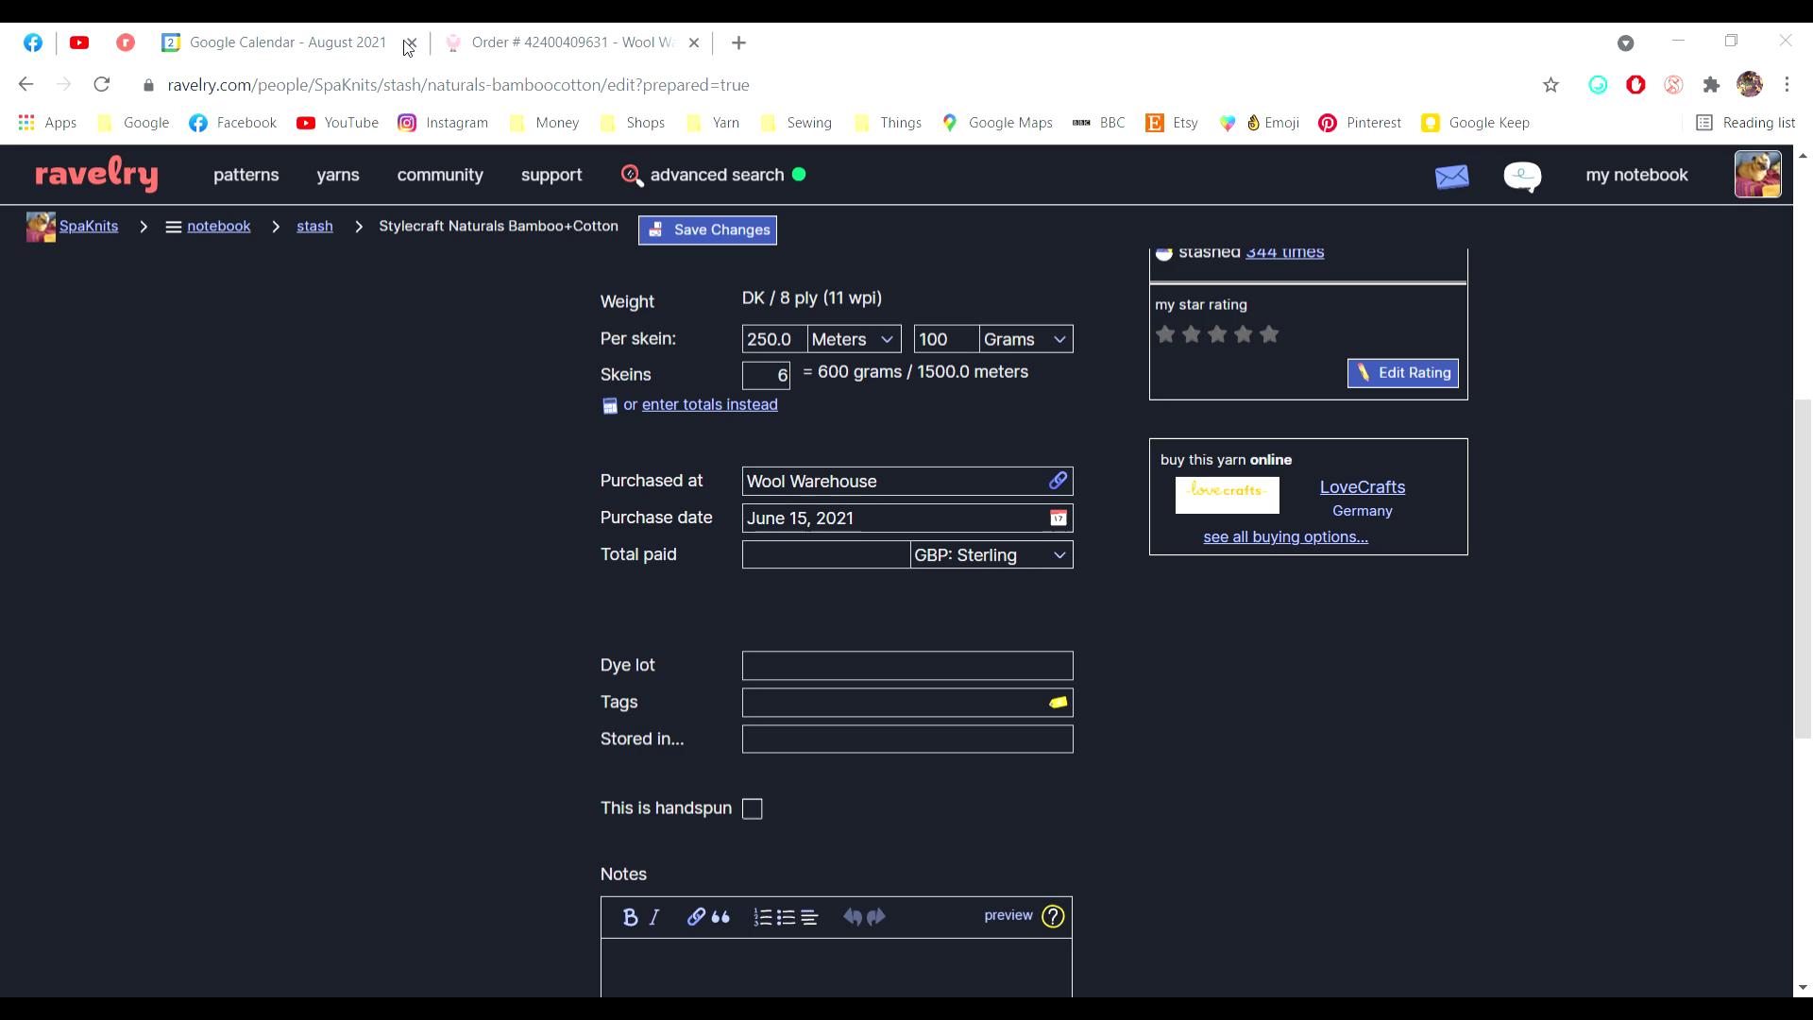
click(802, 565)
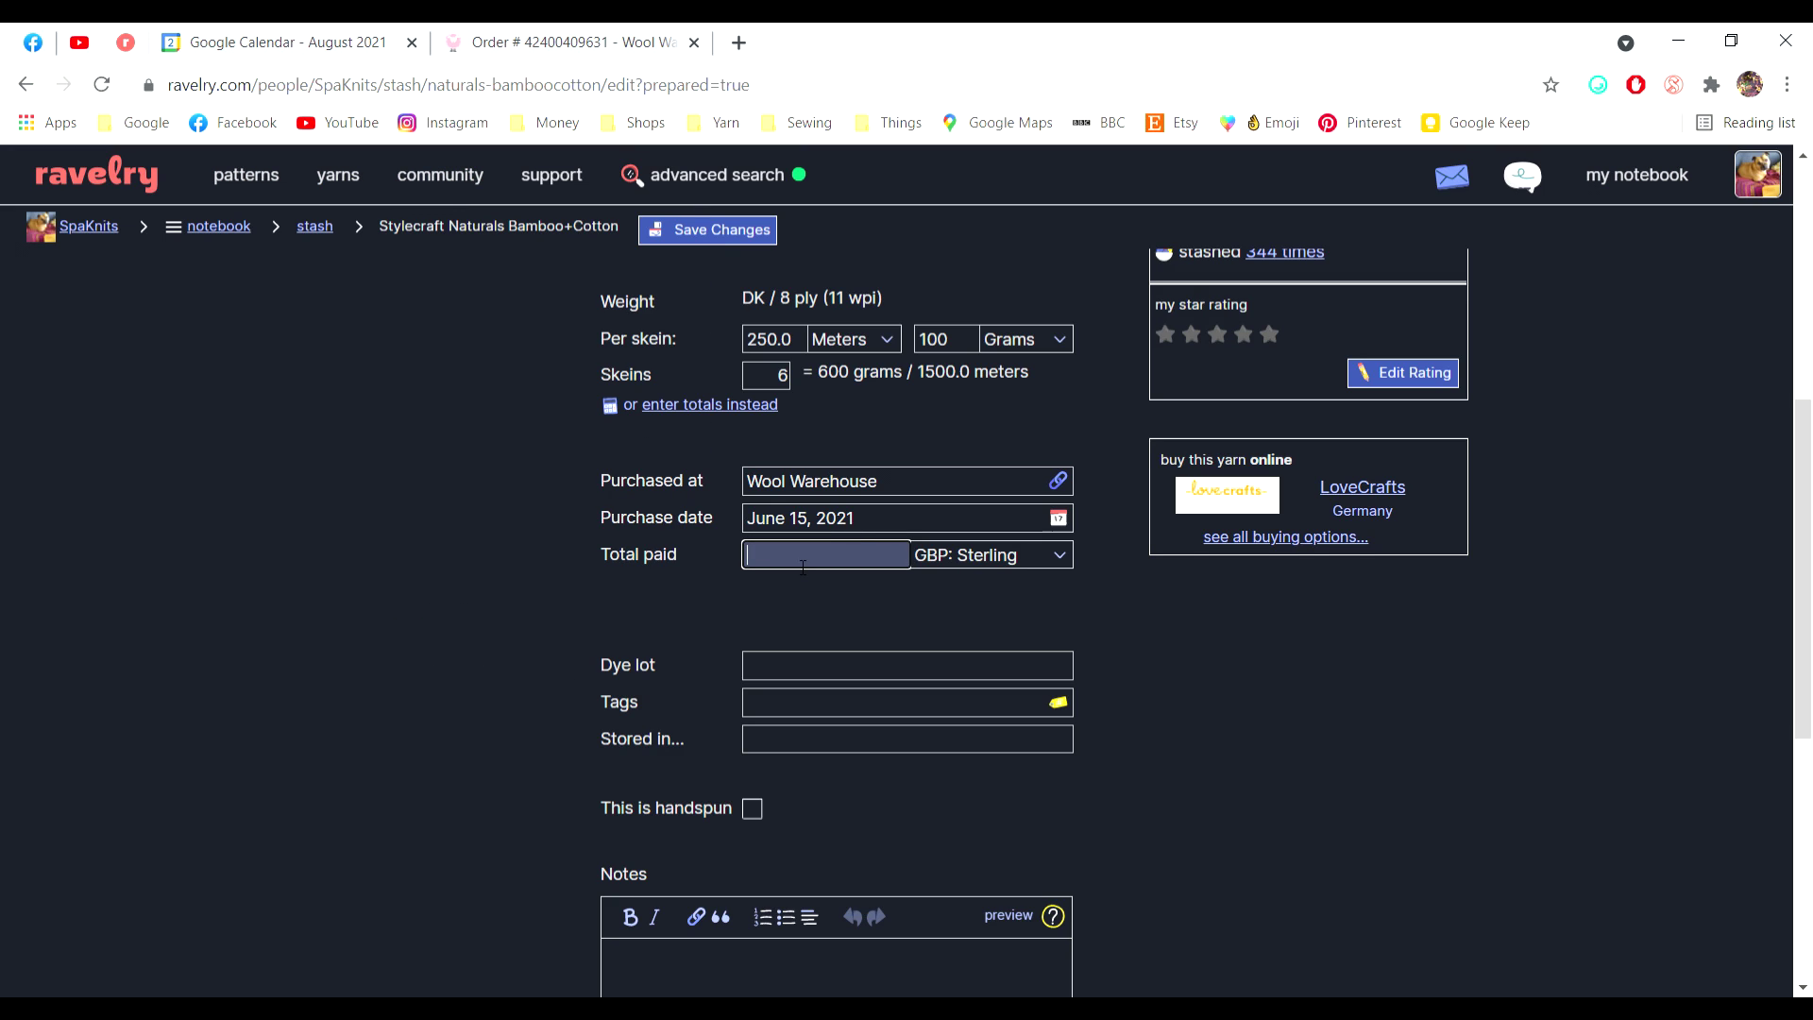
text(26.94)
click(1190, 647)
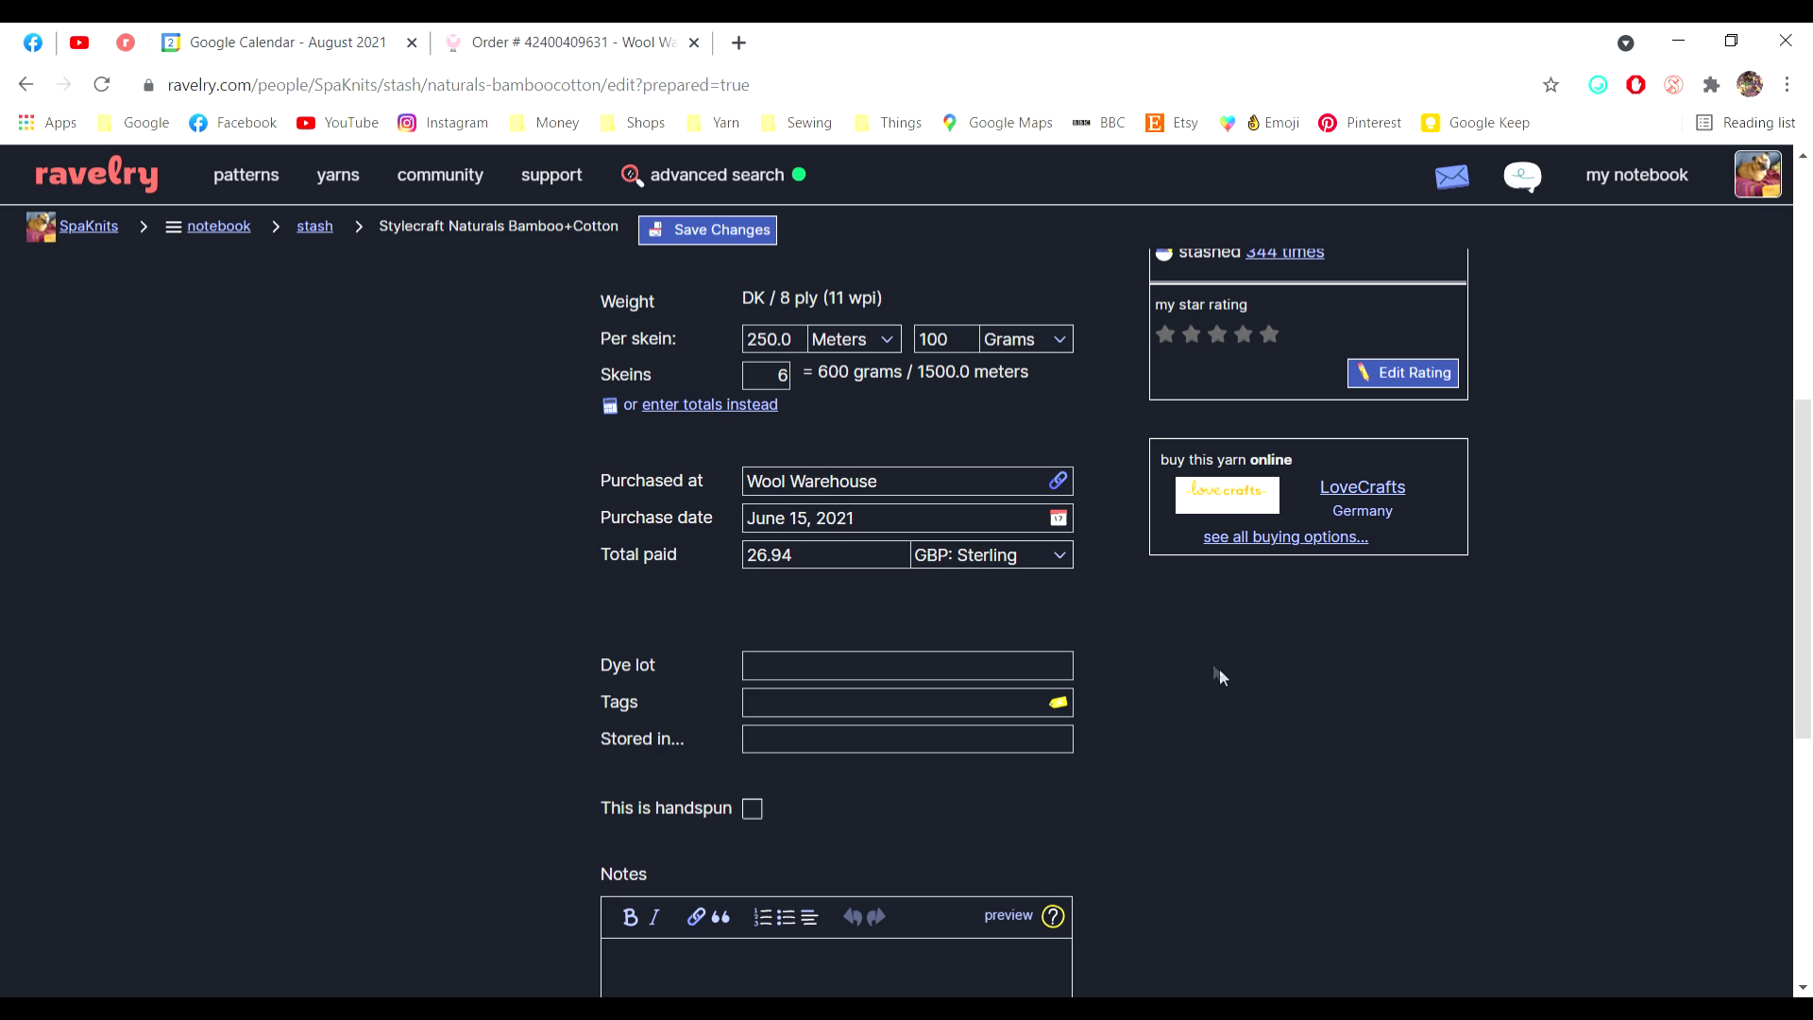
- Upload the two Bamboo+Cotton yarn photos from the computer to the stash entry
scroll(1187, 701, down, 4)
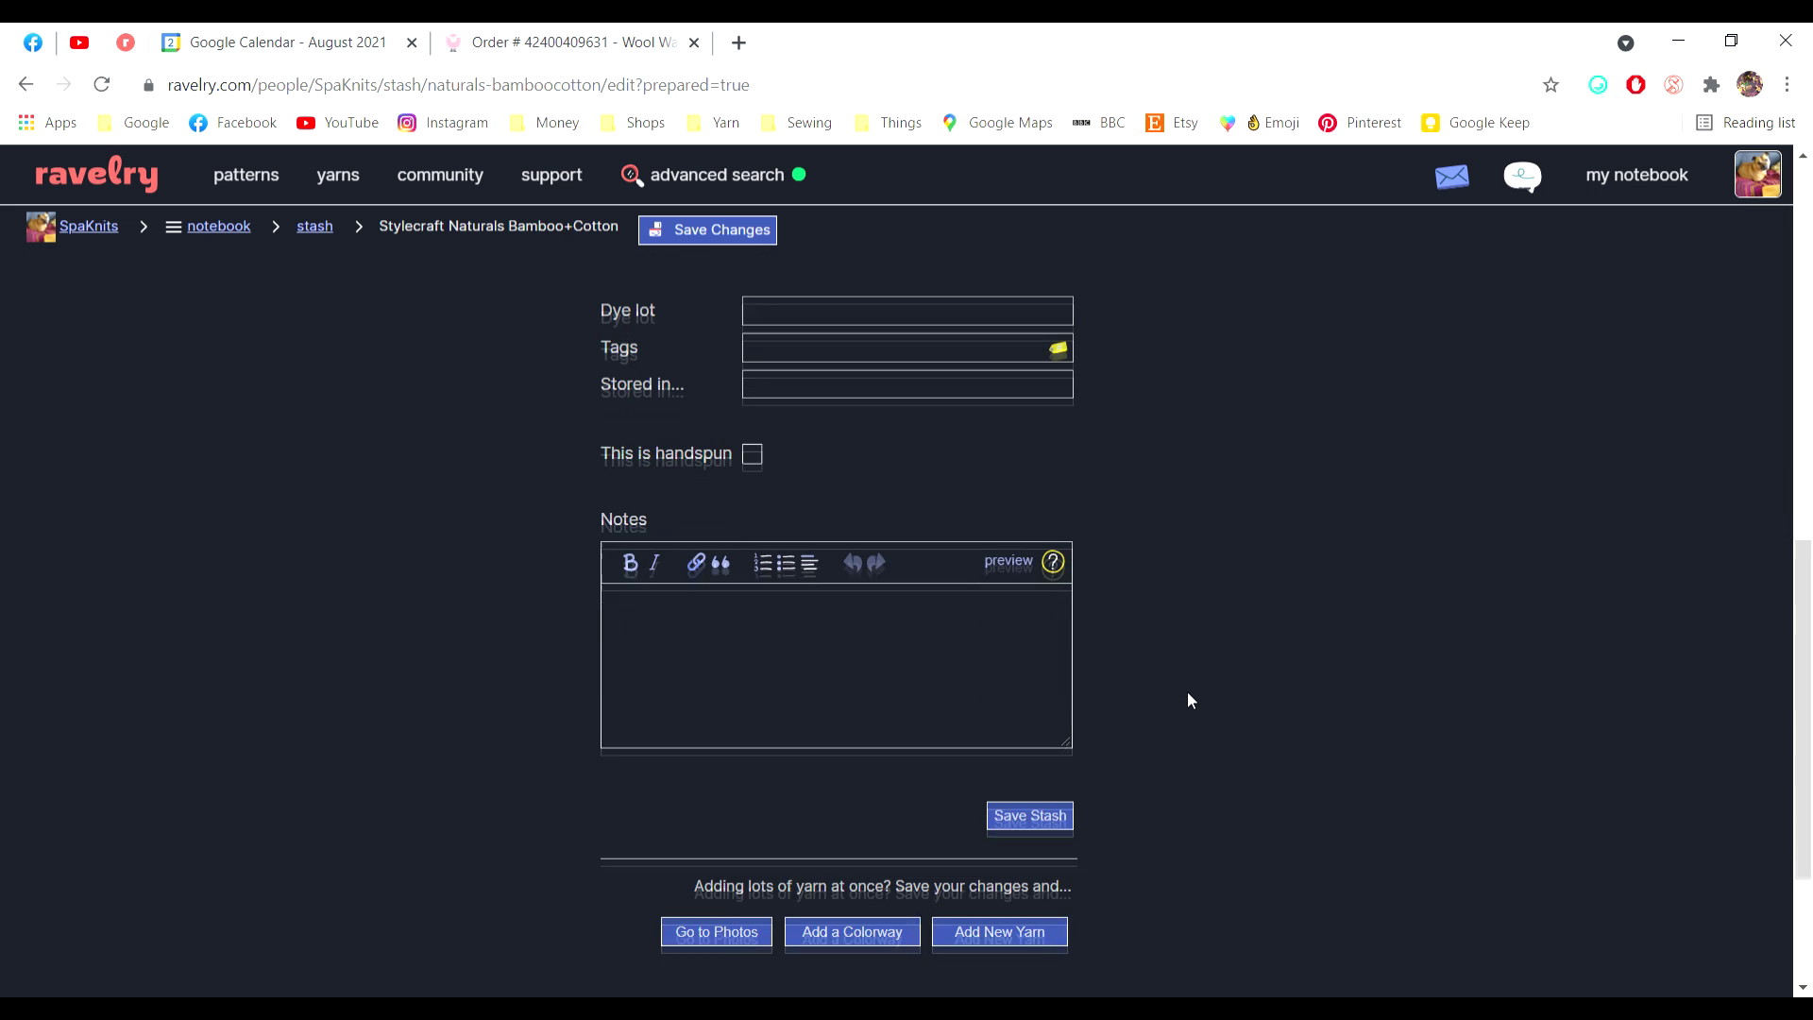
scroll(1187, 701, up, 1)
scroll(1188, 701, up, 4)
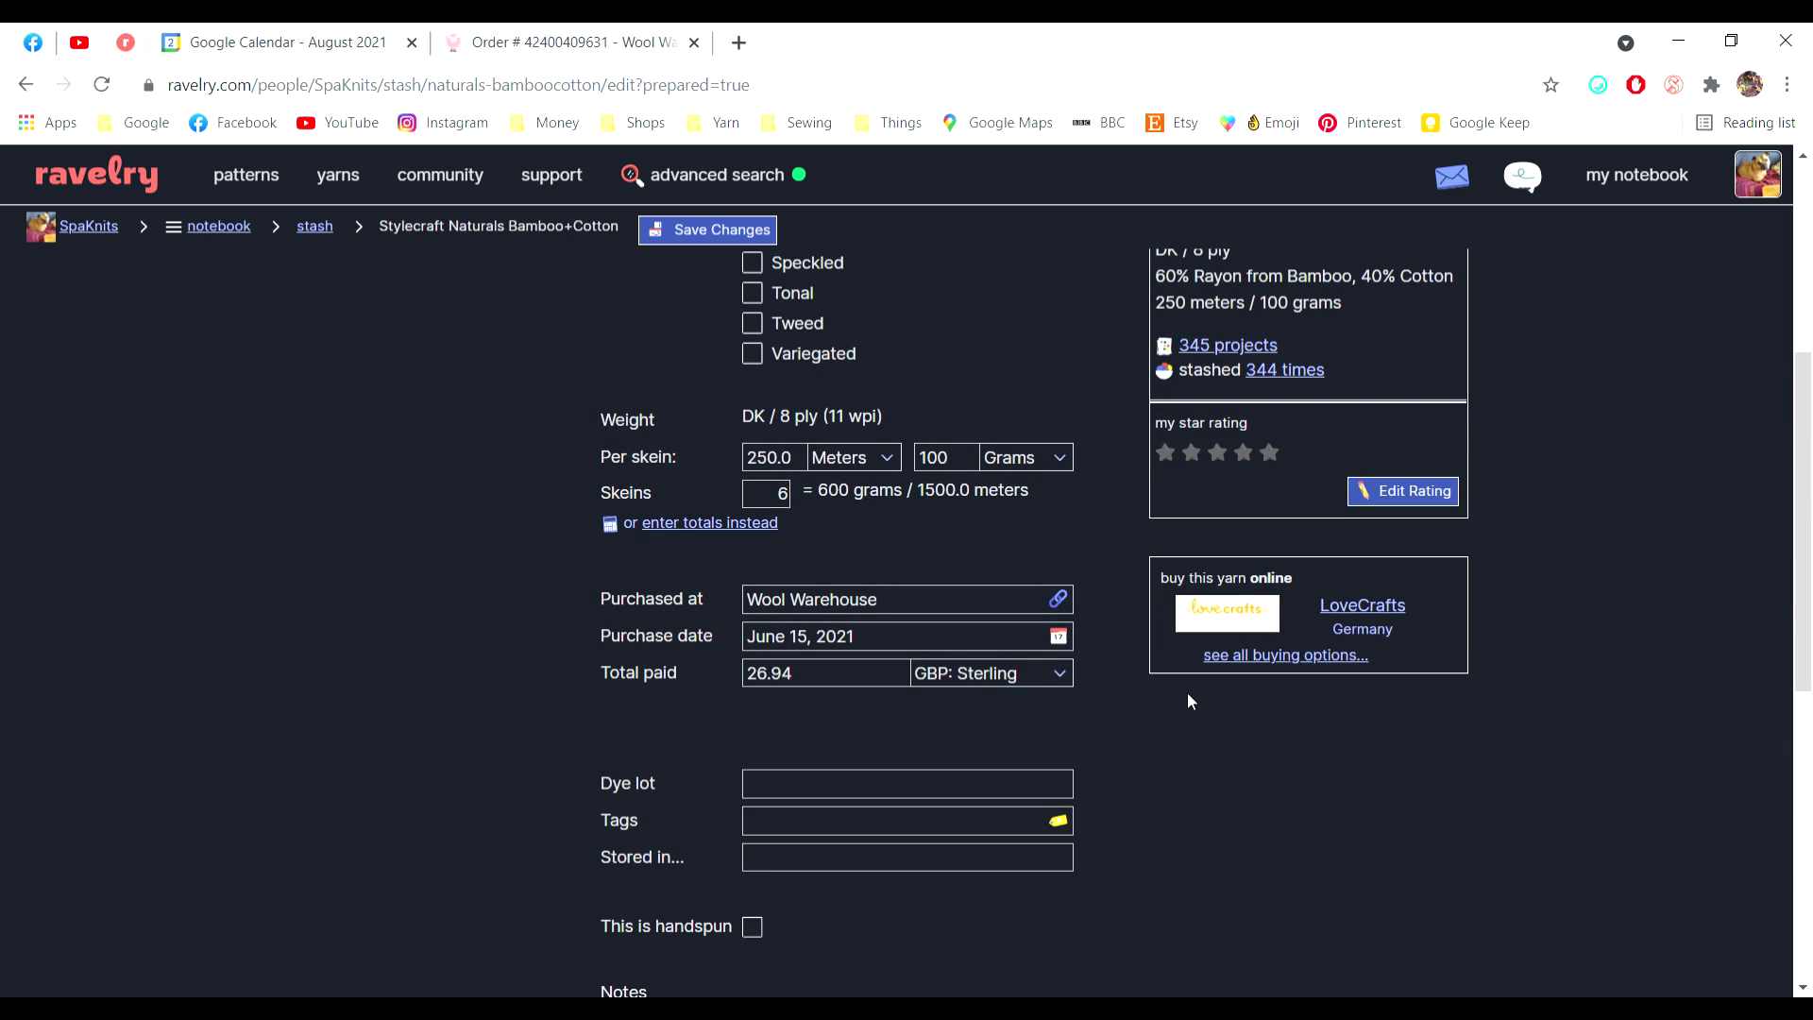
scroll(1187, 701, up, 5)
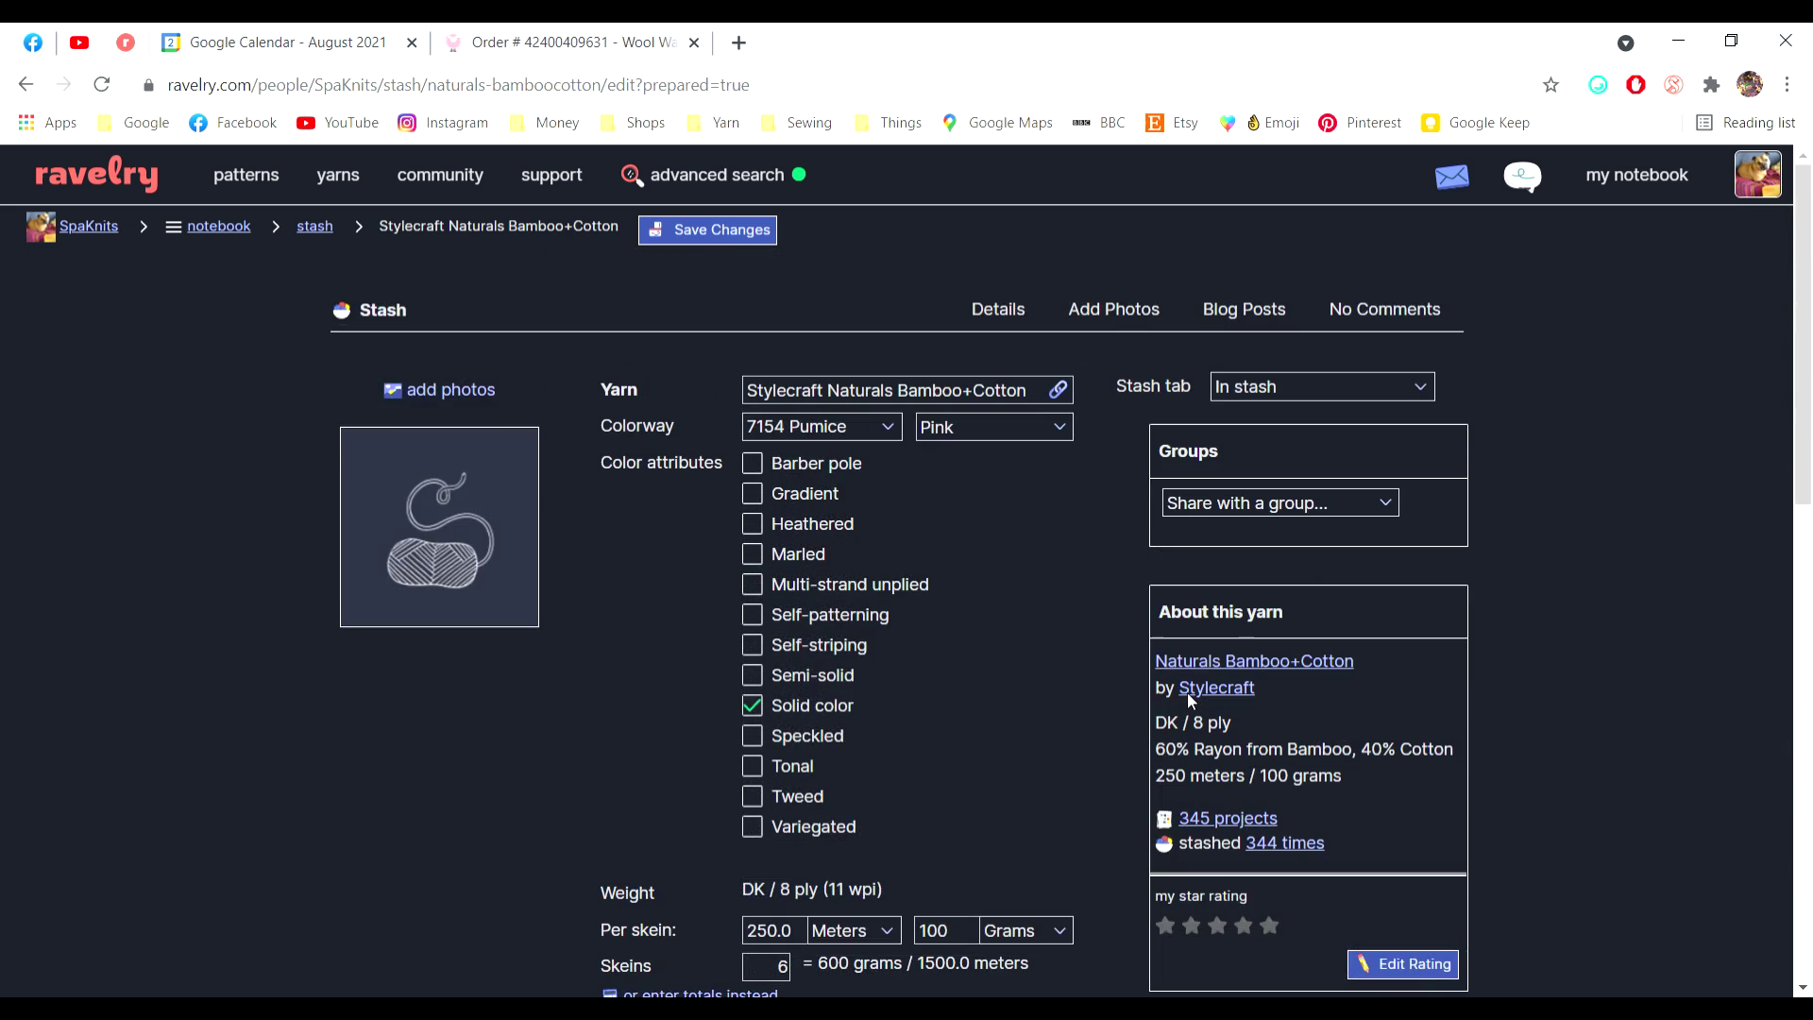
click(1134, 311)
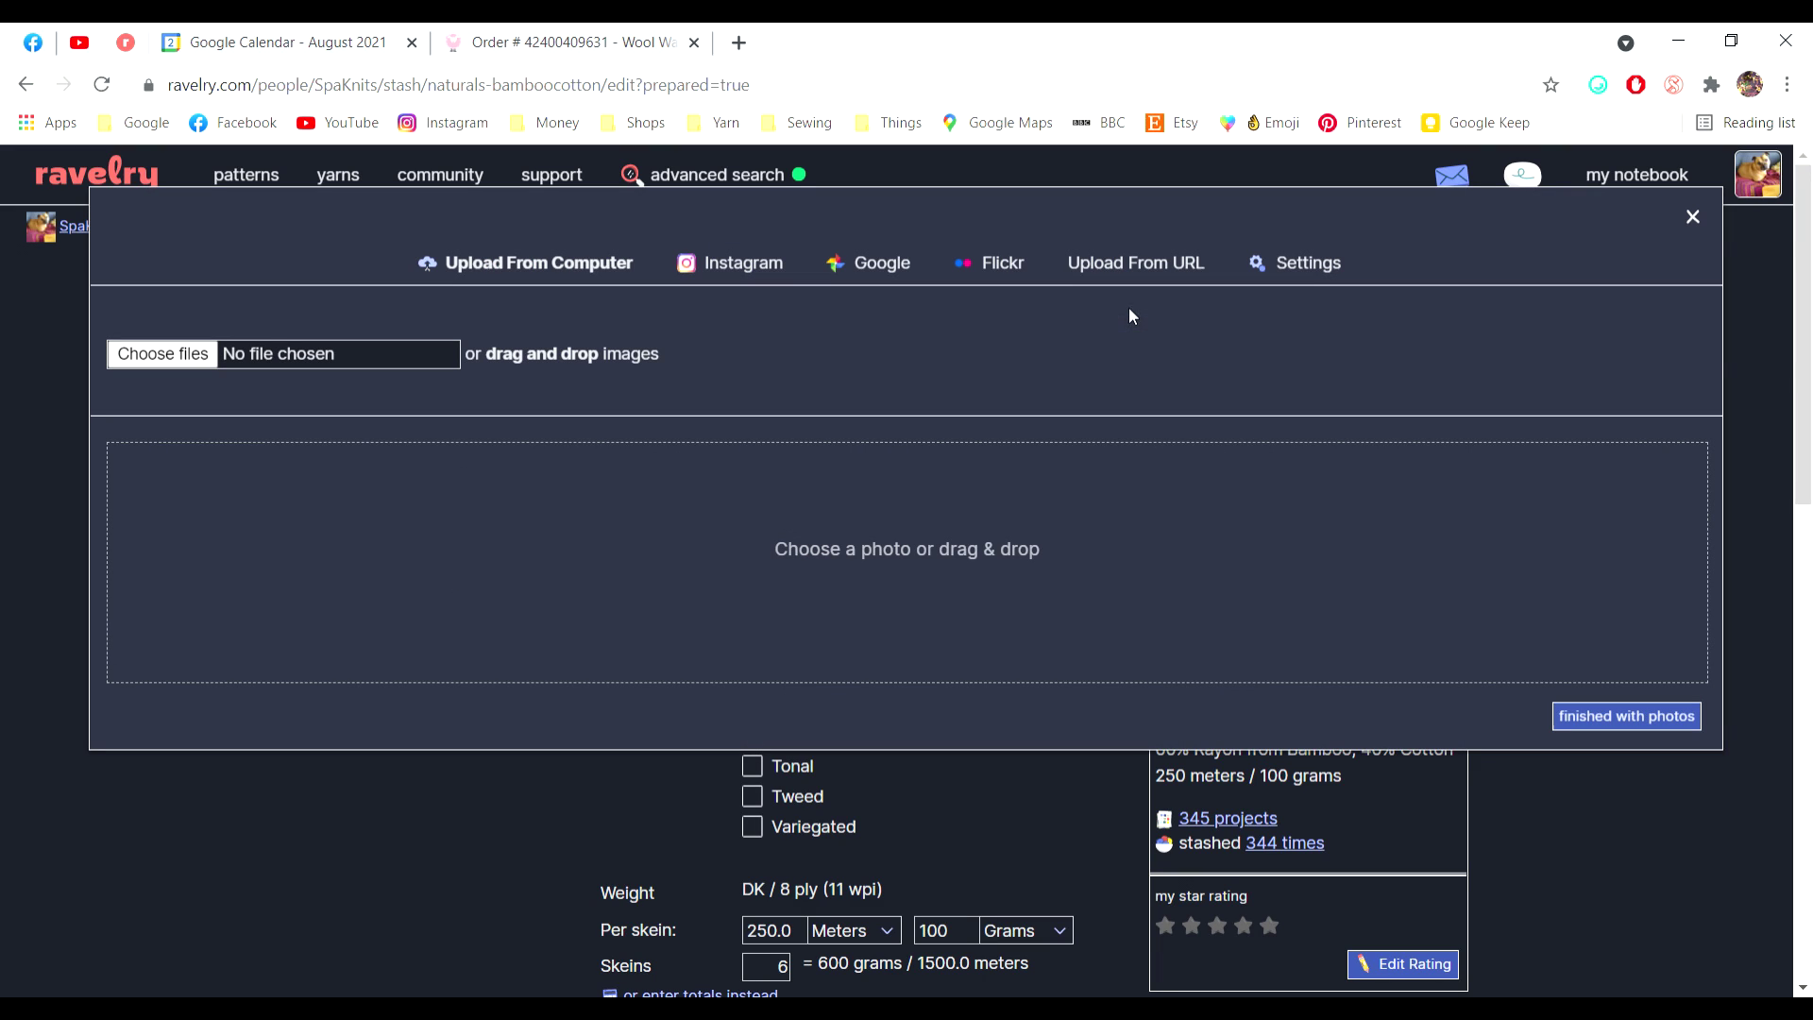
click(149, 357)
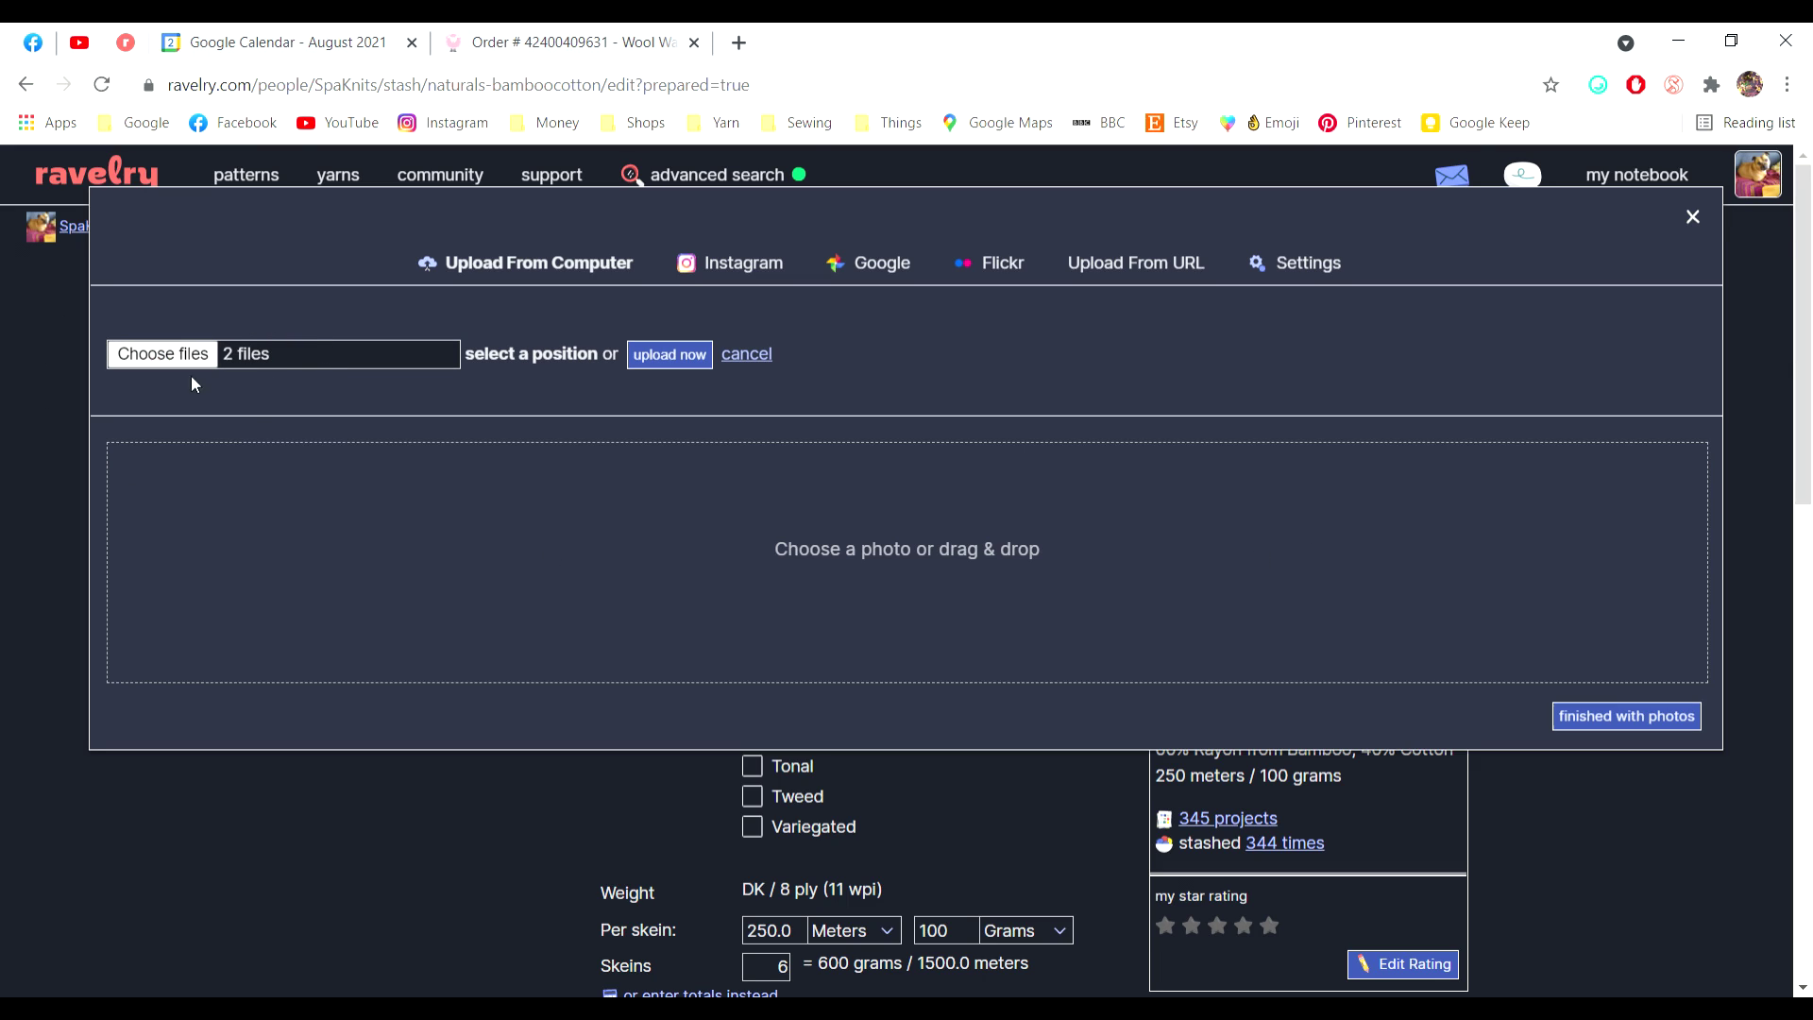
click(639, 357)
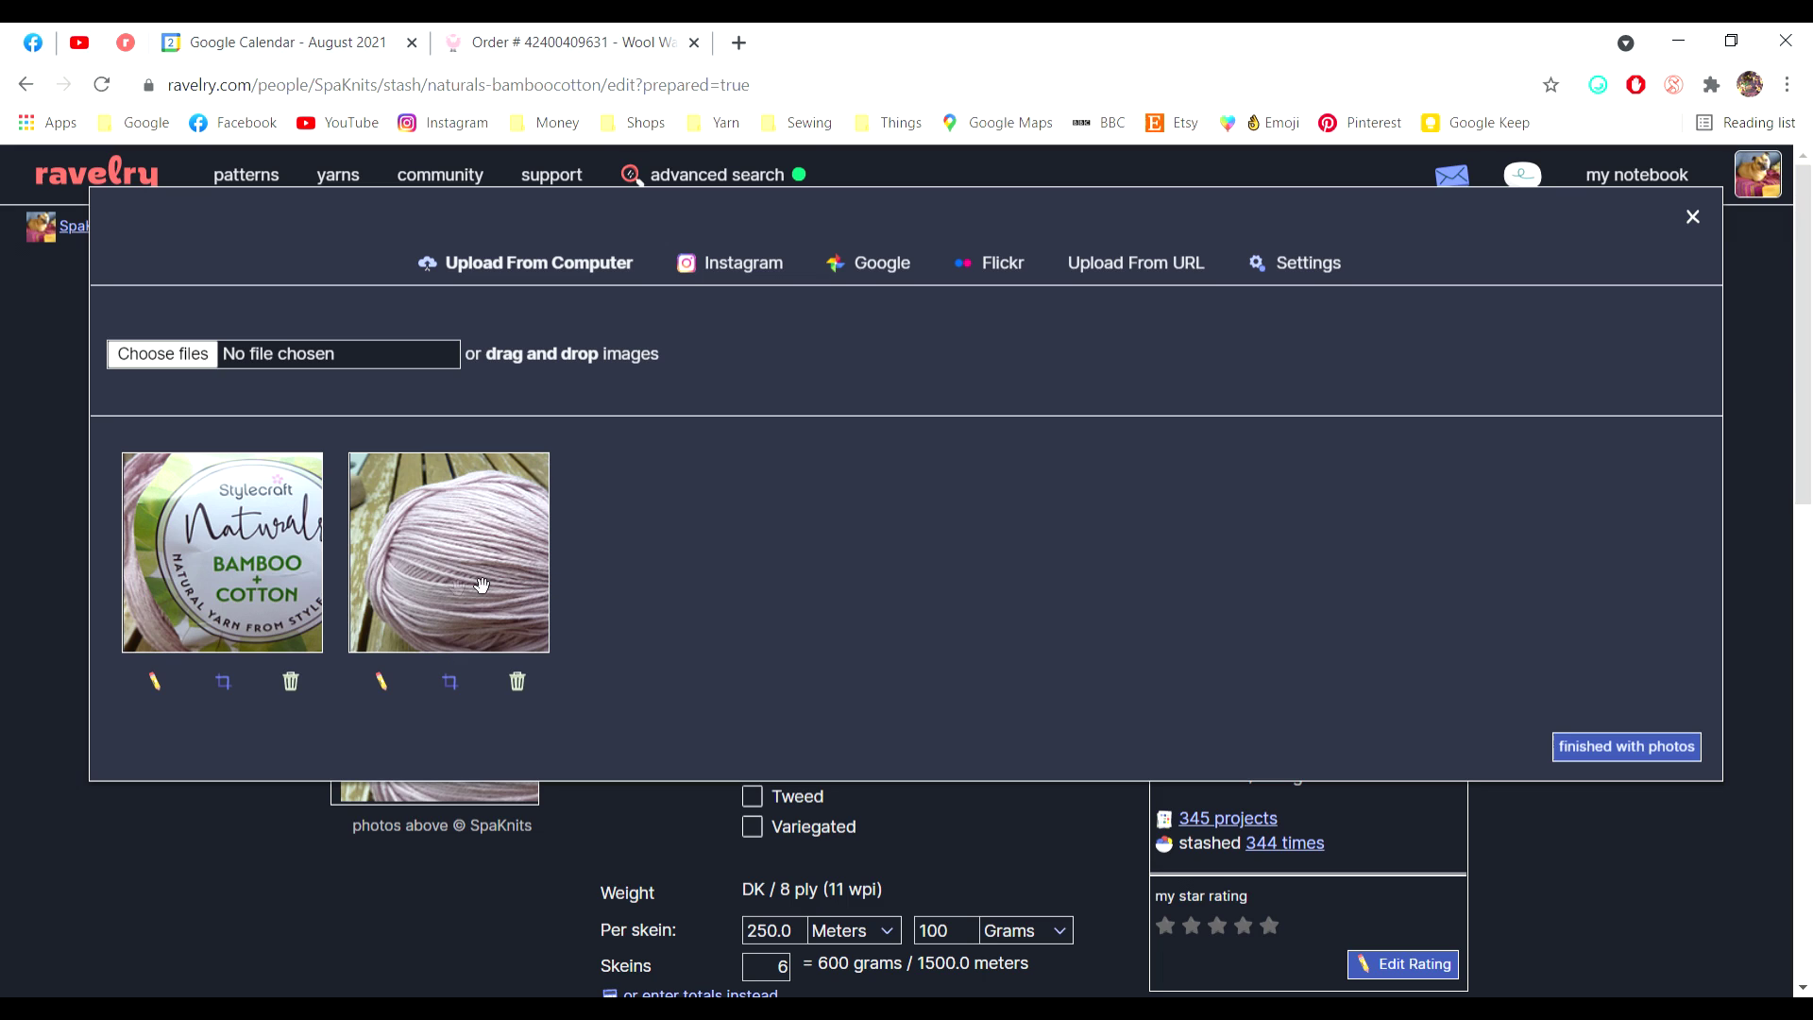
- Crop the yarn ball photo so the ball is centered, and make it the first photo of the entry
click(448, 683)
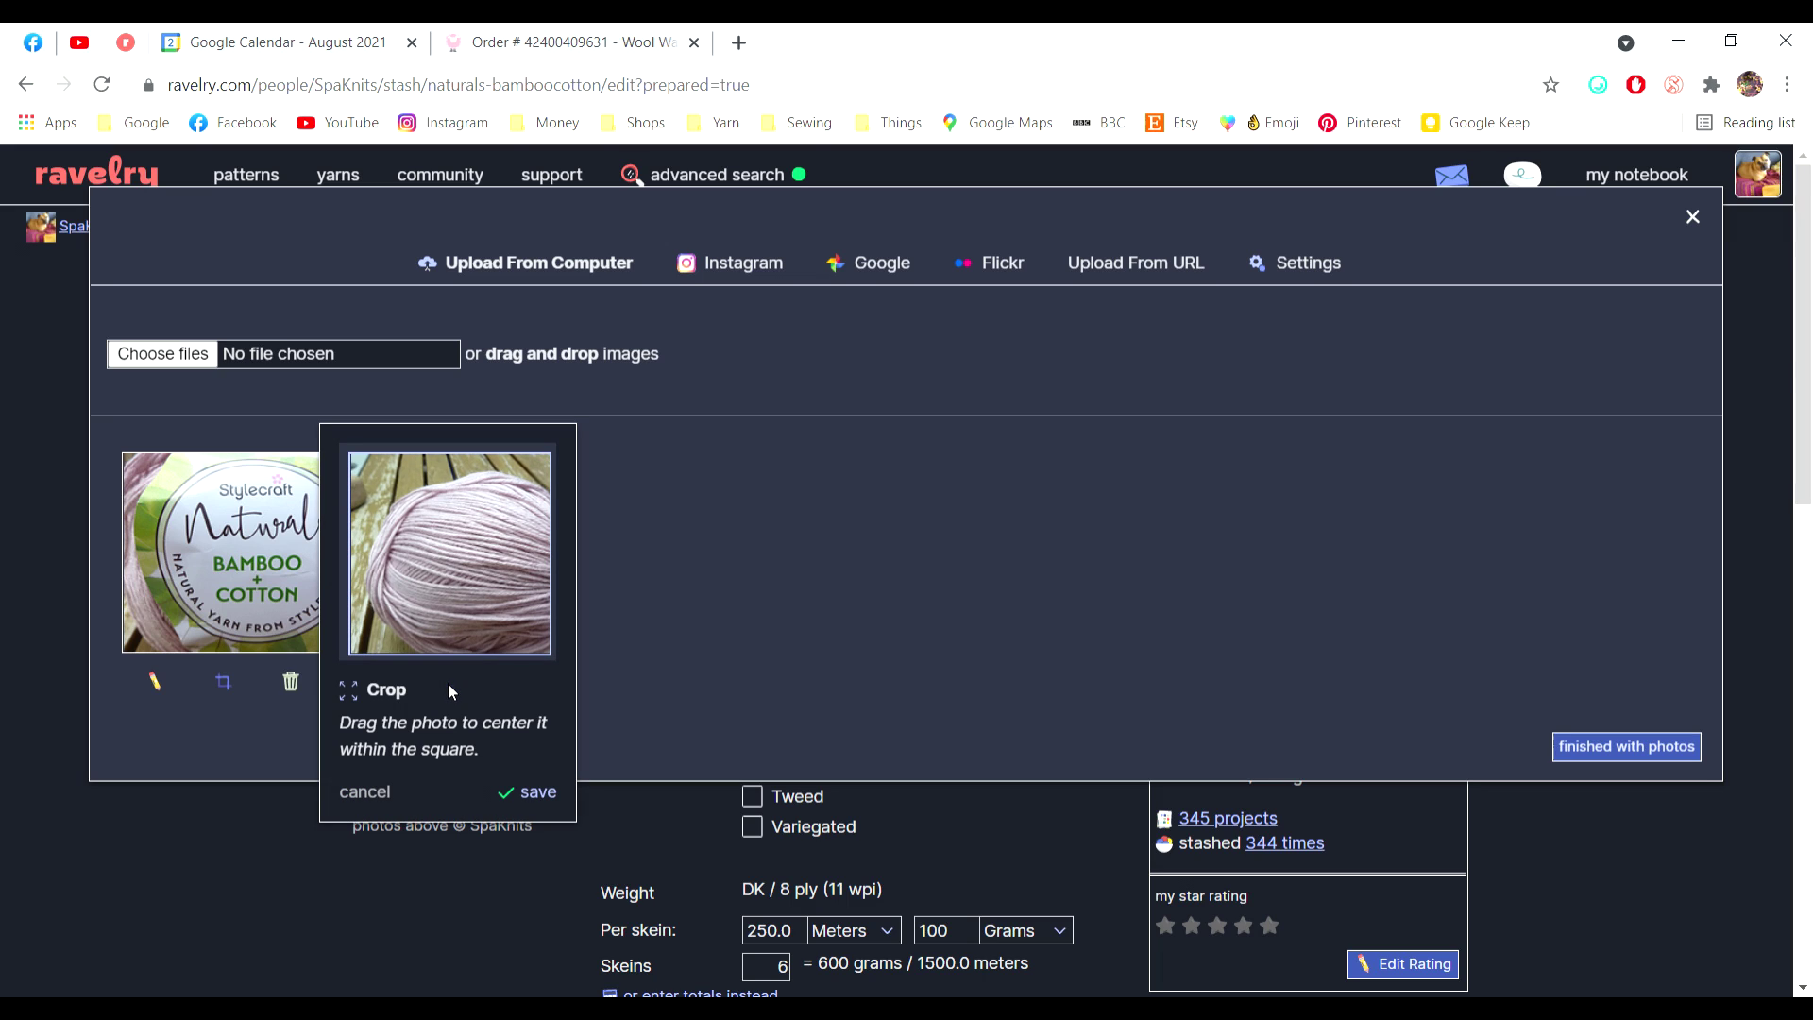
drag(463, 562, 440, 556)
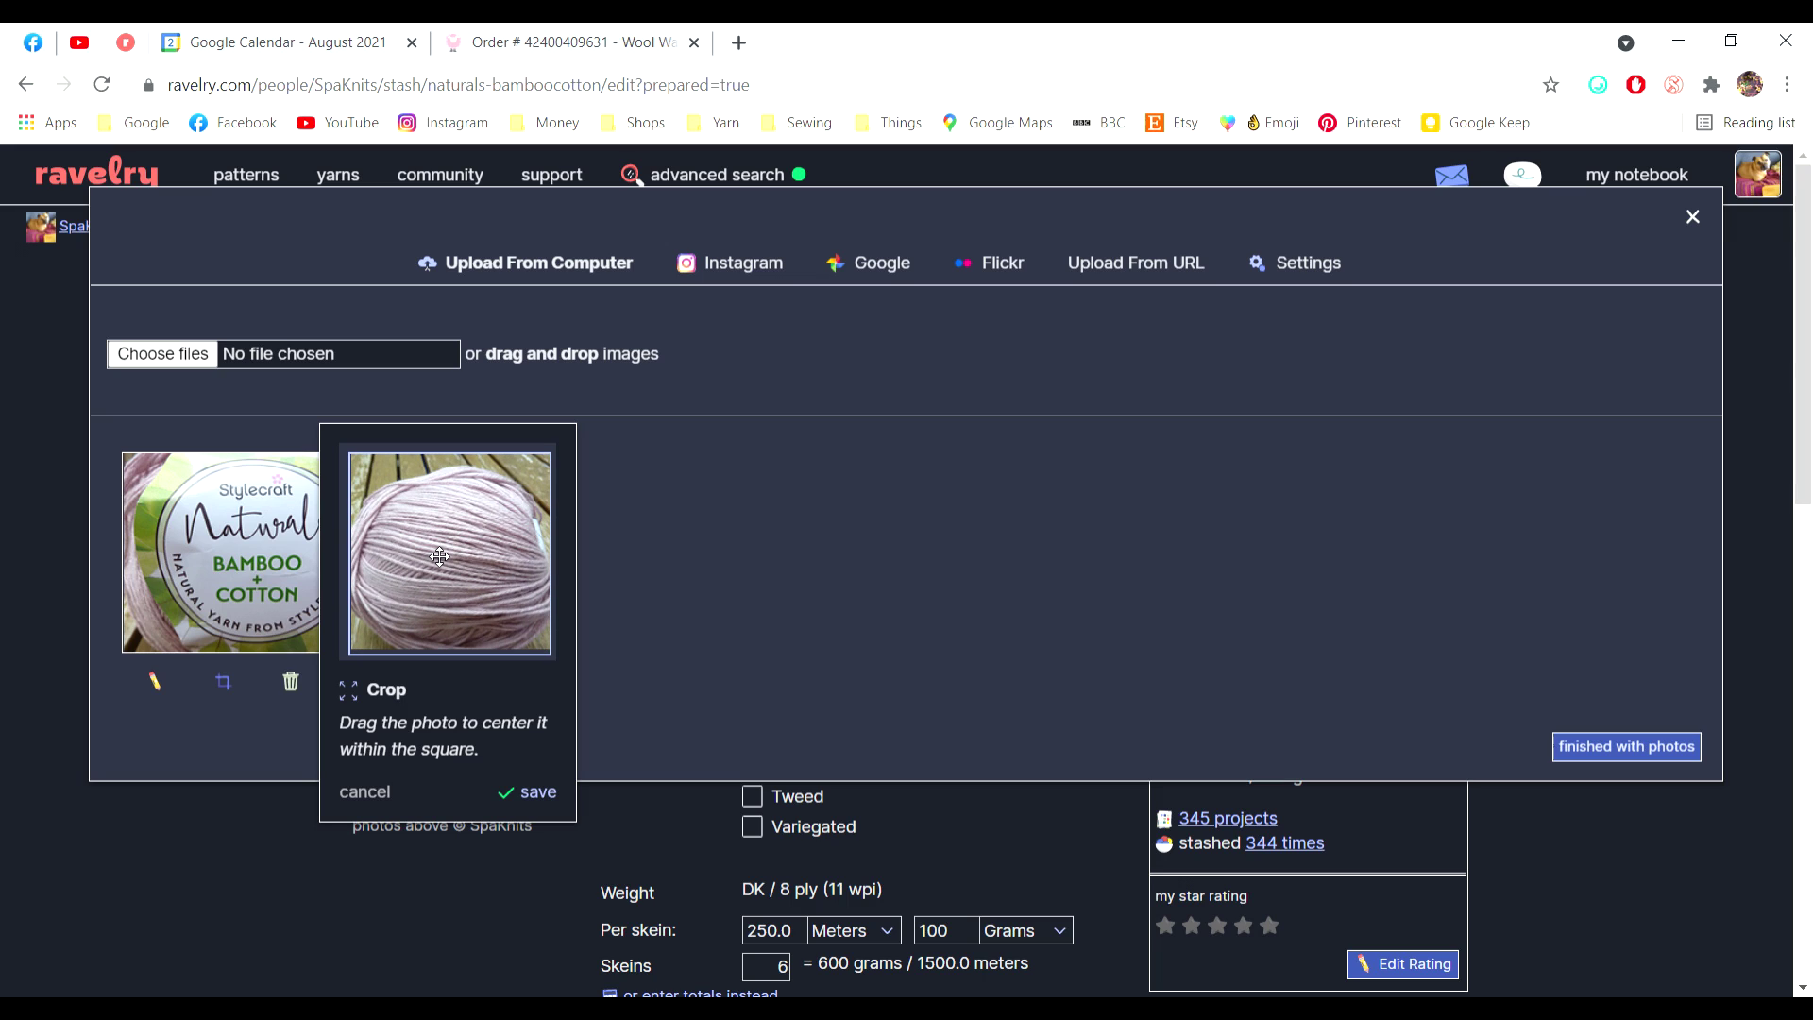
click(540, 795)
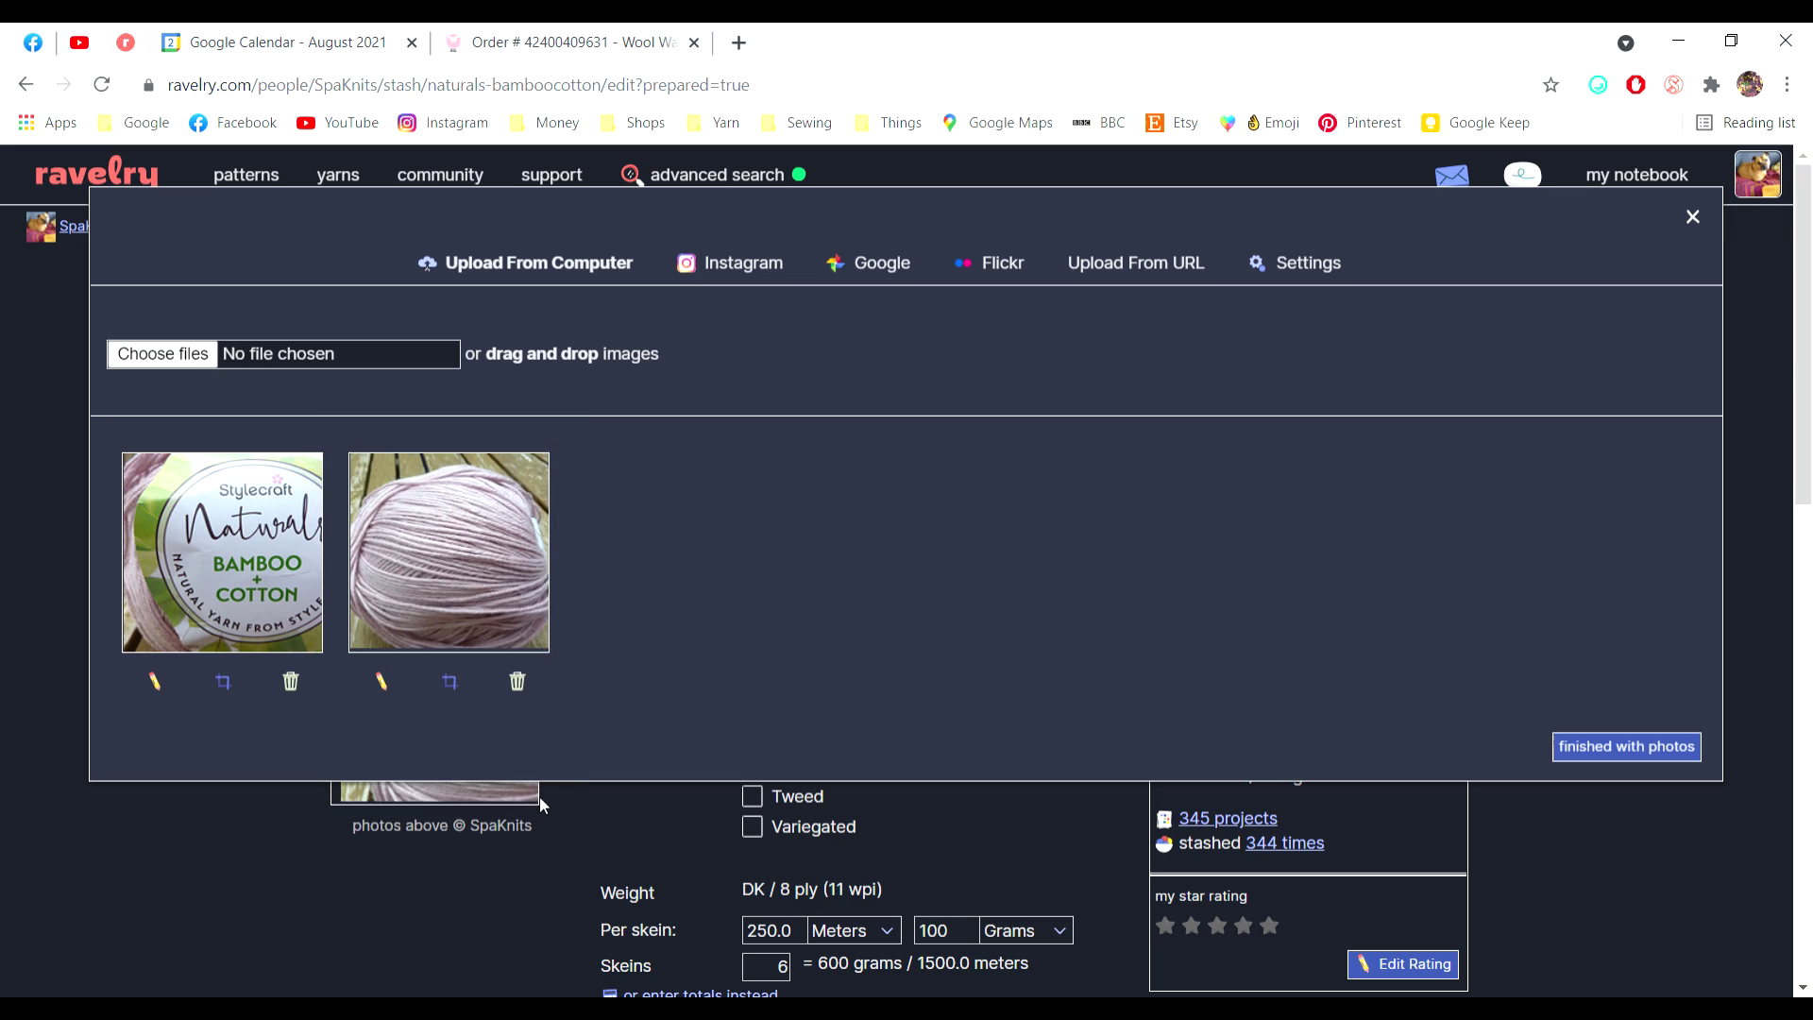
drag(465, 595, 224, 581)
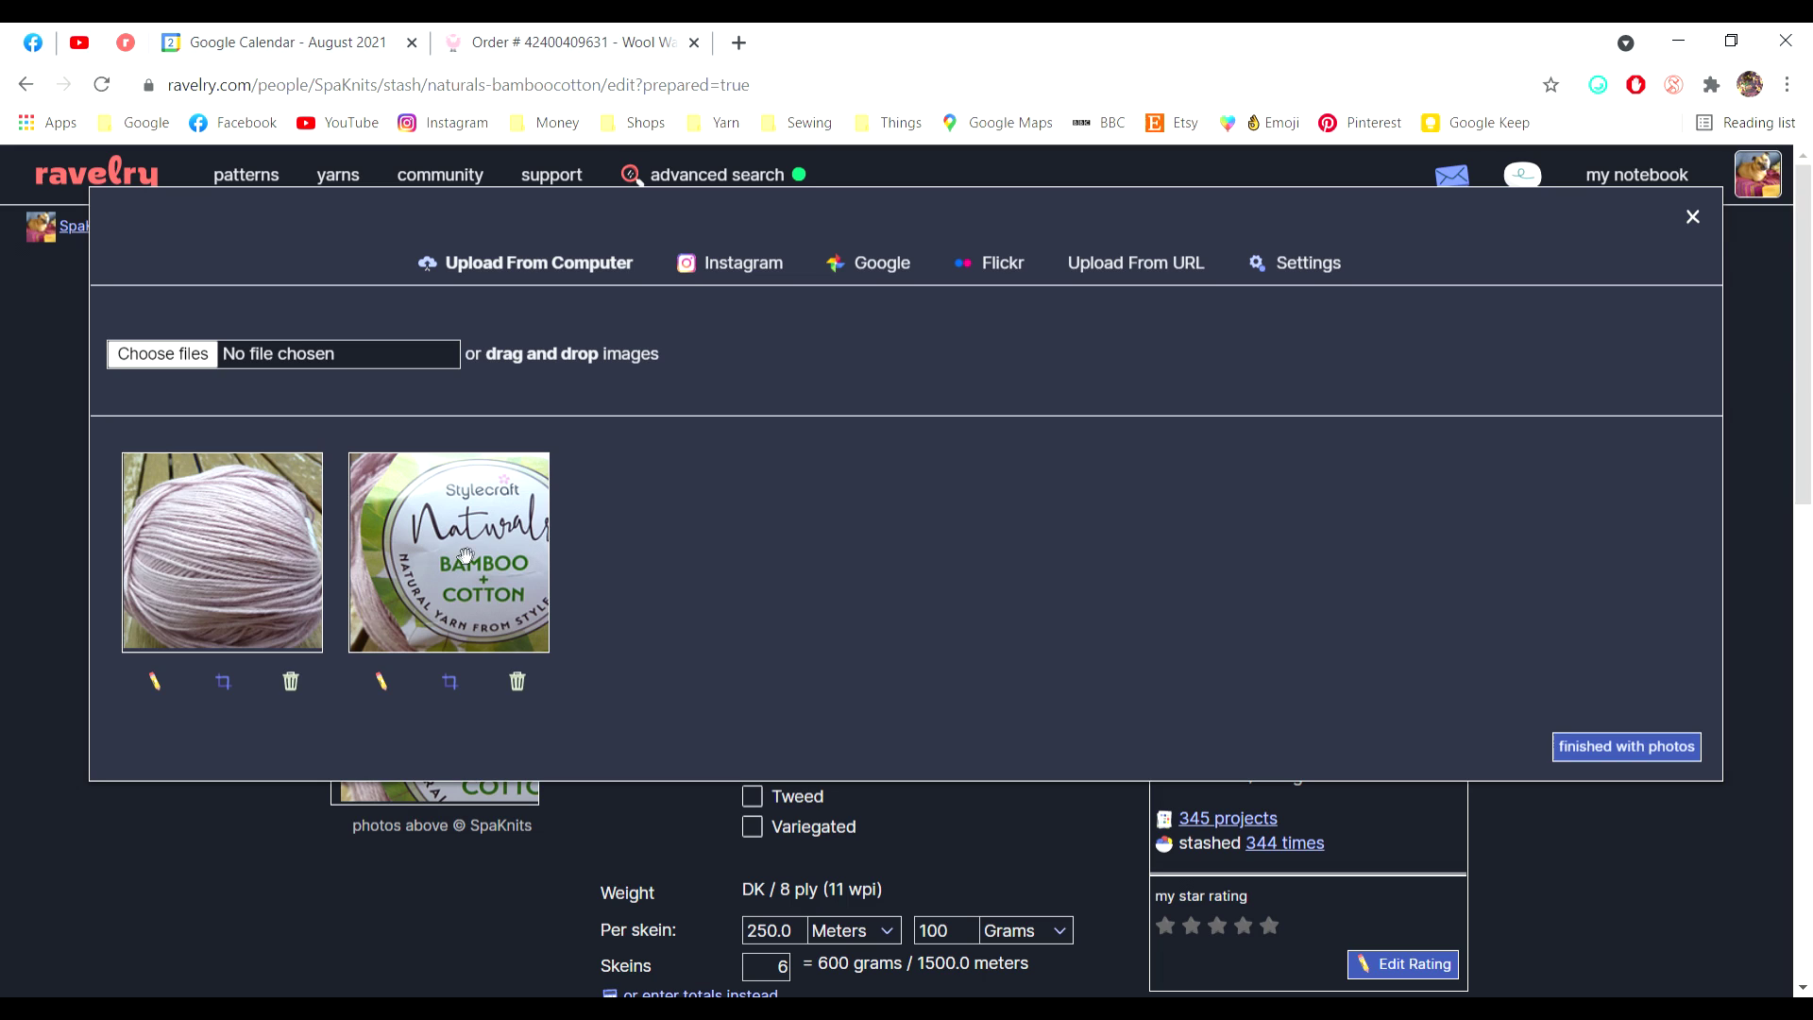
- Crop the label photo so the round Stylecraft Naturals label is centered in the square
click(450, 682)
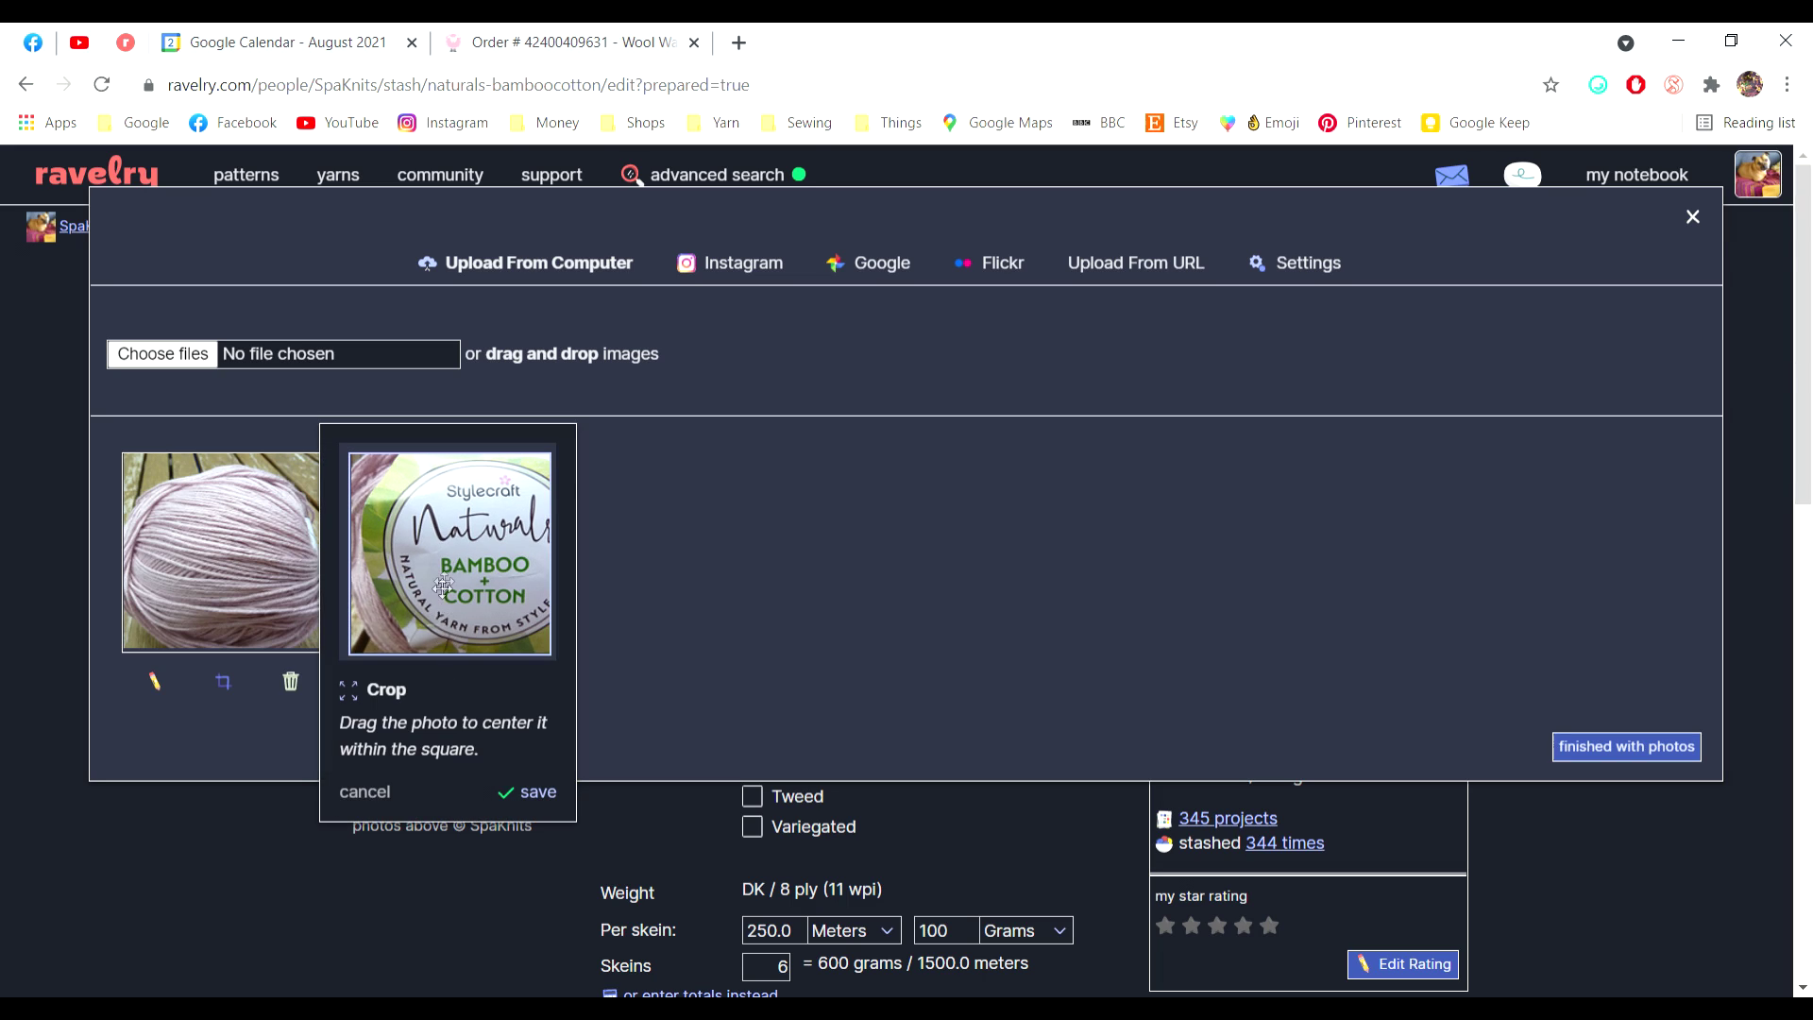
drag(497, 577, 472, 579)
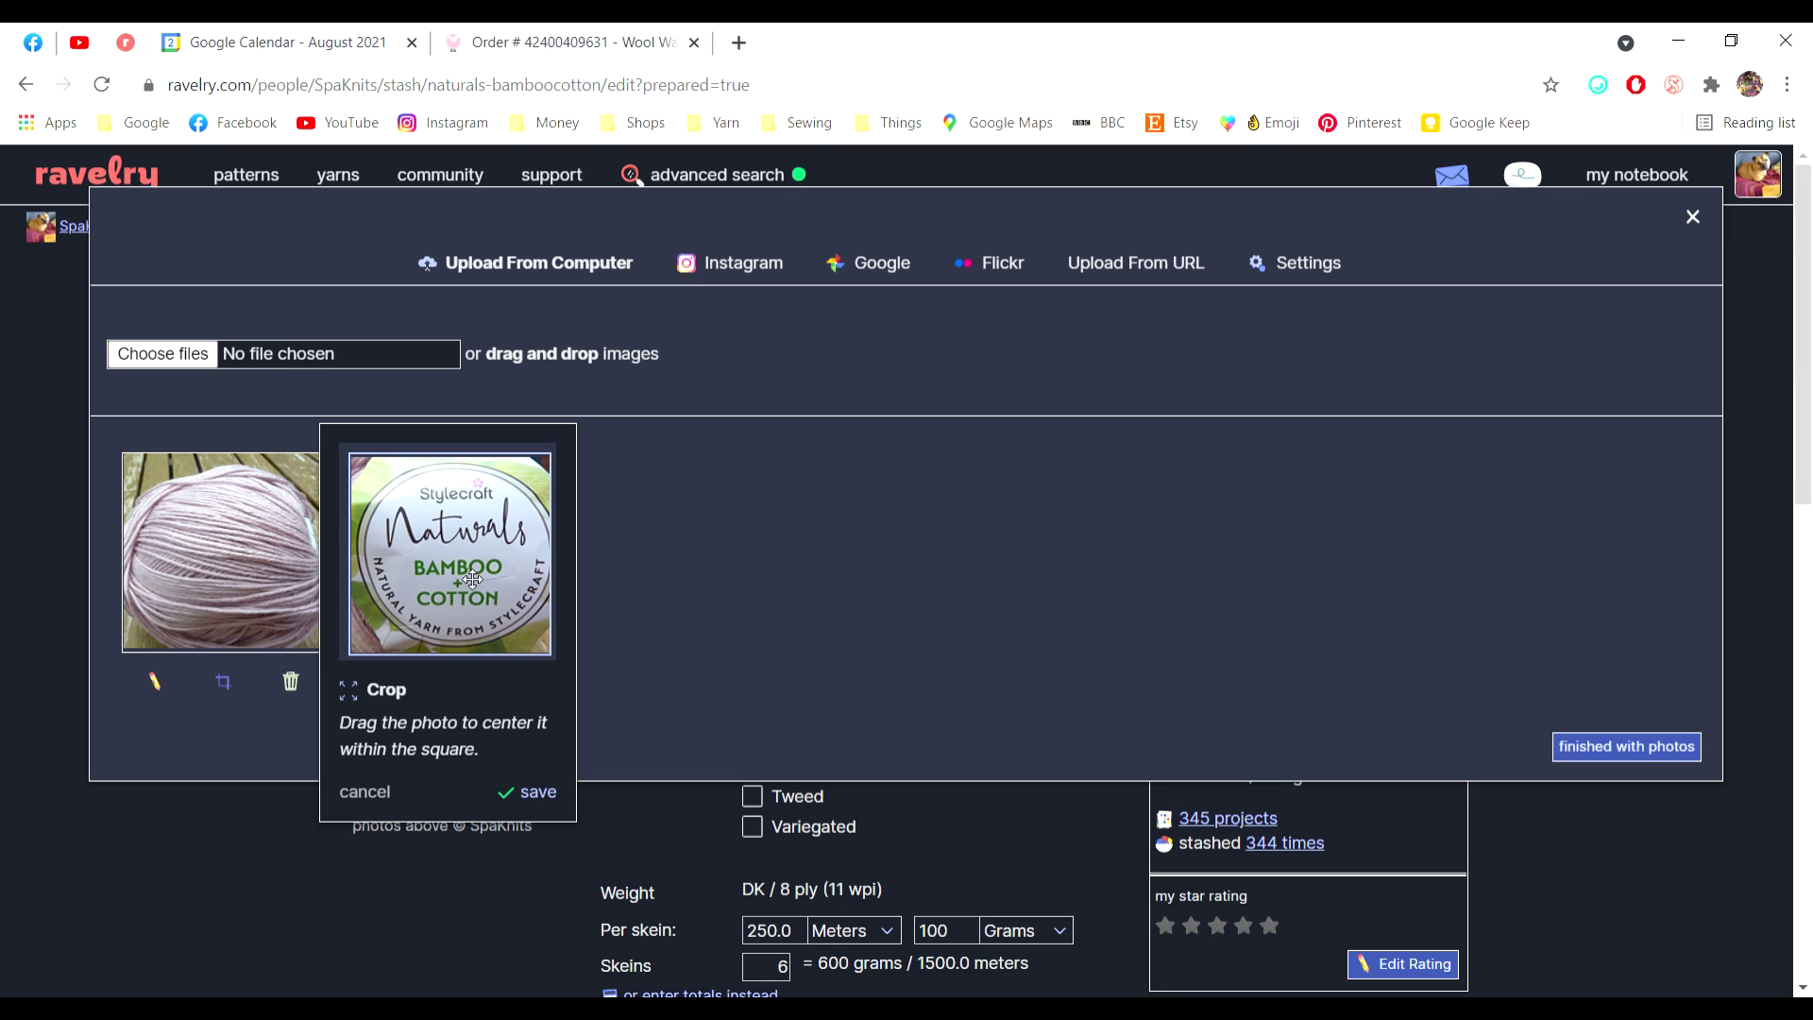
click(525, 792)
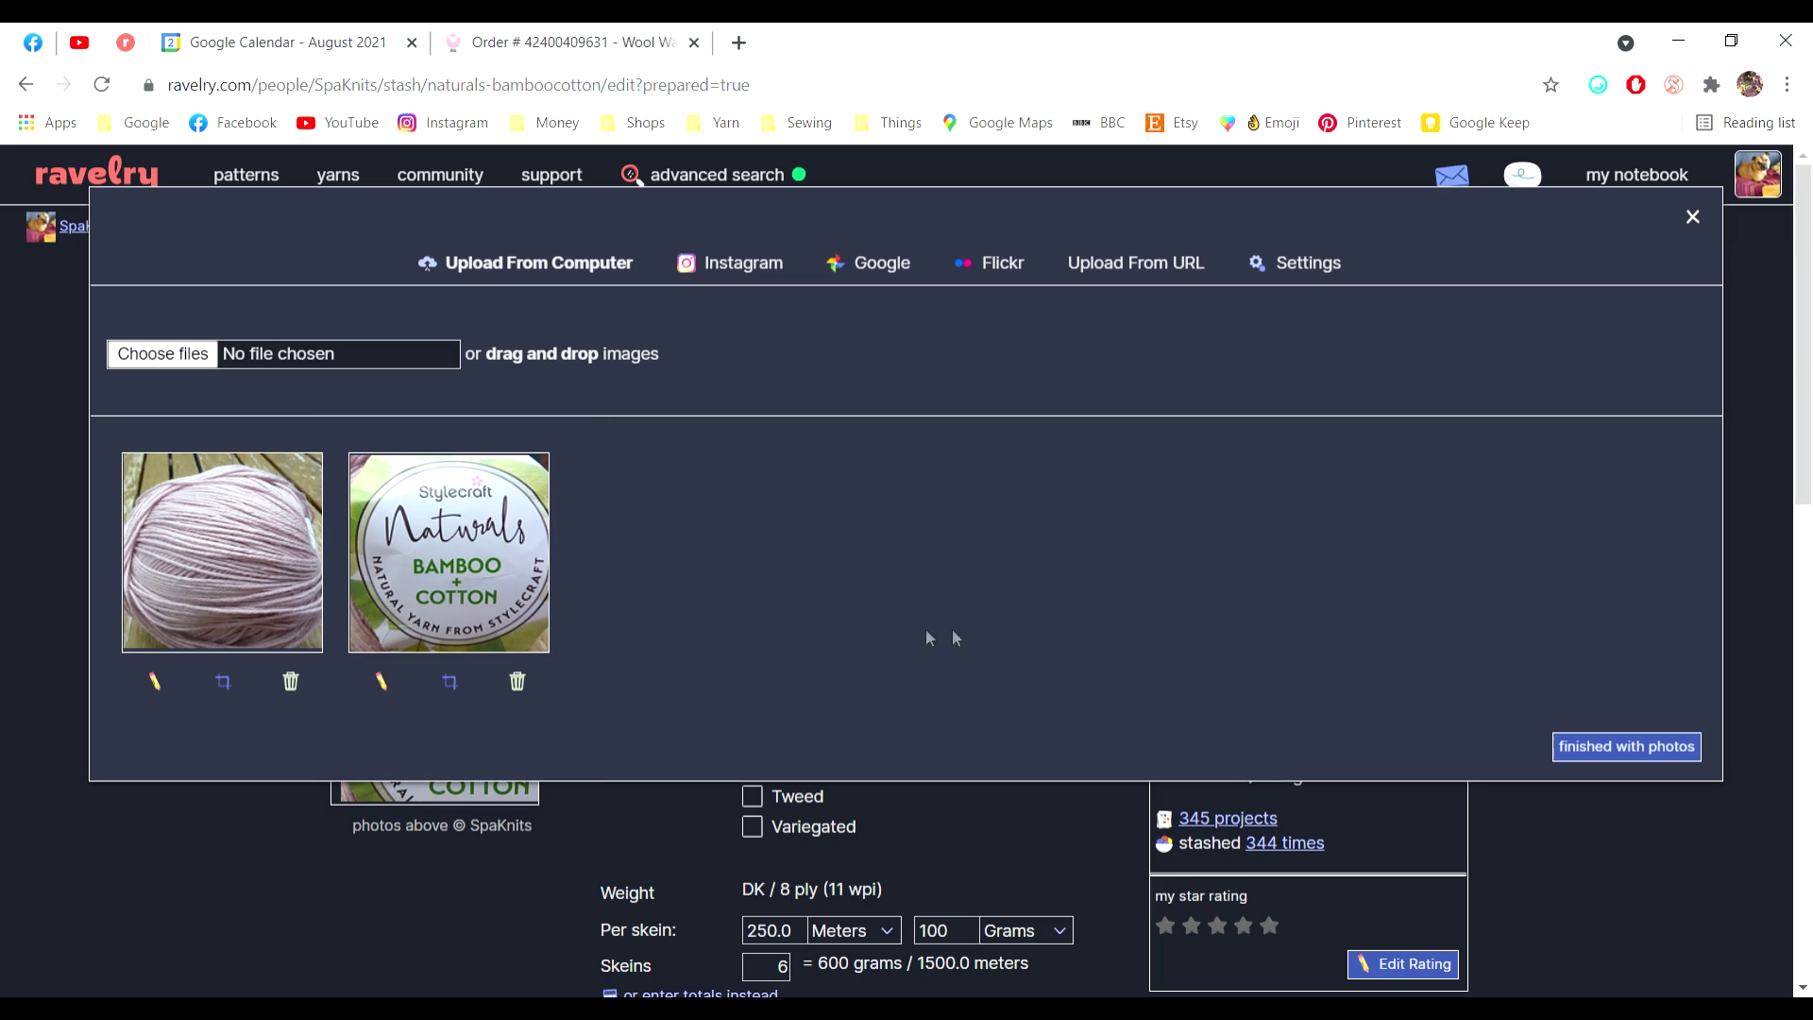
- Finish the photo editing, save the Bamboo+Cotton stash entry and return to the stash overview
click(1653, 754)
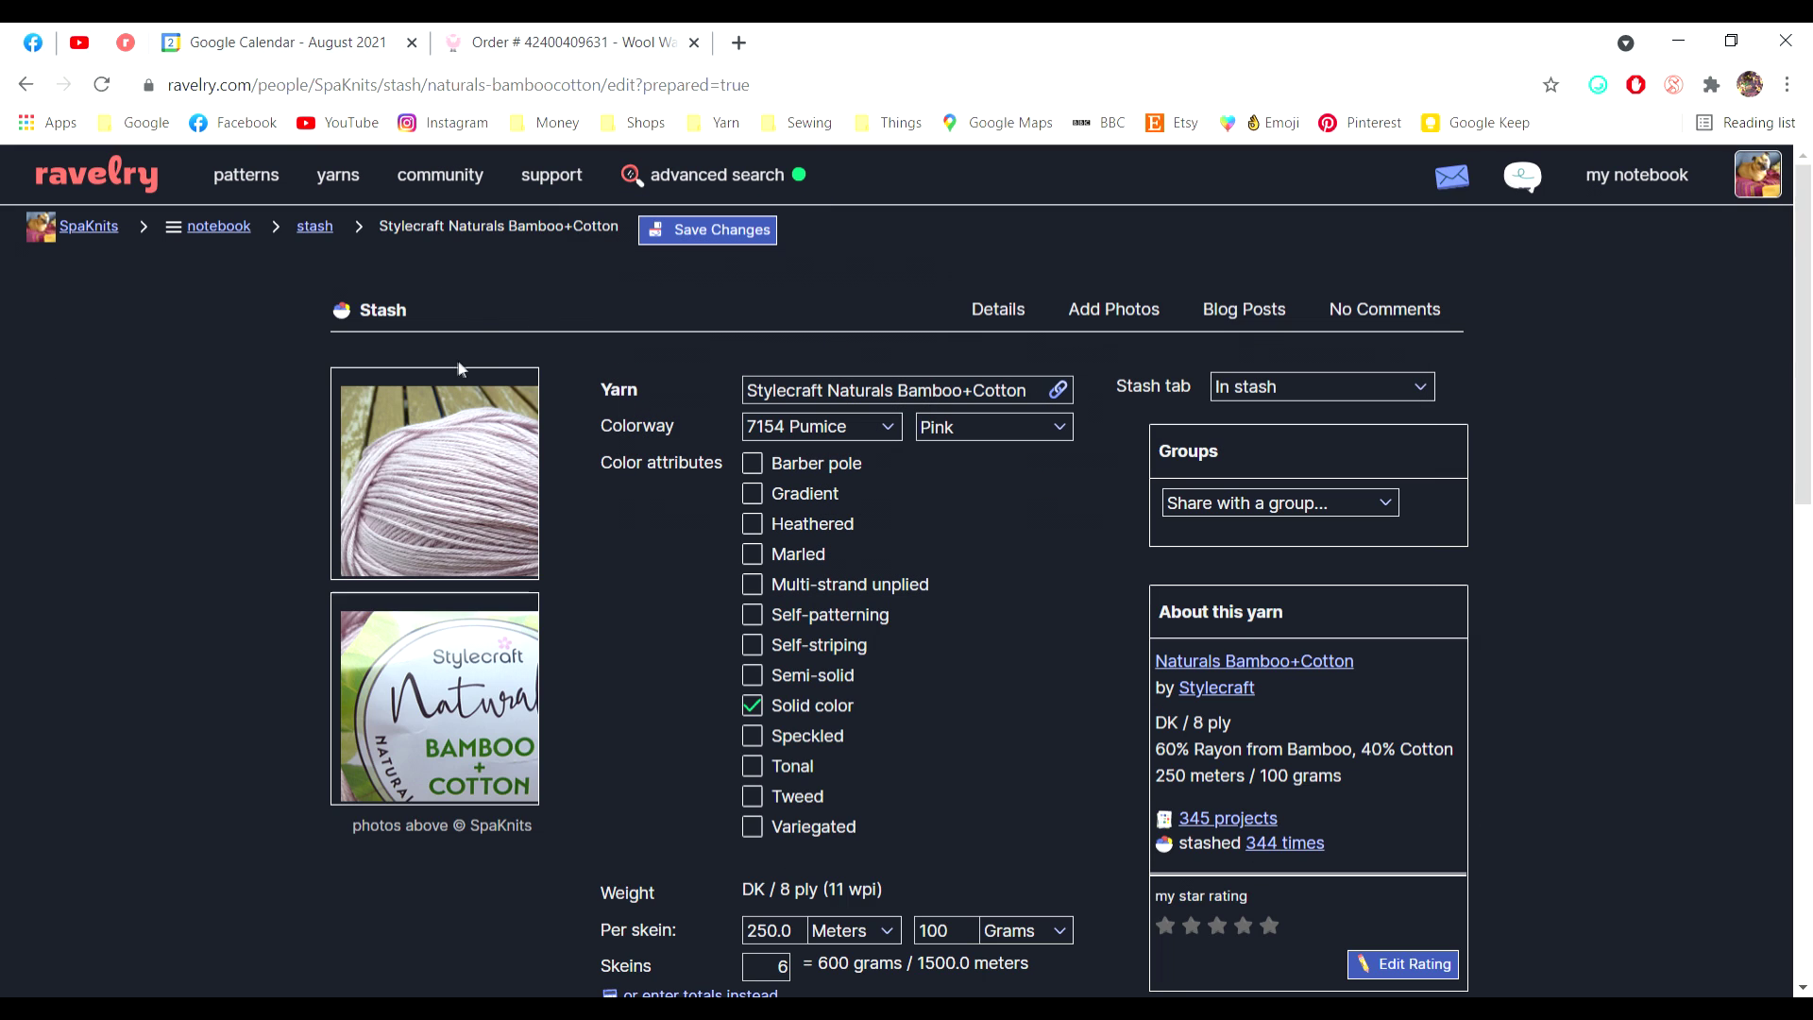
click(718, 236)
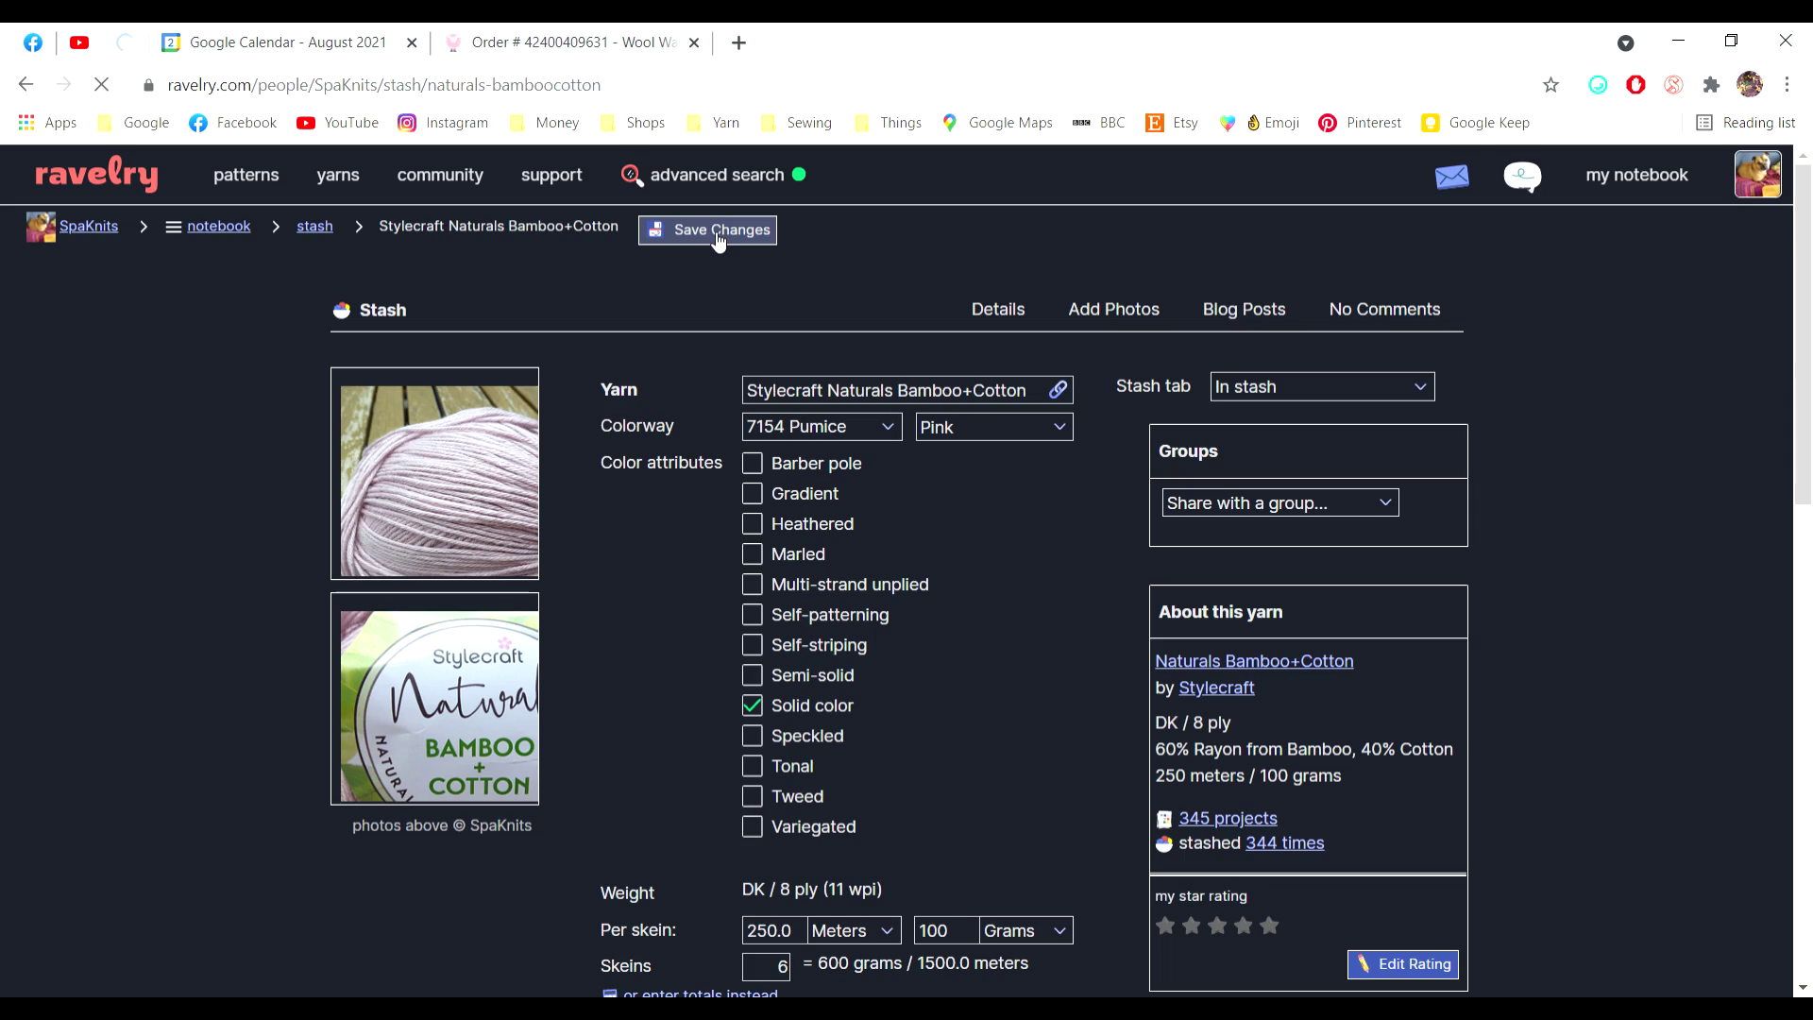
click(324, 232)
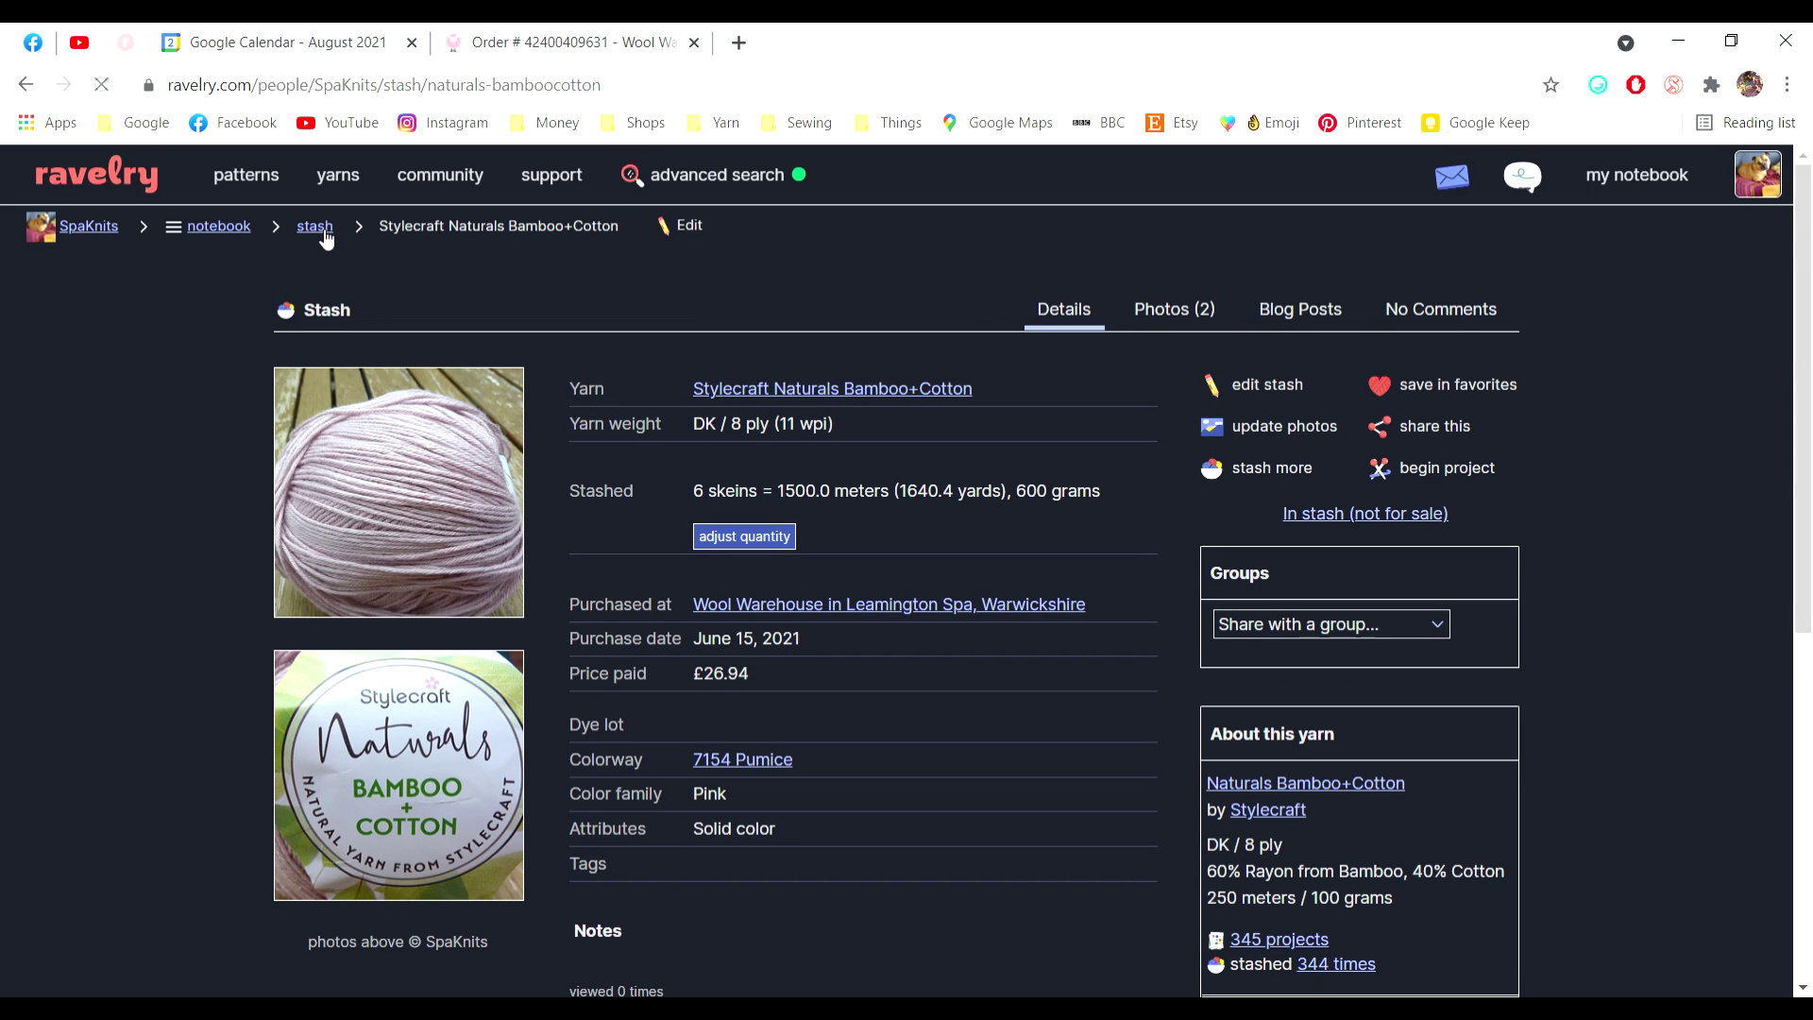